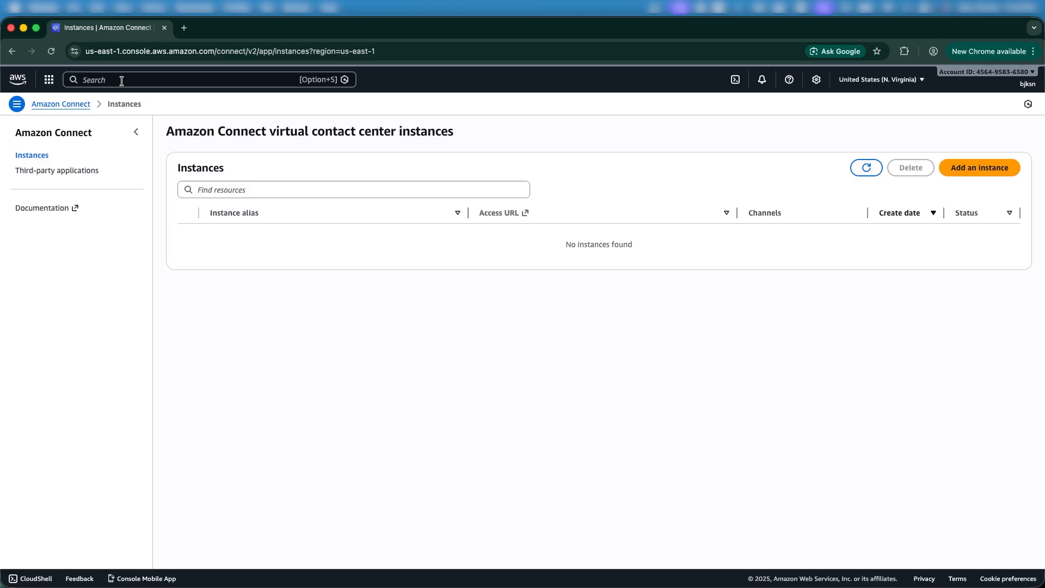
click(105, 81)
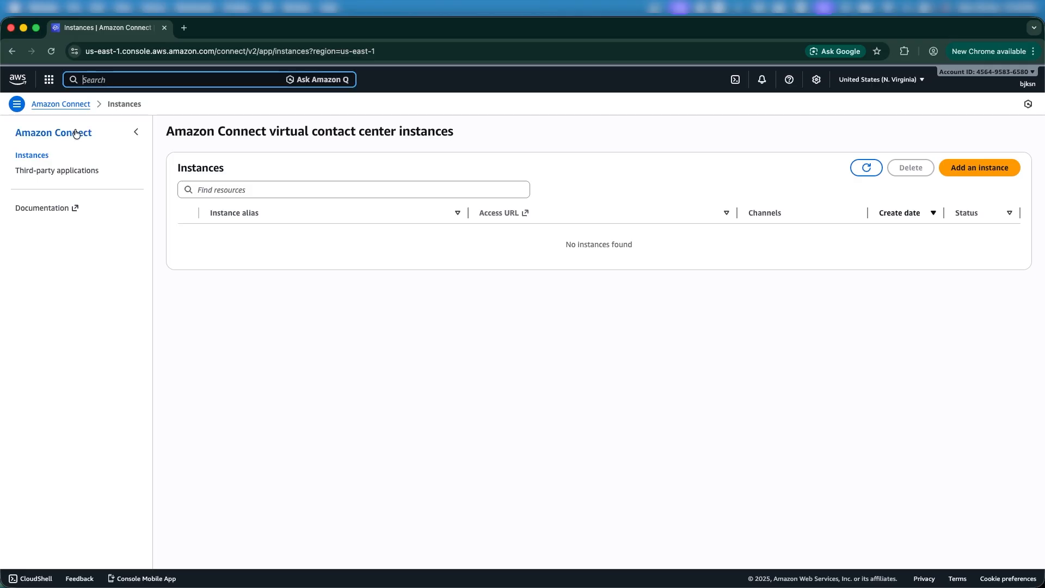
text(Amazon)
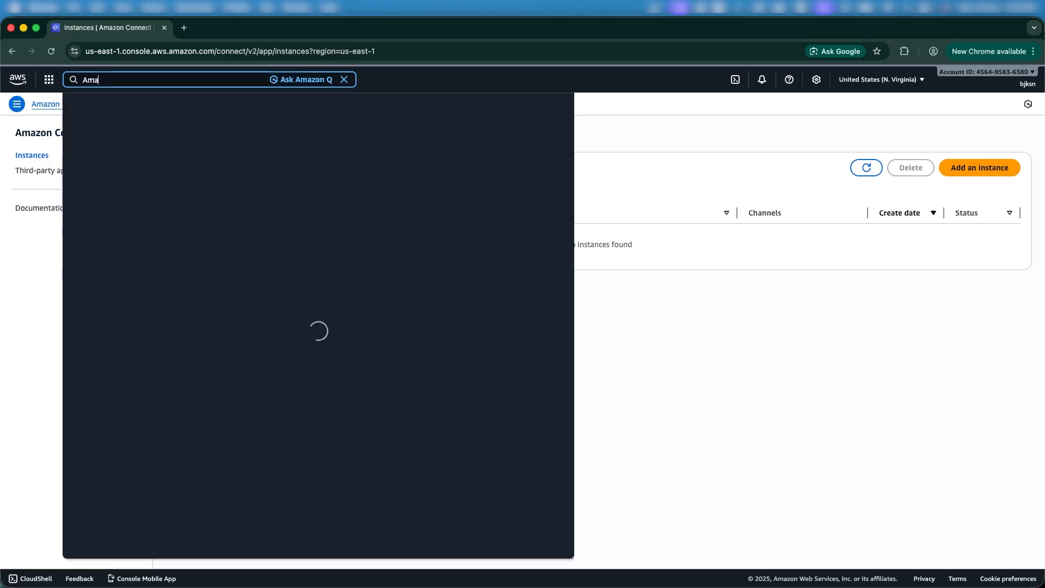
click(33, 263)
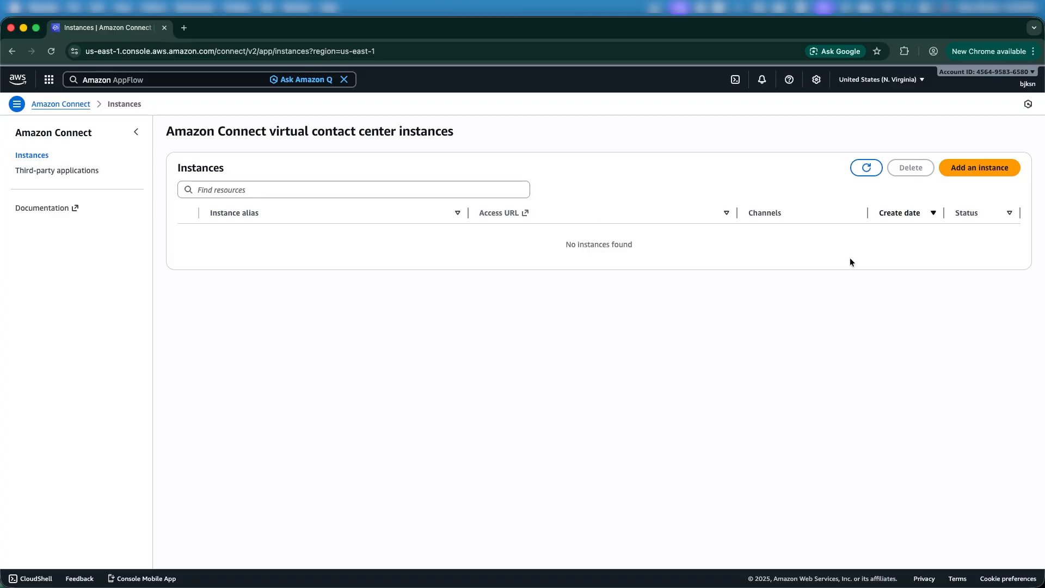
Start a new Amazon Connect instance with 'Add an instance' in the Oregon region
click(973, 173)
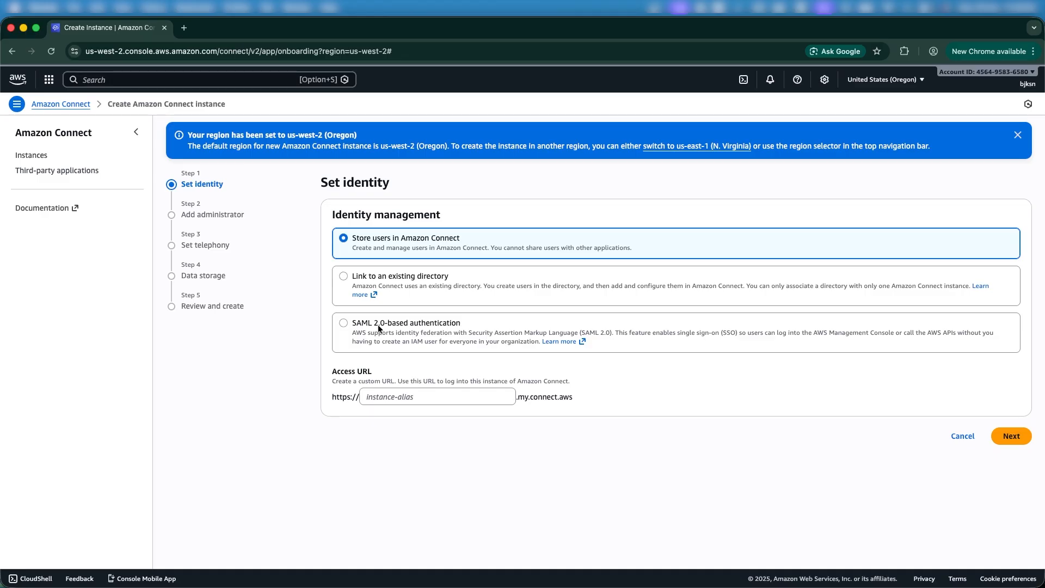
Enter 'techsupportpro-demo' as the instance's access URL alias and continue to Add administrator
click(382, 400)
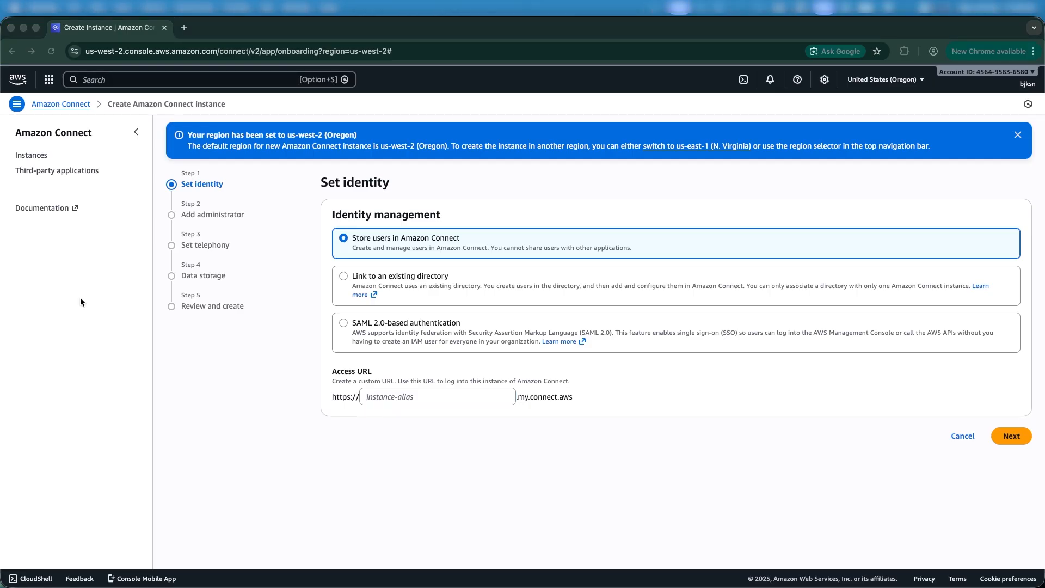
click(408, 394)
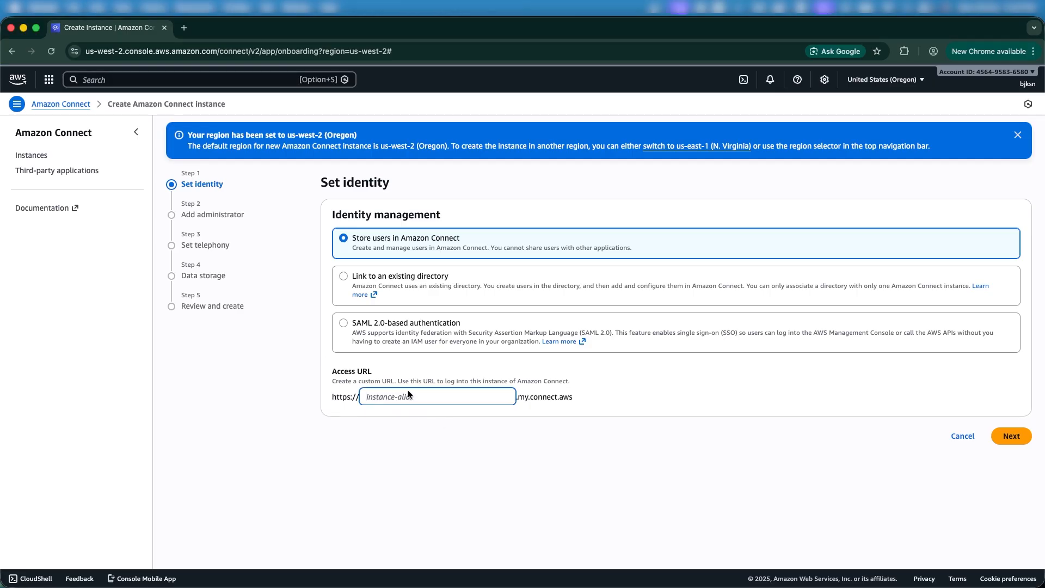
text(techsupportpro-demo)
drag(365, 397, 447, 397)
click(598, 398)
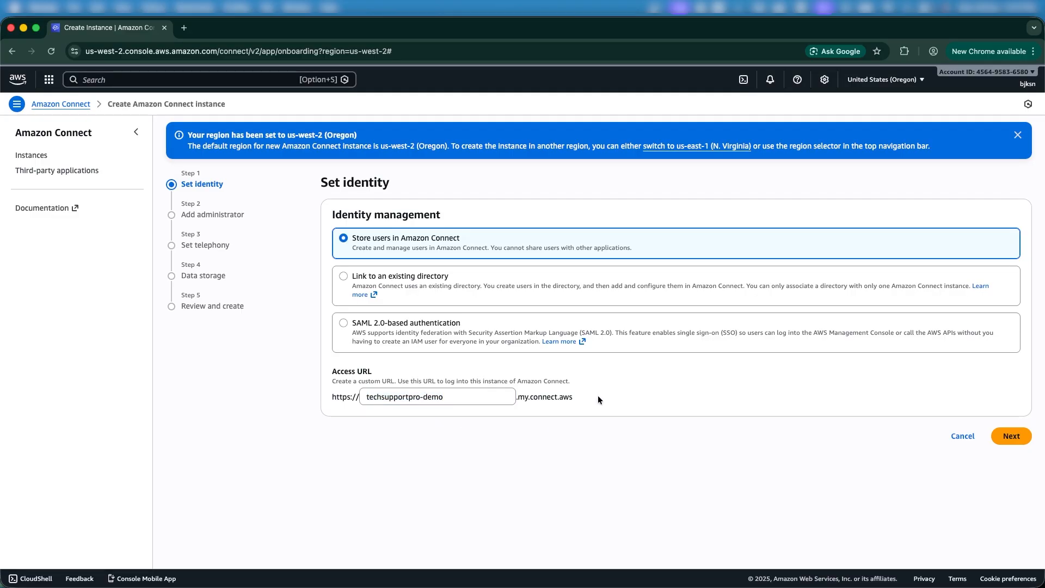
click(1027, 438)
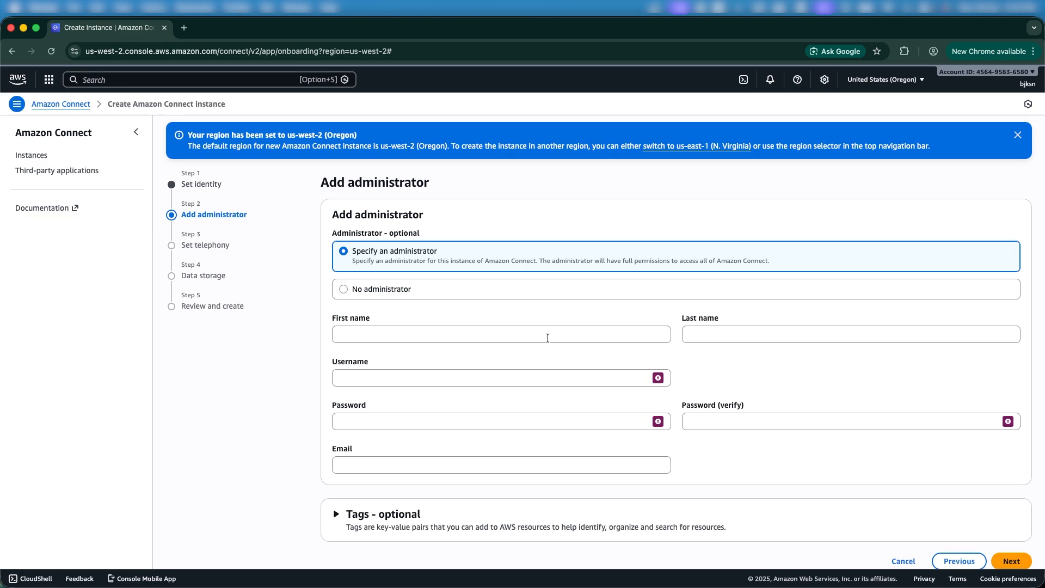
Enter the administrator's first name, last name 'Admin' and username 'admin'
click(548, 340)
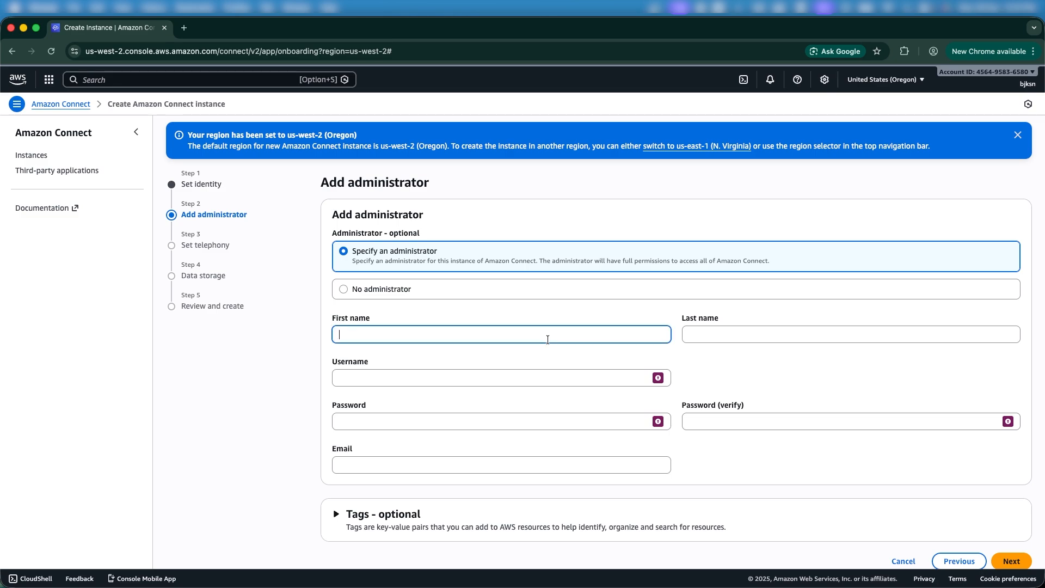
text(Kobinaina)
click(820, 330)
text(Add)
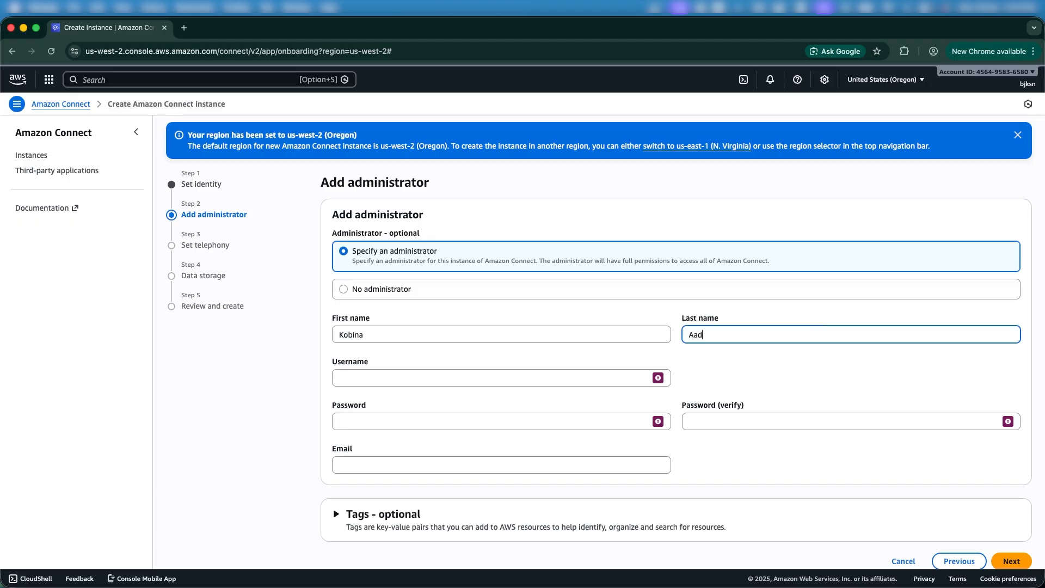
key(BackSpace)
key(BackSpace)
text(d)
key(BackSpace)
text(dmin)
click(608, 379)
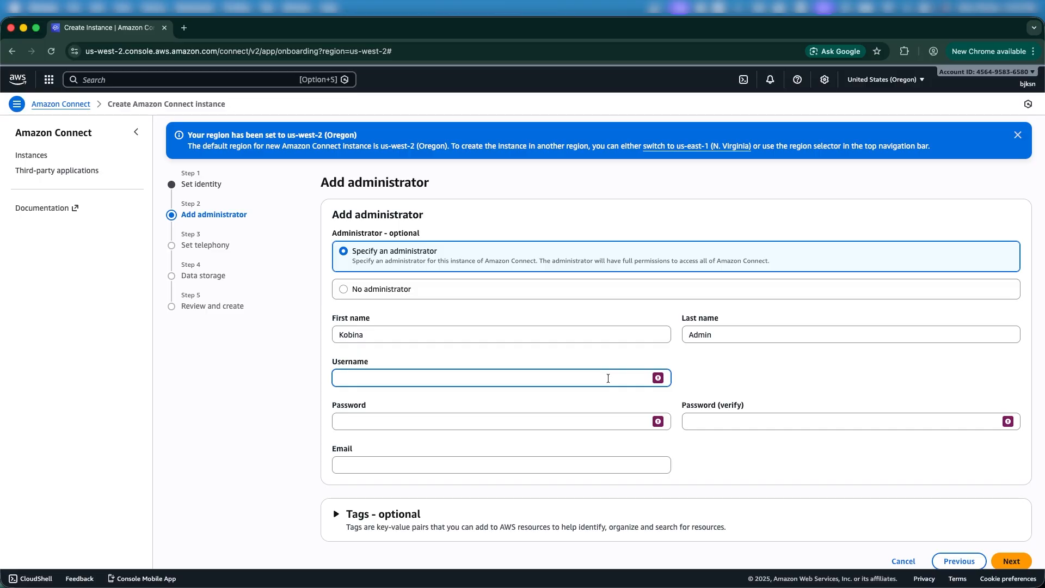
text(admin)
Enter and verify the admin password, add the admin's e-mail, and continue to Set telephony
click(545, 421)
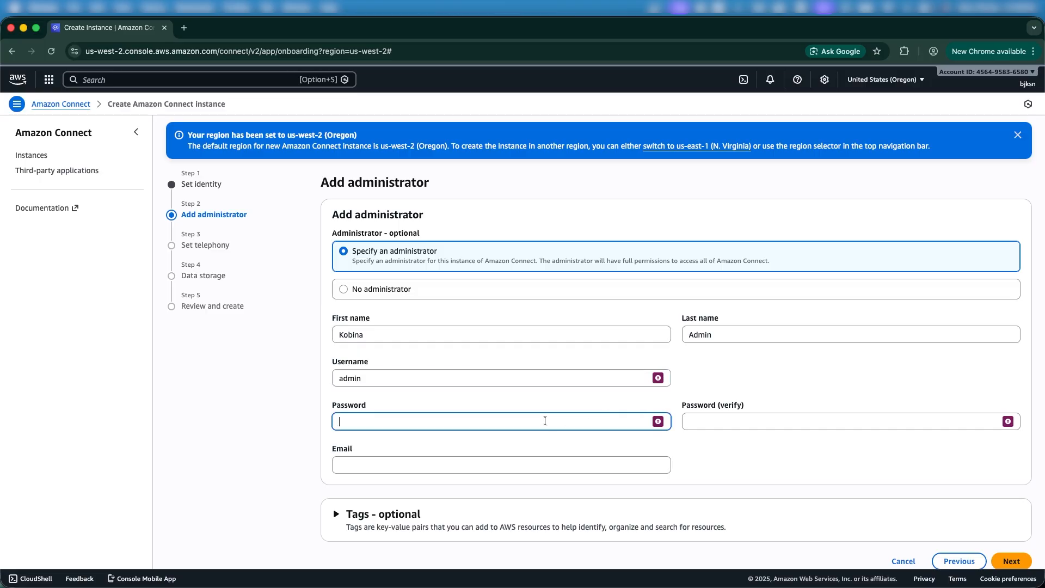
text(Password123)
click(806, 419)
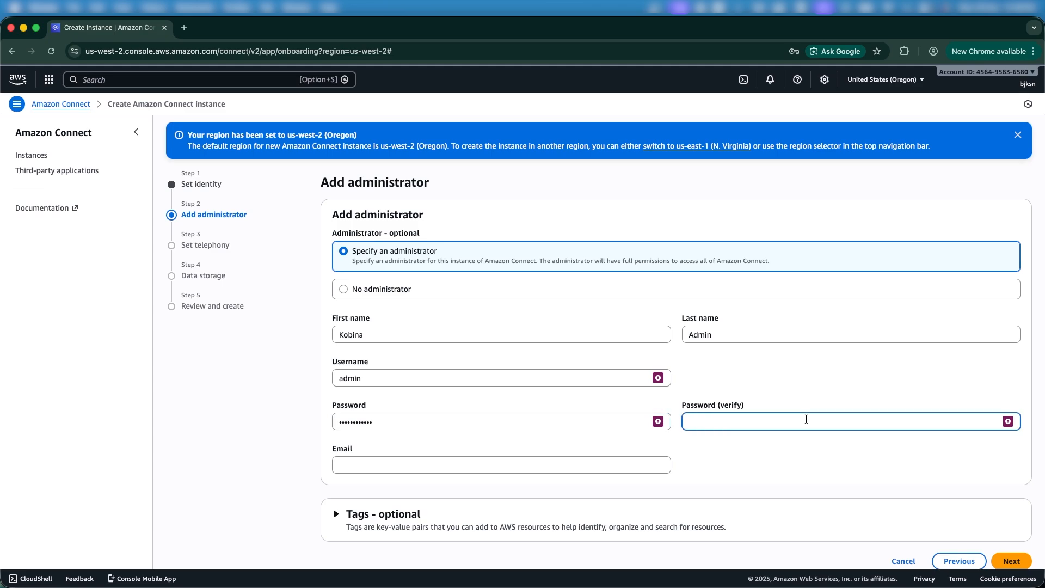
text(Password123)
click(720, 444)
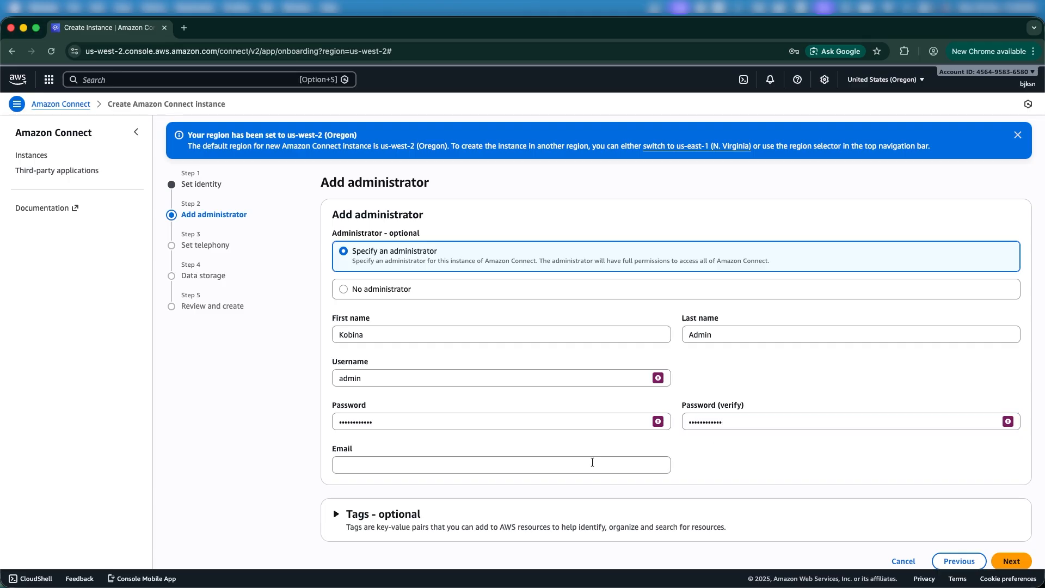
click(567, 465)
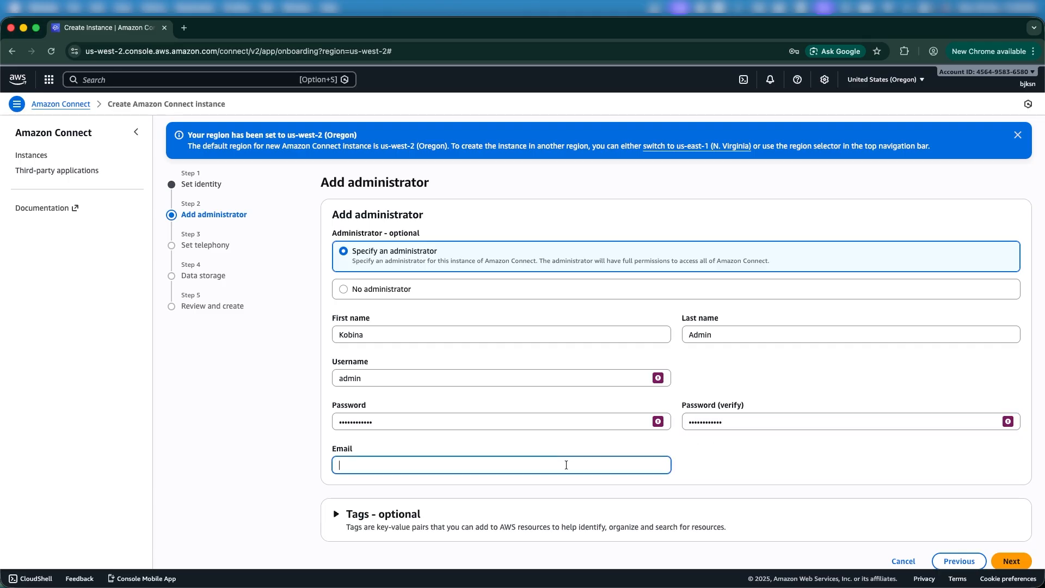
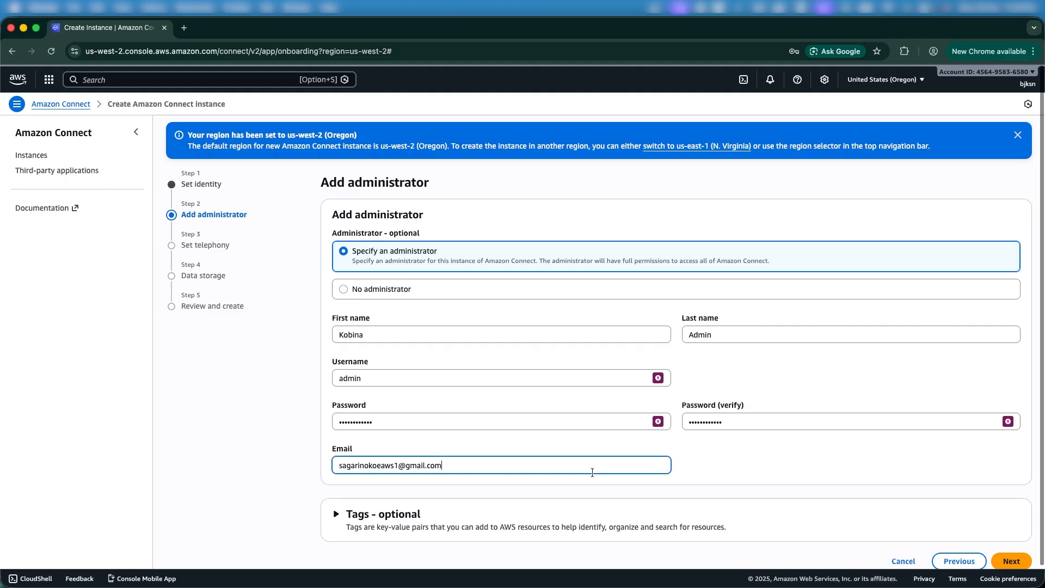
scroll(653, 470, down, 2)
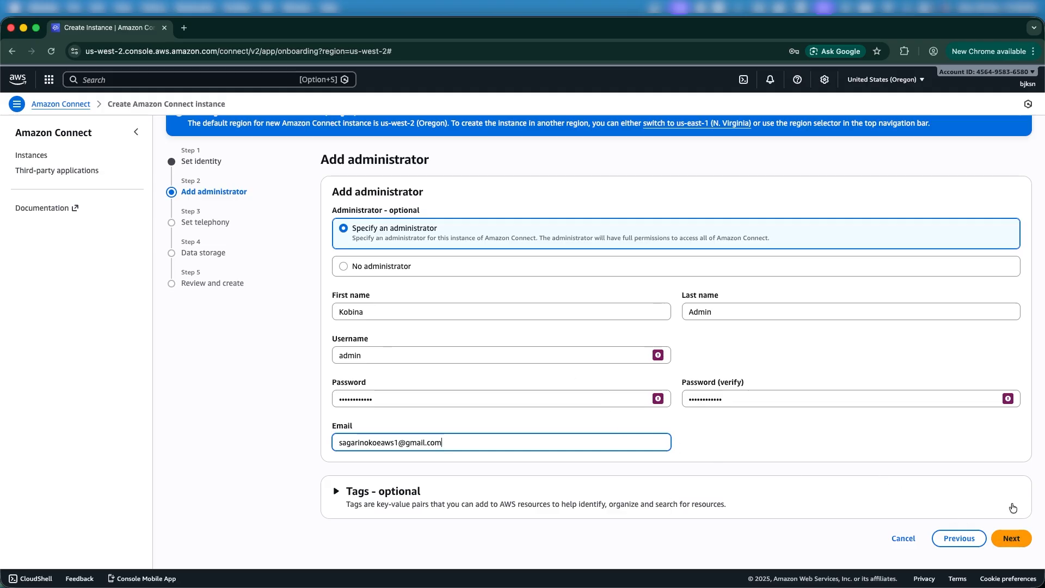
click(1014, 541)
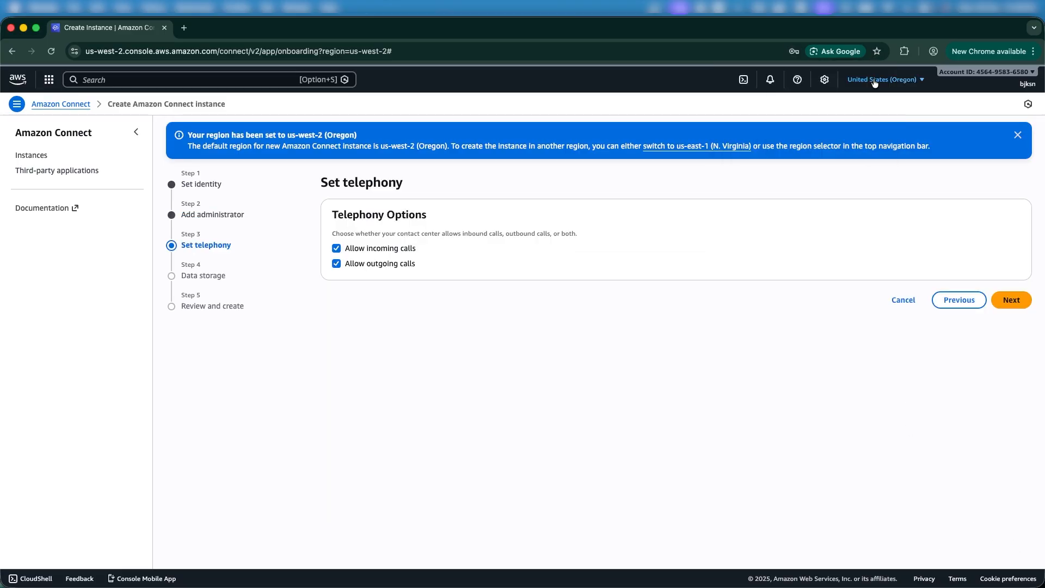
Dismiss Chrome's save-password popup, keeping incoming and outgoing calls enabled
click(872, 77)
Keep both call directions and review the default Data storage settings
click(1010, 303)
scroll(804, 364, down, 5)
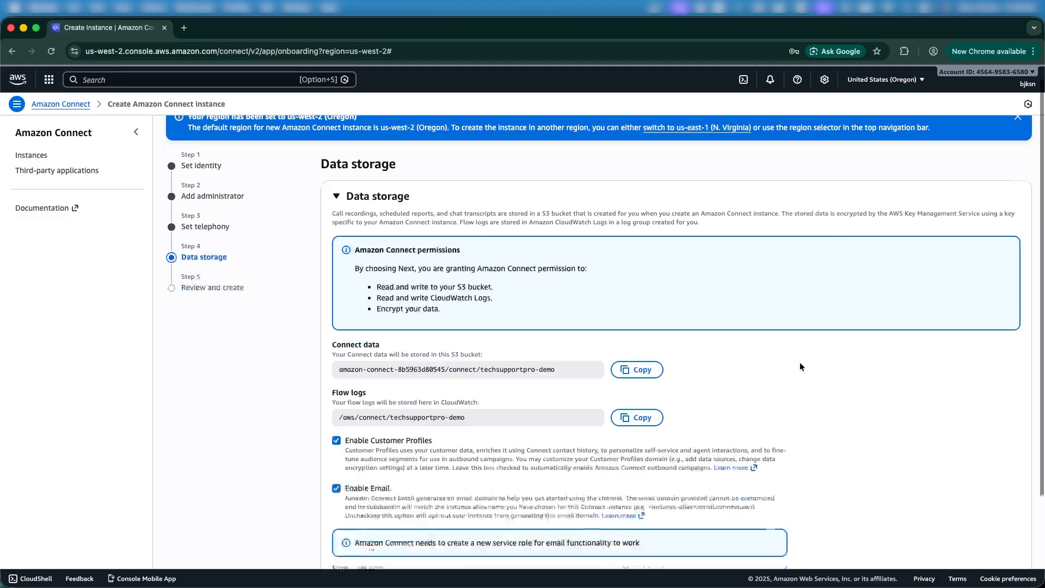
scroll(800, 363, up, 2)
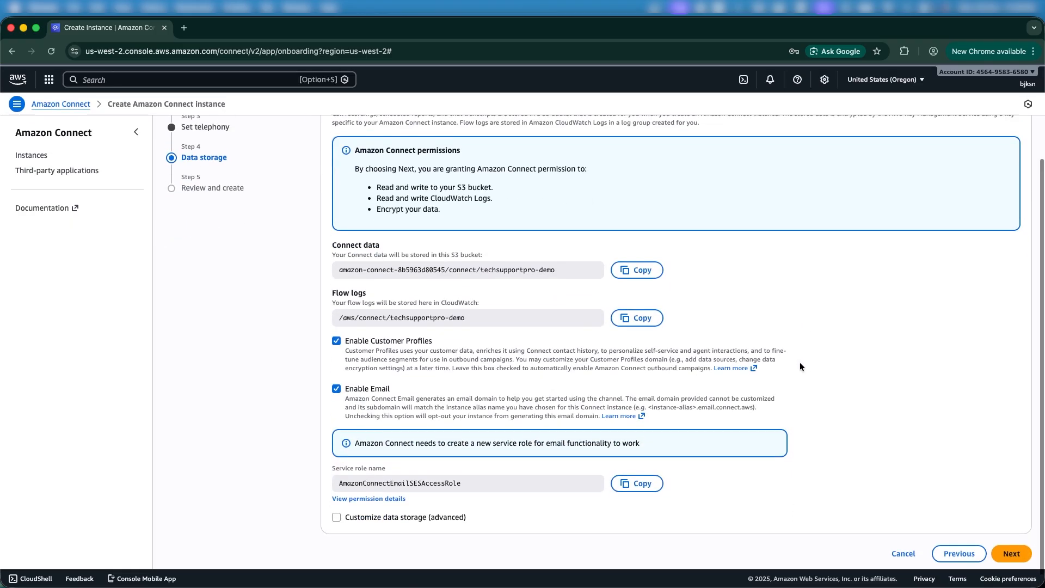
scroll(799, 361, up, 3)
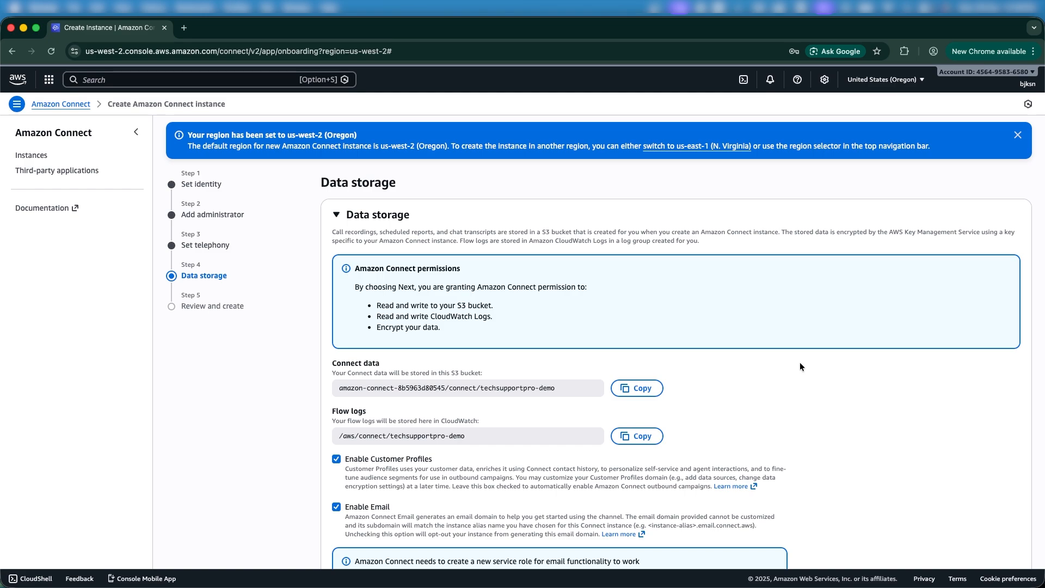
scroll(802, 357, down, 3)
scroll(804, 355, down, 2)
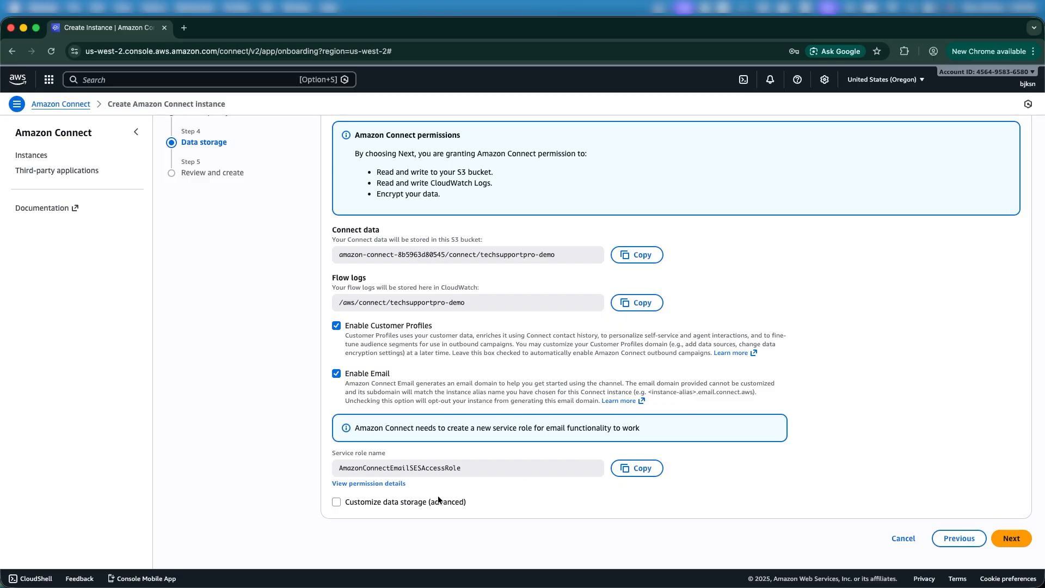
Try Customize data storage (advanced), then untick it to keep the default S3 bucket and flow logs
click(400, 503)
scroll(381, 496, down, 5)
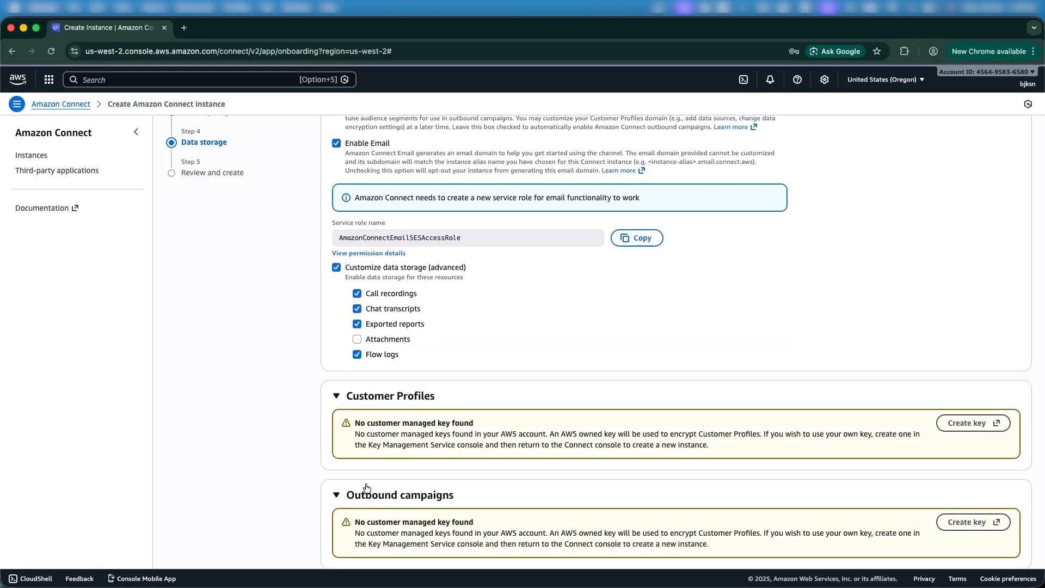
scroll(384, 449, down, 10)
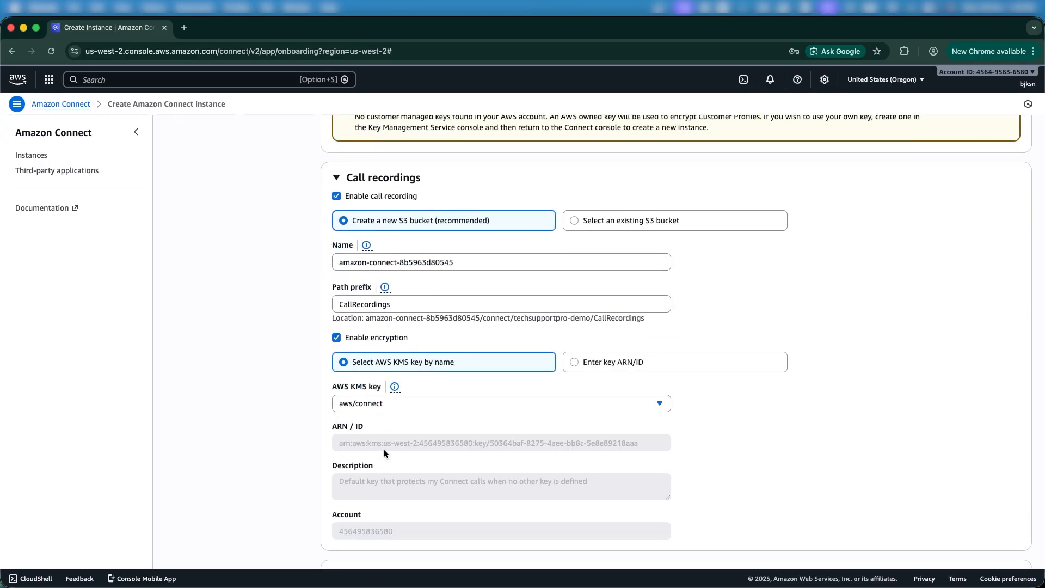
scroll(384, 449, down, 10)
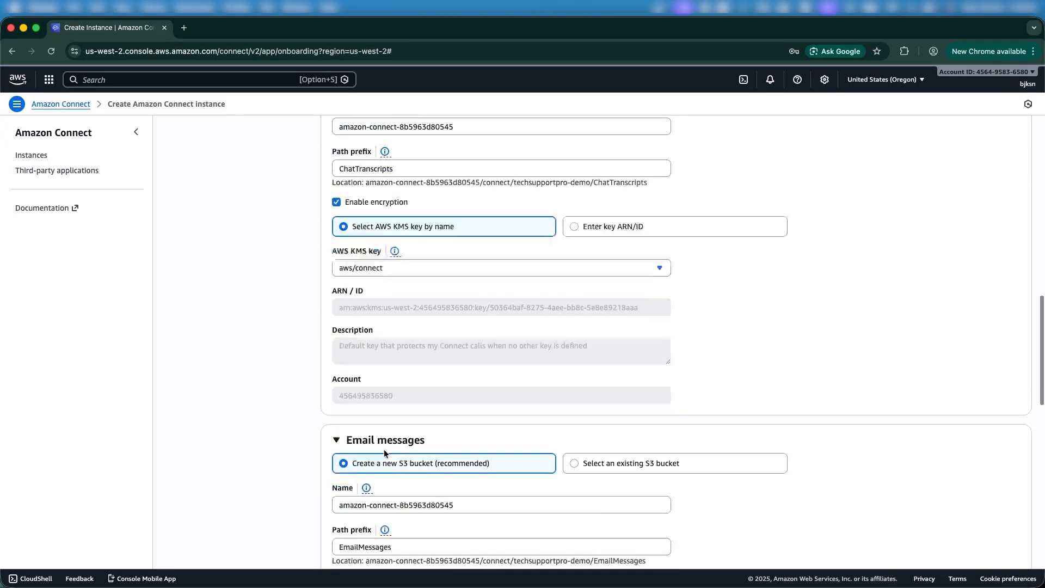
scroll(384, 449, up, 20)
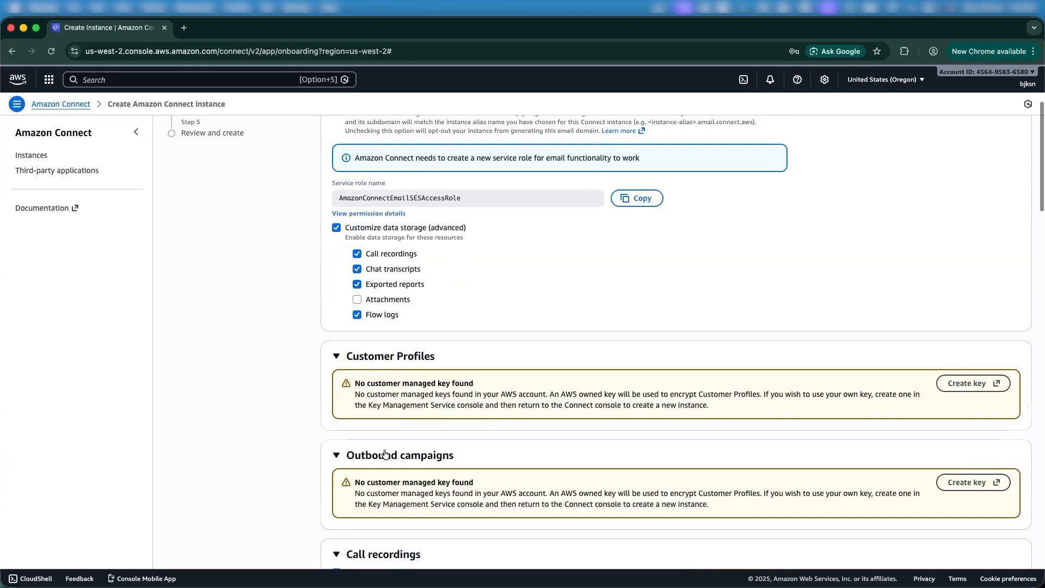
scroll(361, 329, up, 5)
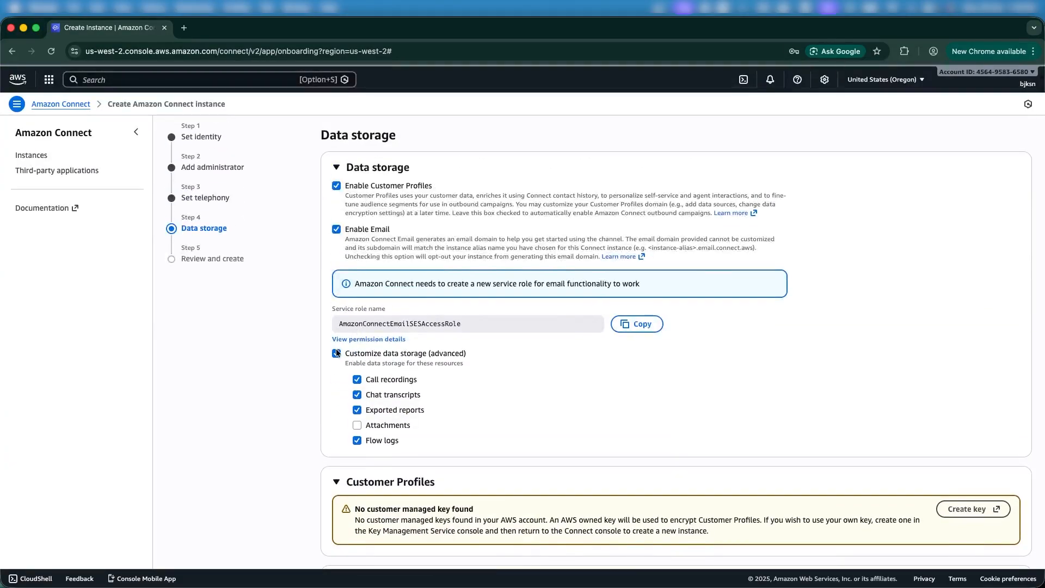
click(336, 353)
scroll(403, 396, down, 3)
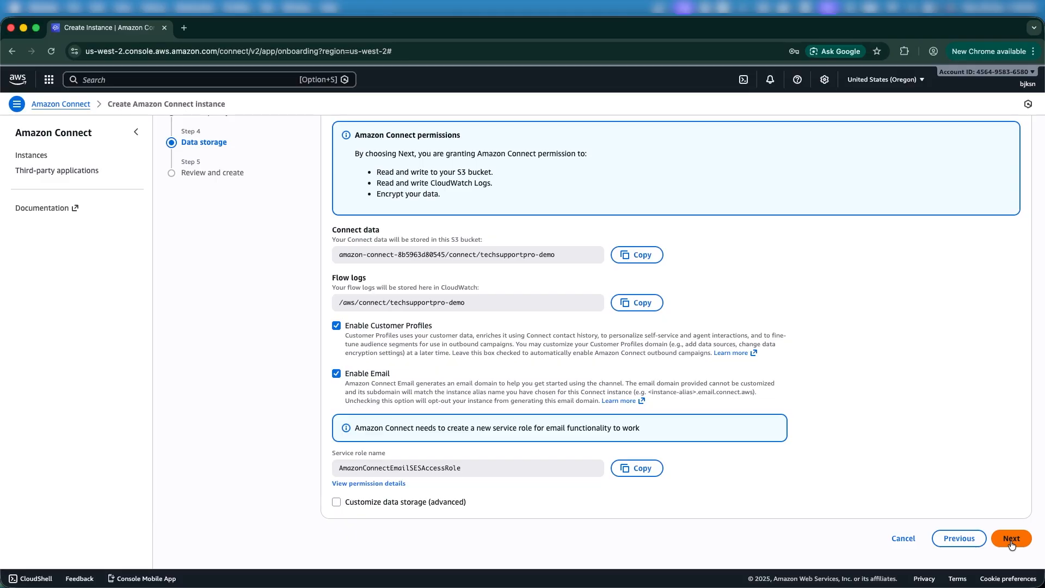
Review the settings and create the techsupportpro-demo instance
click(1011, 539)
scroll(906, 493, down, 5)
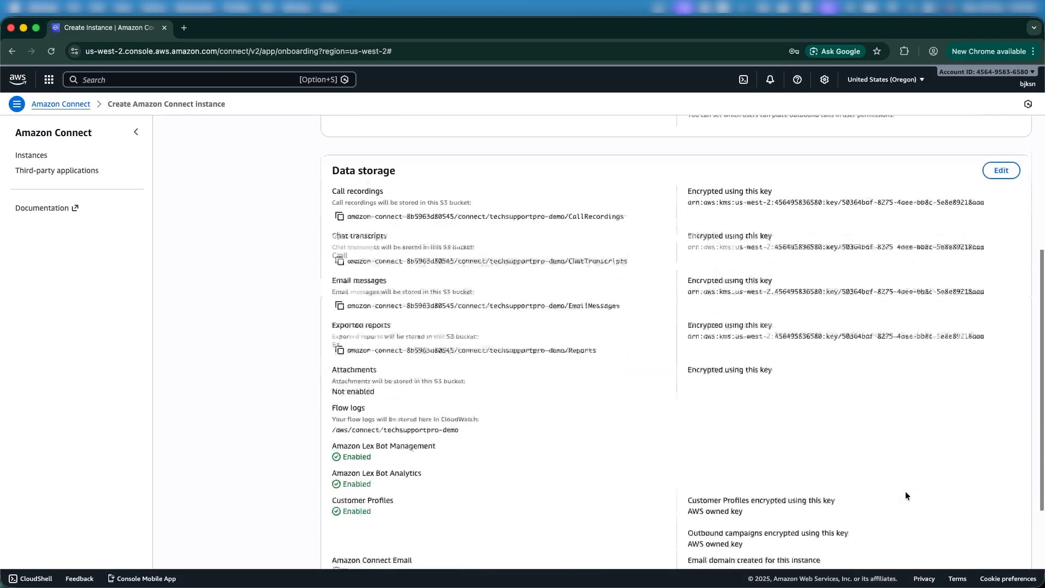
scroll(906, 495, down, 3)
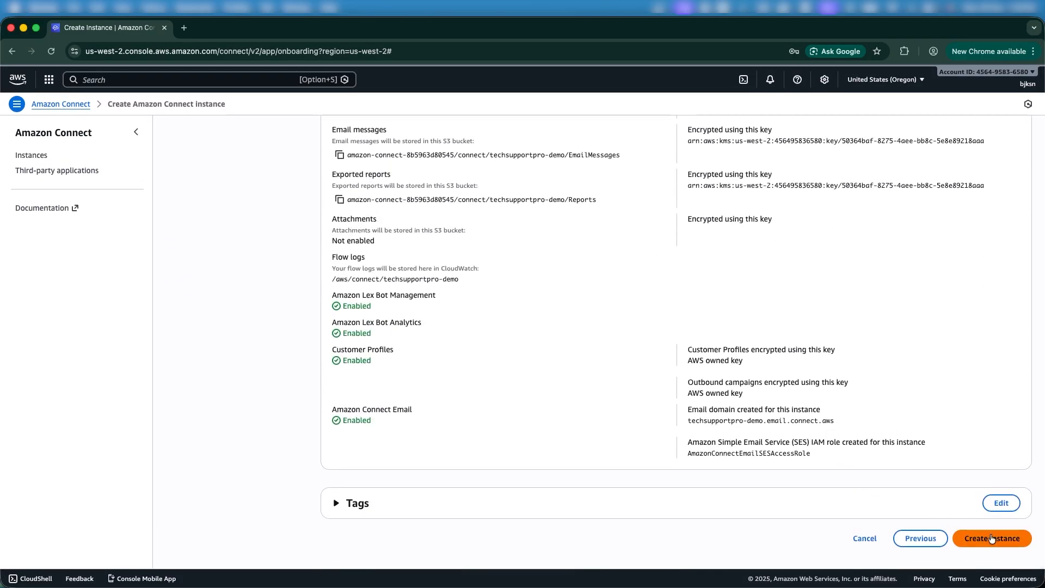
click(992, 538)
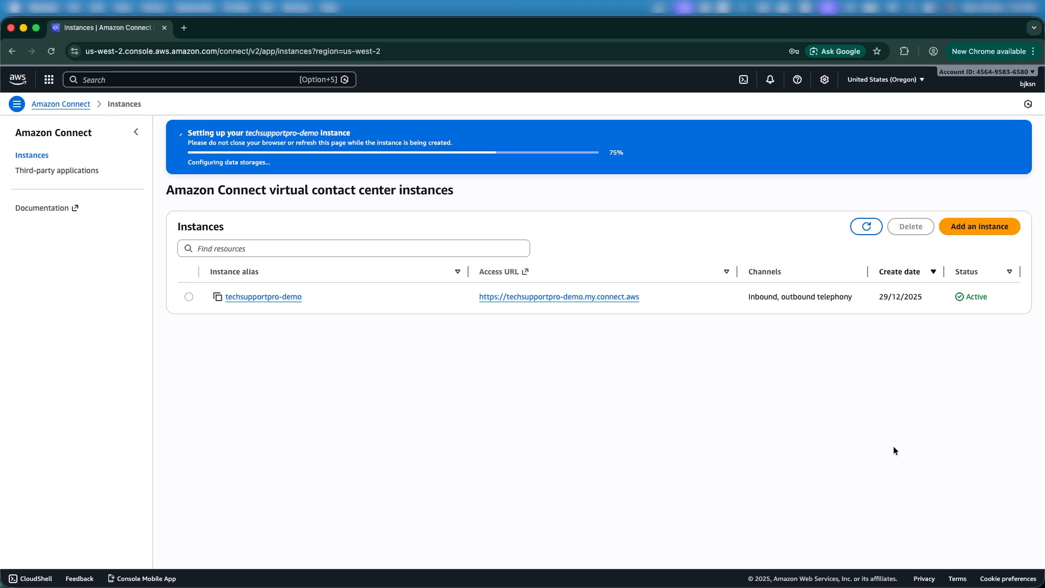
Open the now-Active techsupportpro-demo instance's account overview
key(ctrl+Up)
click(626, 534)
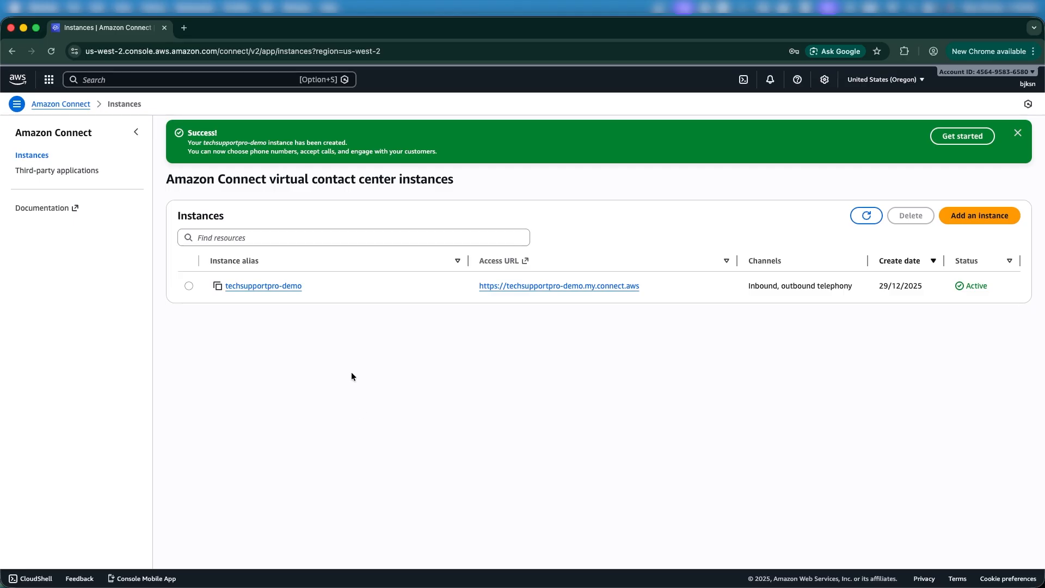
click(267, 289)
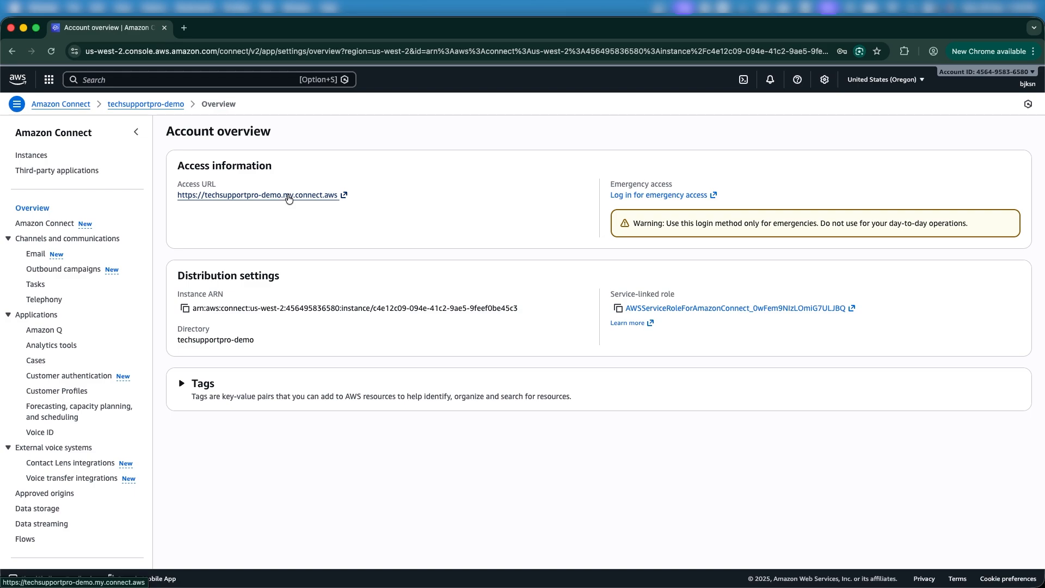
Open the instance's access URL and sign in as 'admin' with the administrator password
click(288, 196)
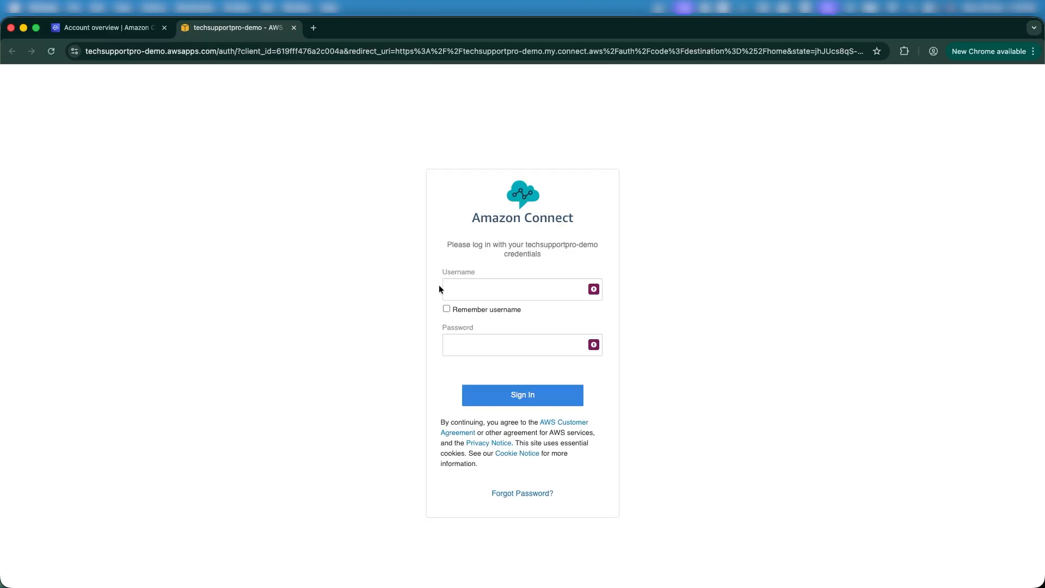
click(475, 289)
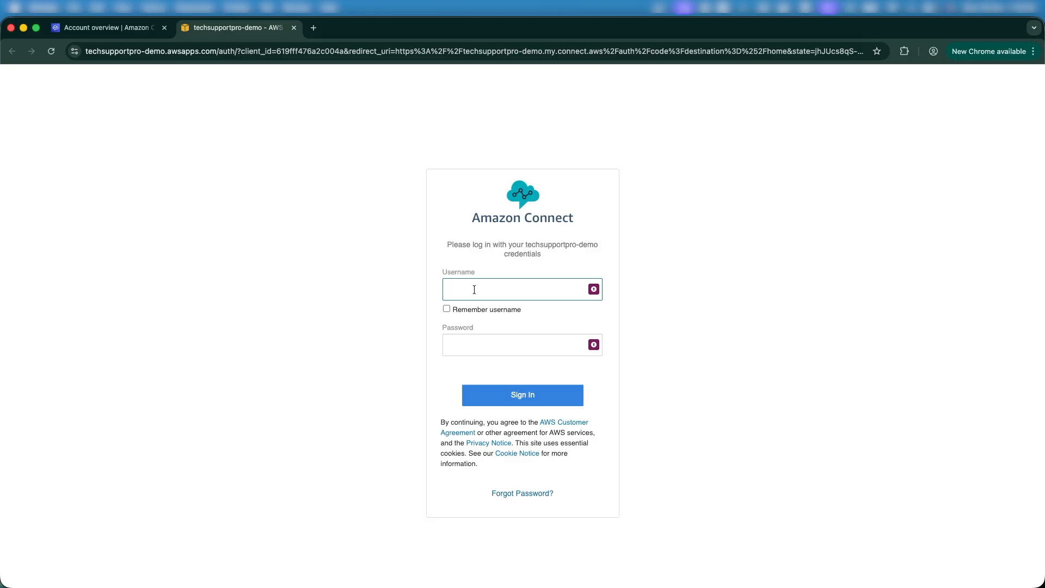
text(admin)
click(472, 351)
text(•••••)
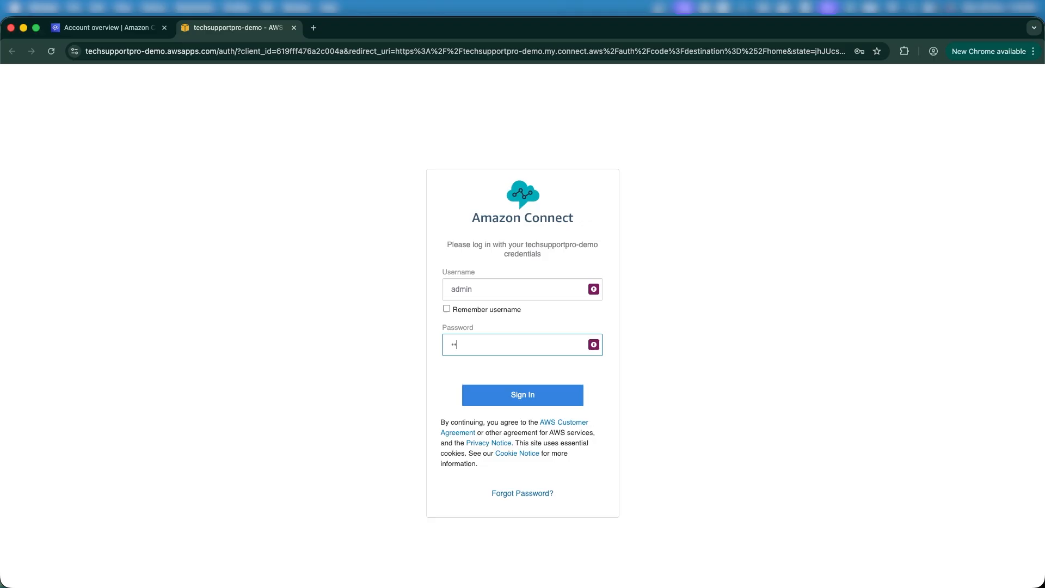
text(••••••)
click(499, 405)
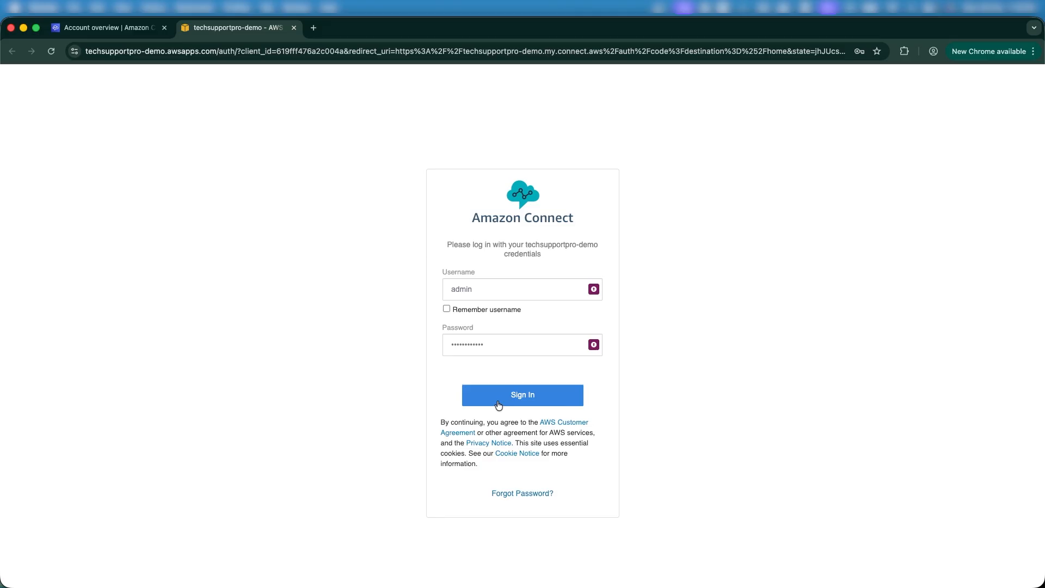
click(514, 397)
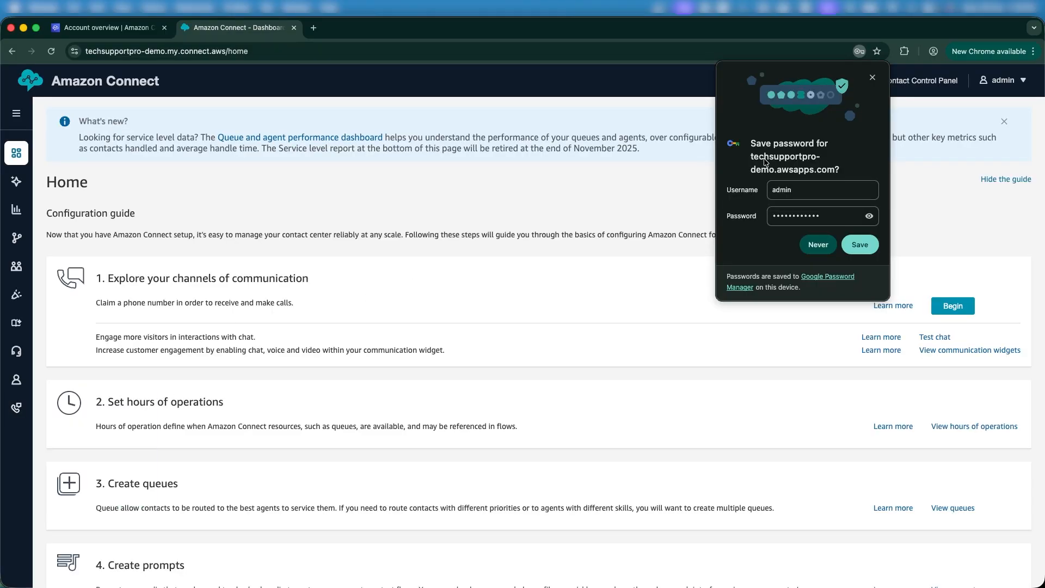
Decline saving the password and scroll through the Home configuration guide (channels, hours, queues, prompts, flows)
click(872, 78)
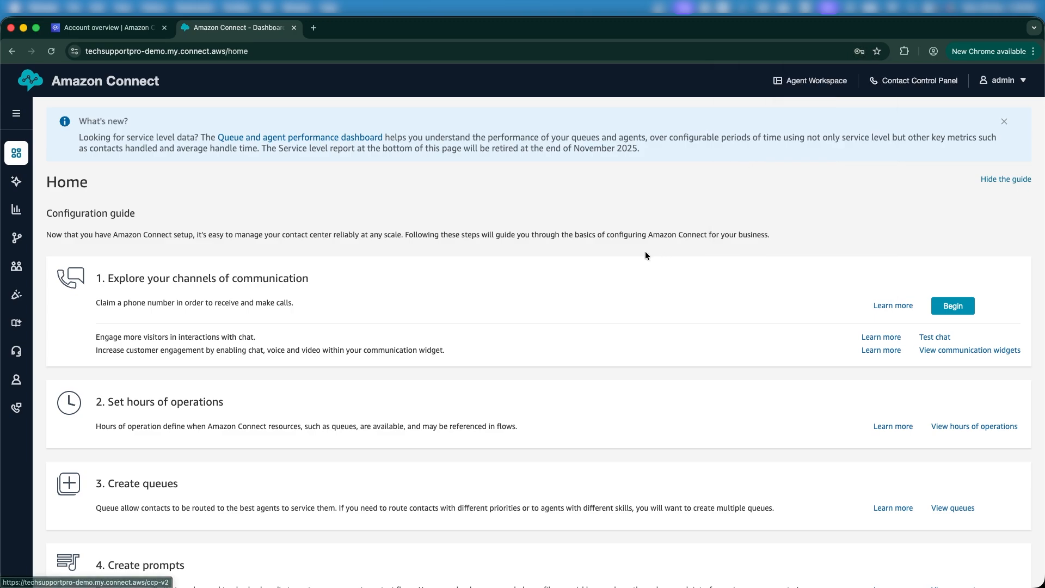
scroll(542, 285, down, 10)
scroll(542, 289, up, 10)
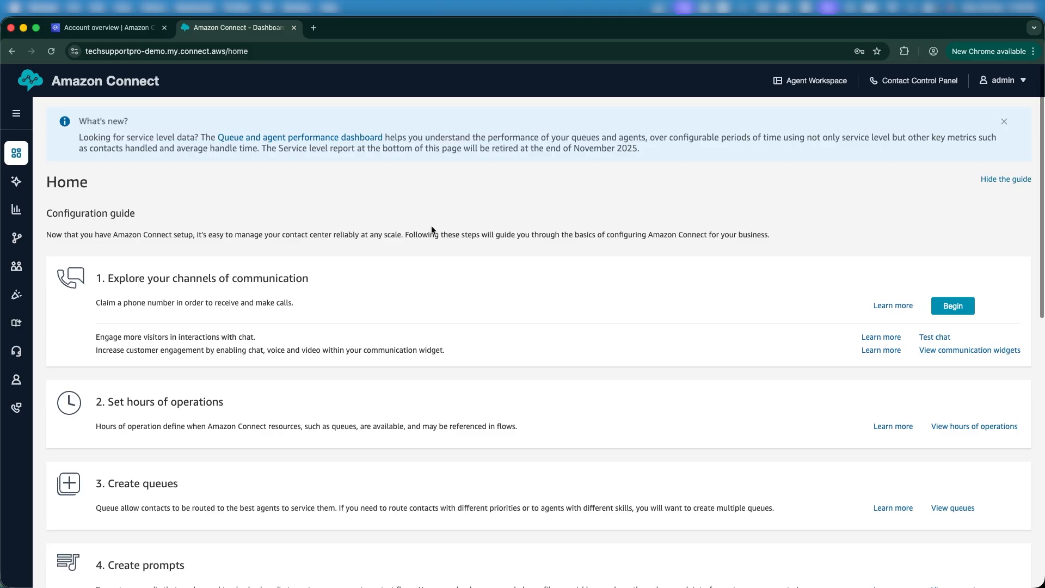
scroll(431, 225, down, 6)
scroll(431, 225, up, 6)
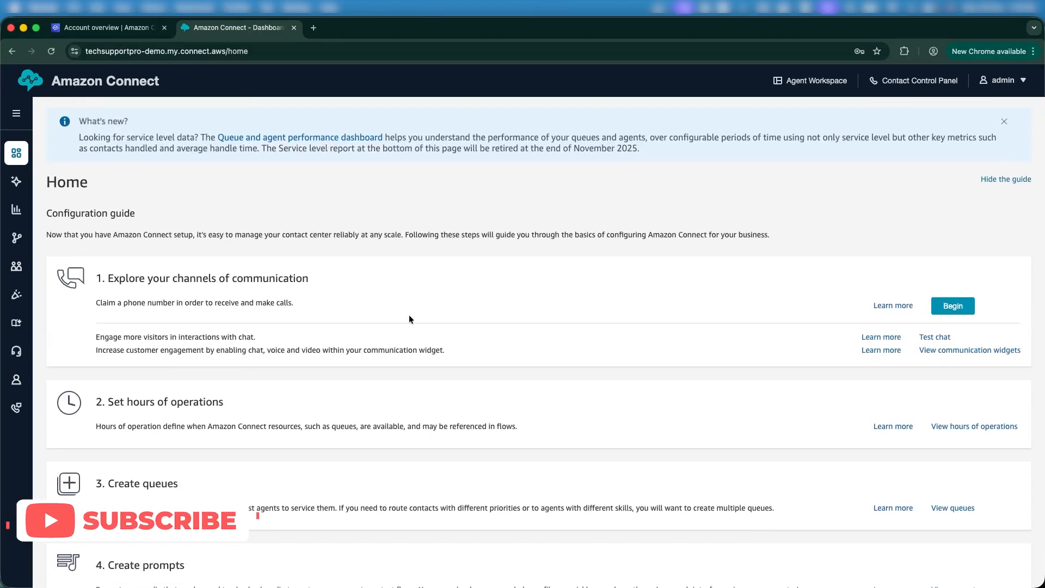
scroll(409, 319, down, 9)
scroll(410, 319, up, 9)
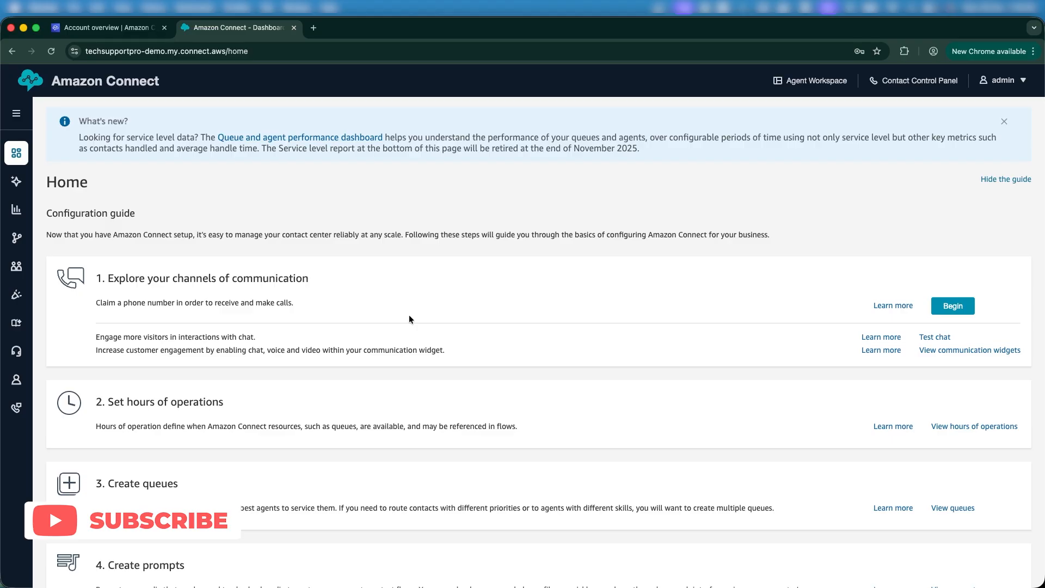
scroll(410, 317, down, 3)
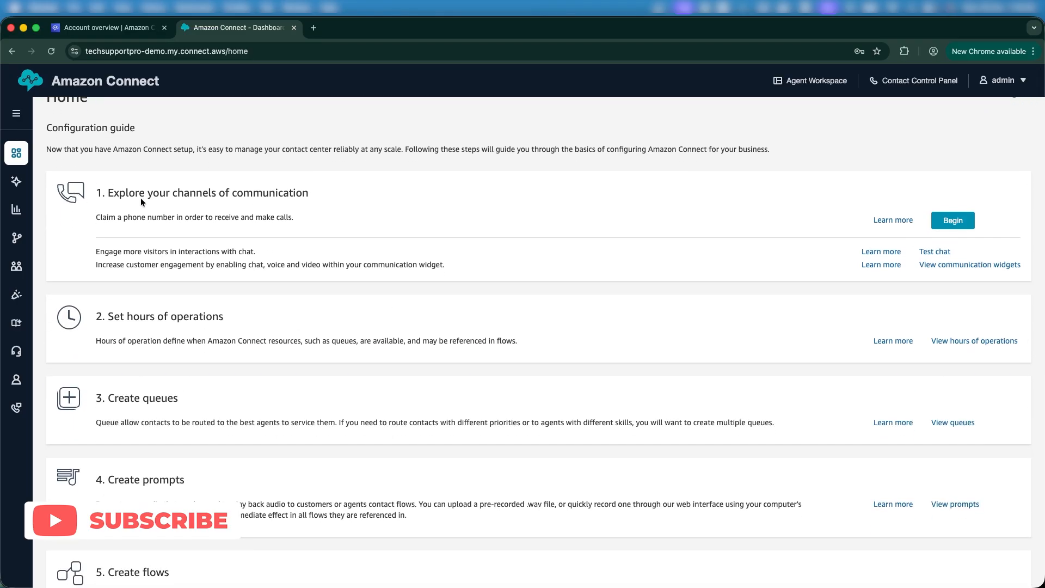
Open Dashboards and reports and Real-time metrics from Analytics and optimization in new browser tabs
mouse_move(17, 182)
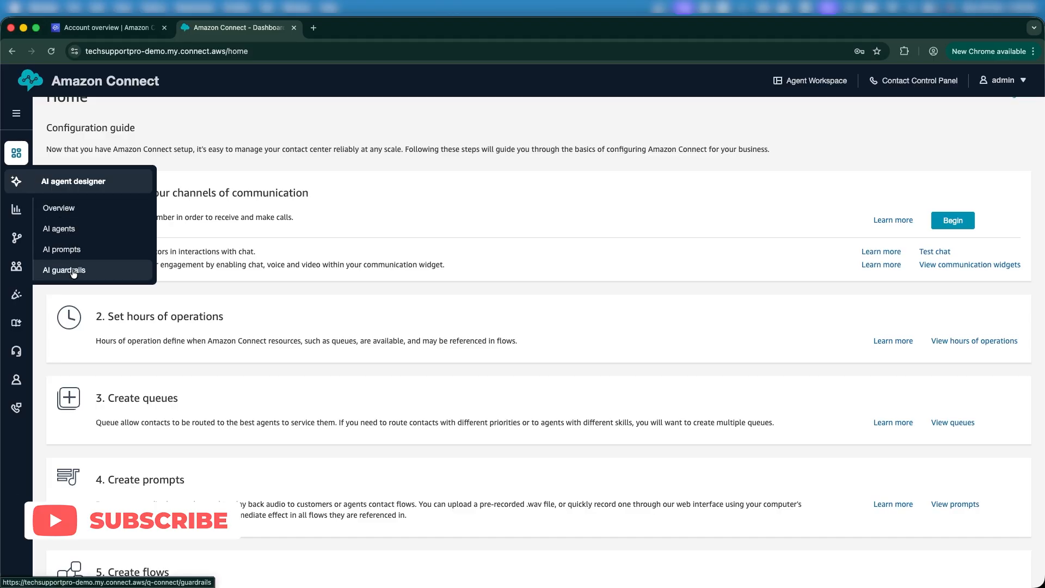
mouse_move(15, 212)
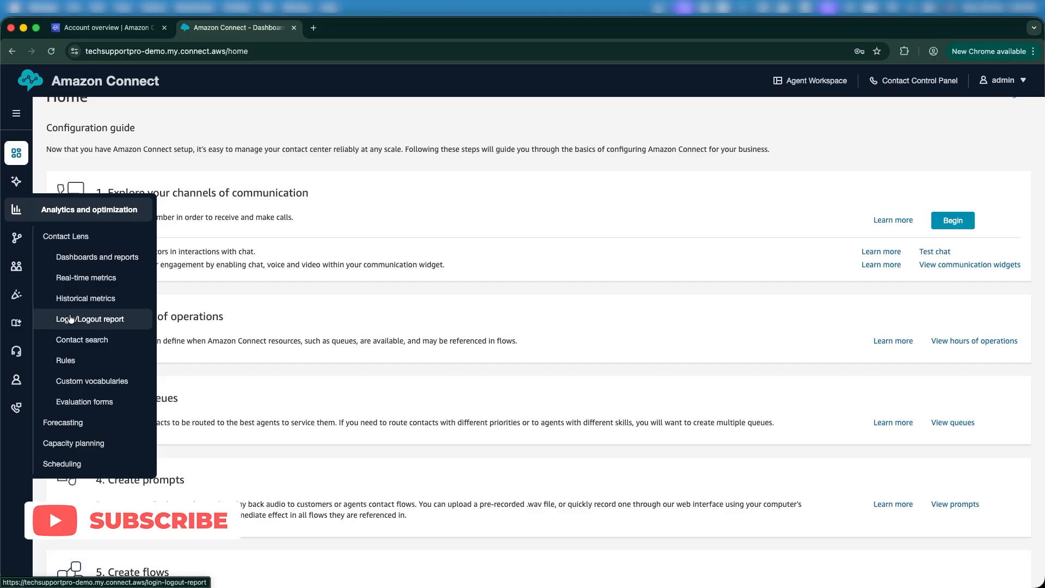
right_click(91, 257)
click(107, 262)
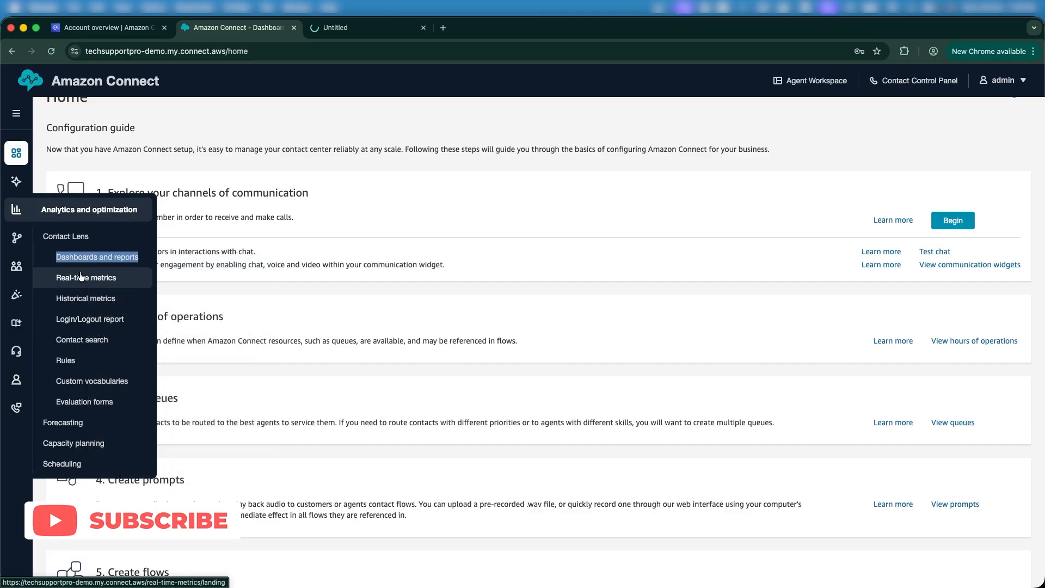
right_click(84, 276)
click(87, 279)
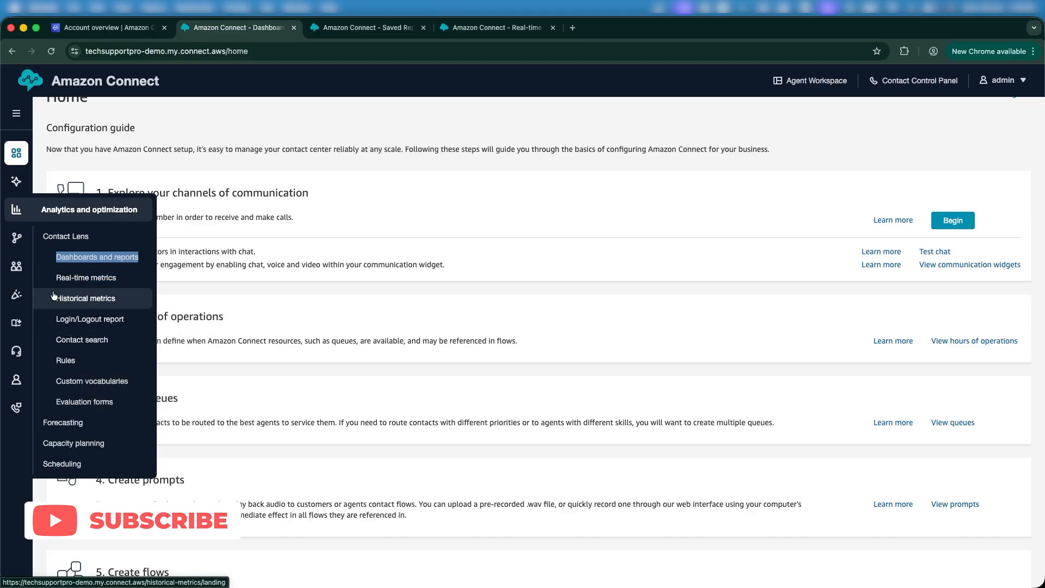
mouse_move(19, 237)
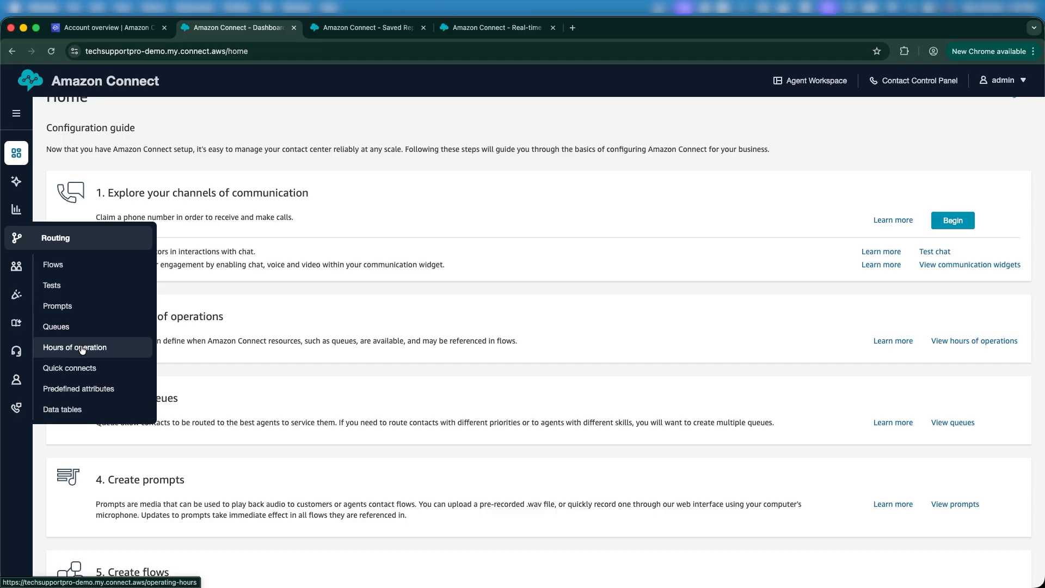
mouse_move(27, 327)
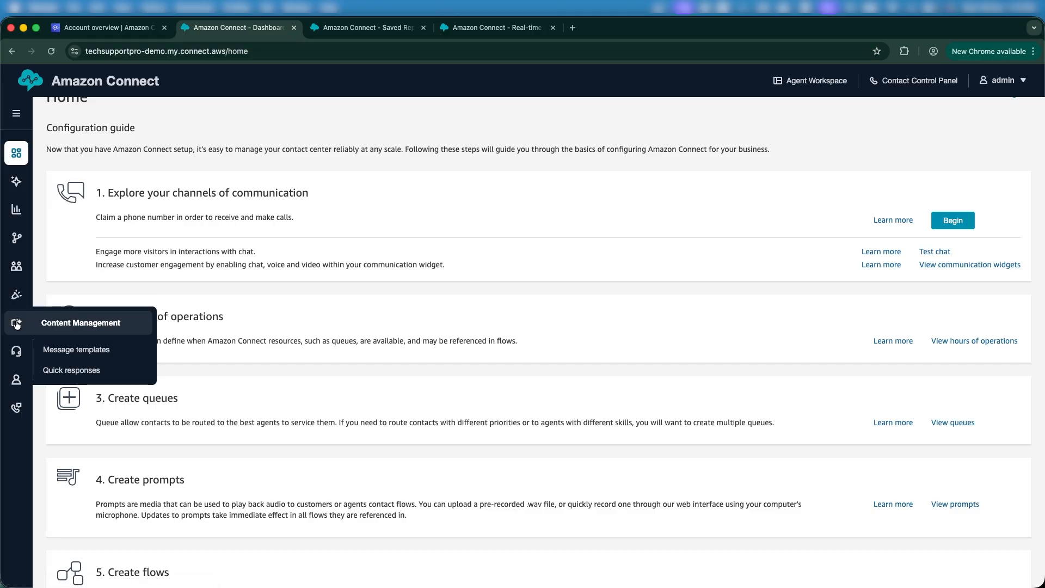
mouse_move(16, 353)
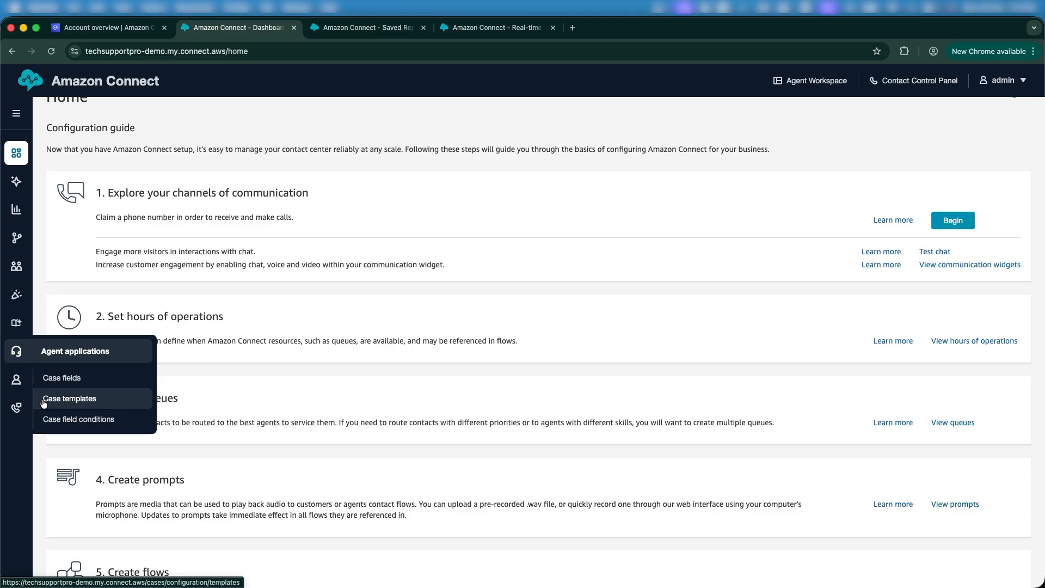
mouse_move(21, 376)
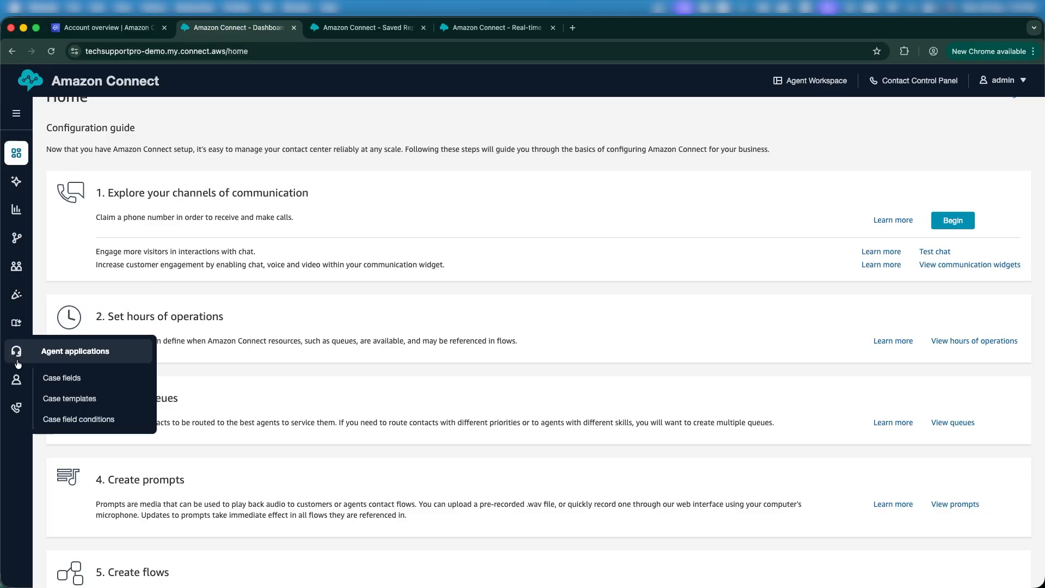
mouse_move(43, 420)
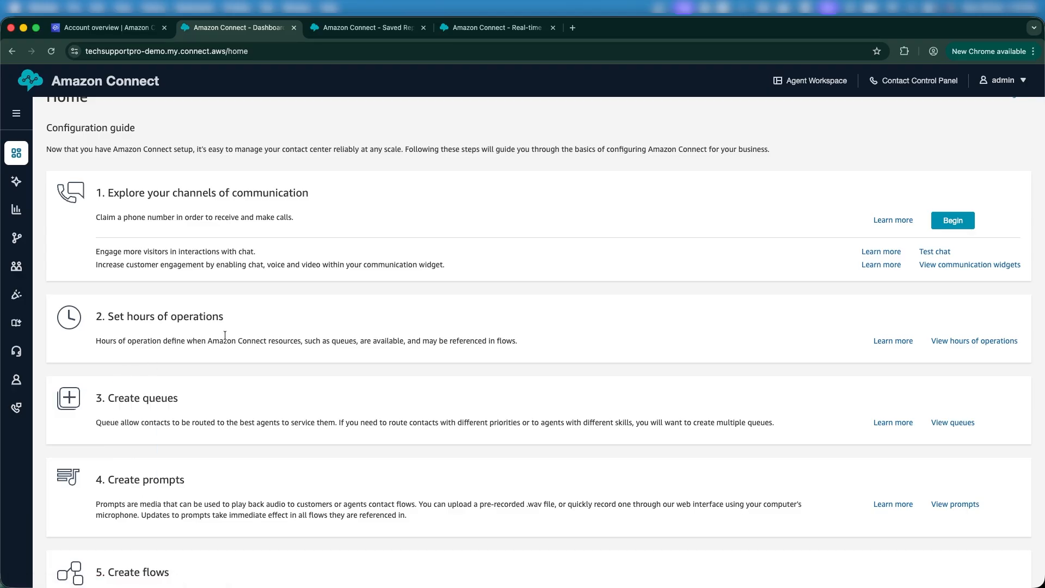
Open Routing > Flows in a new browser tab and dismiss the routing menu
scroll(225, 335, up, 3)
scroll(224, 336, down, 10)
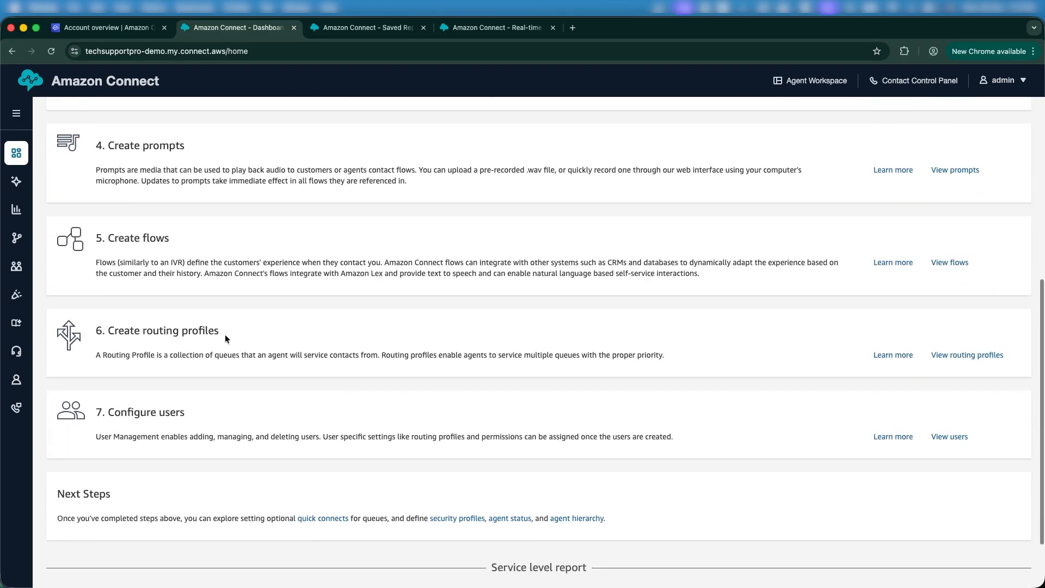
scroll(224, 338, up, 10)
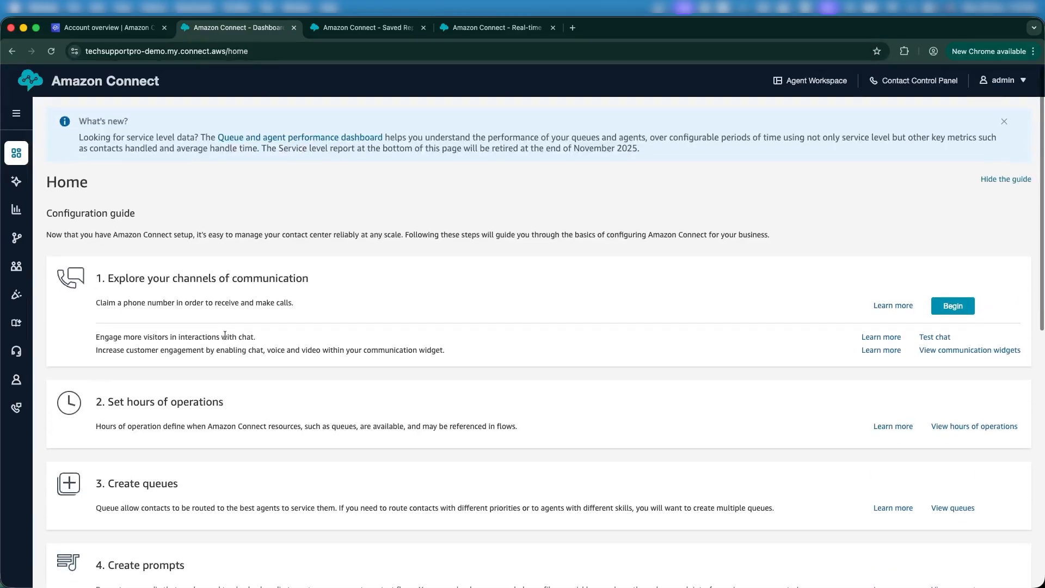
mouse_move(19, 239)
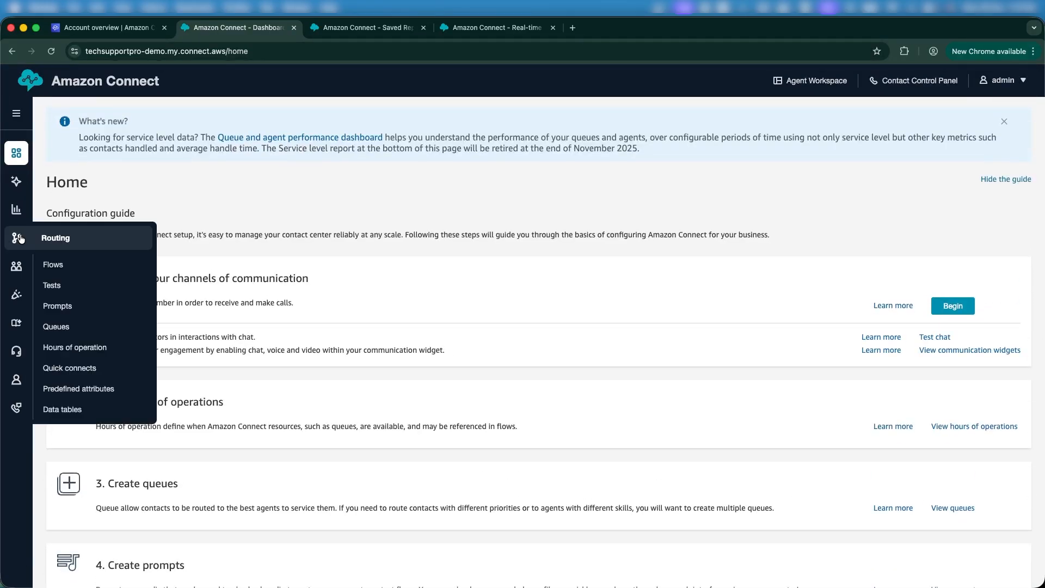
right_click(58, 265)
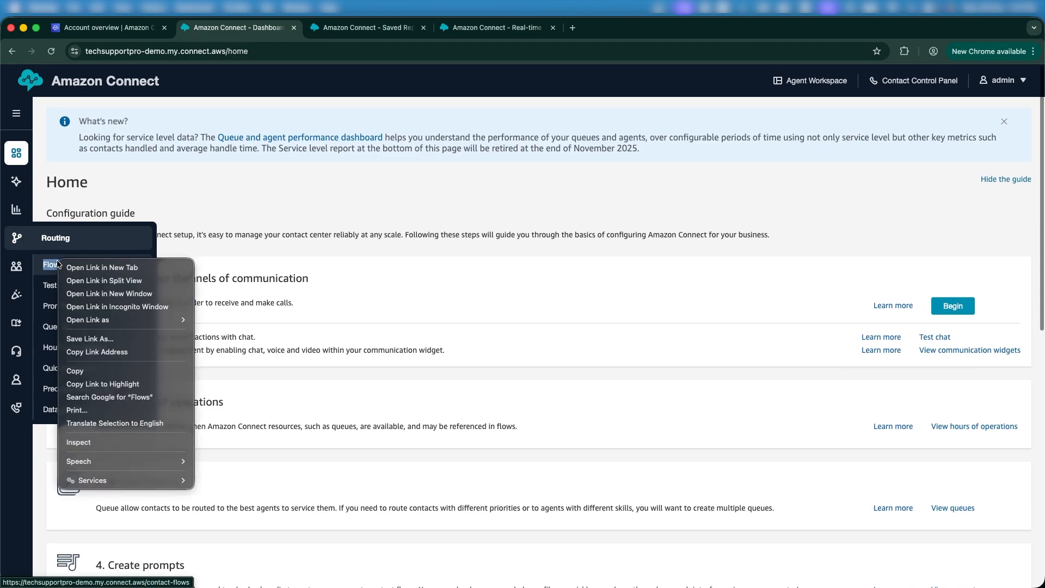
click(85, 268)
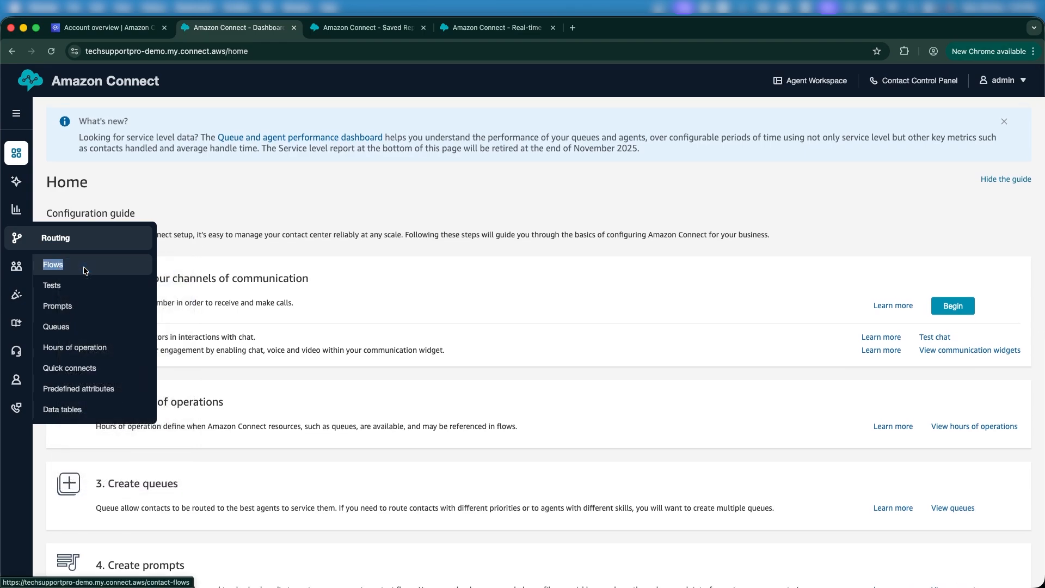
click(421, 196)
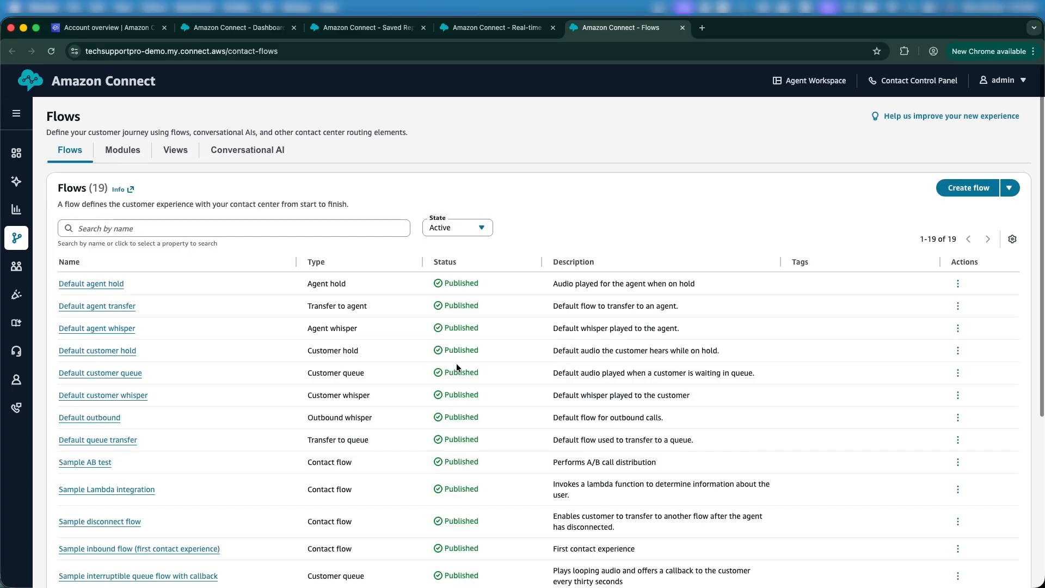
Create a new flow from the Flows page, opening the designer with only the Entry block
scroll(456, 364, down, 5)
scroll(456, 364, up, 5)
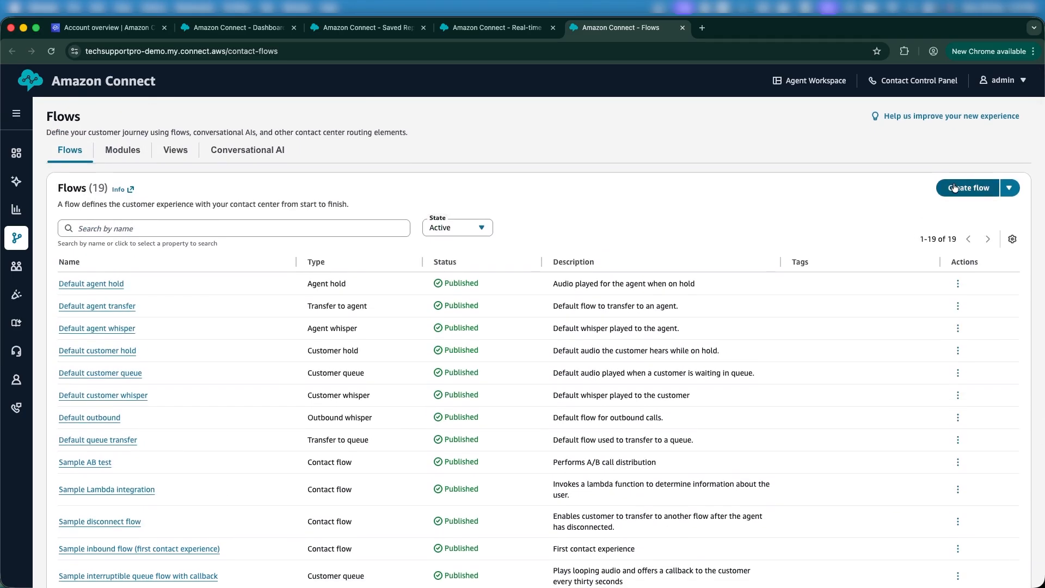
click(964, 191)
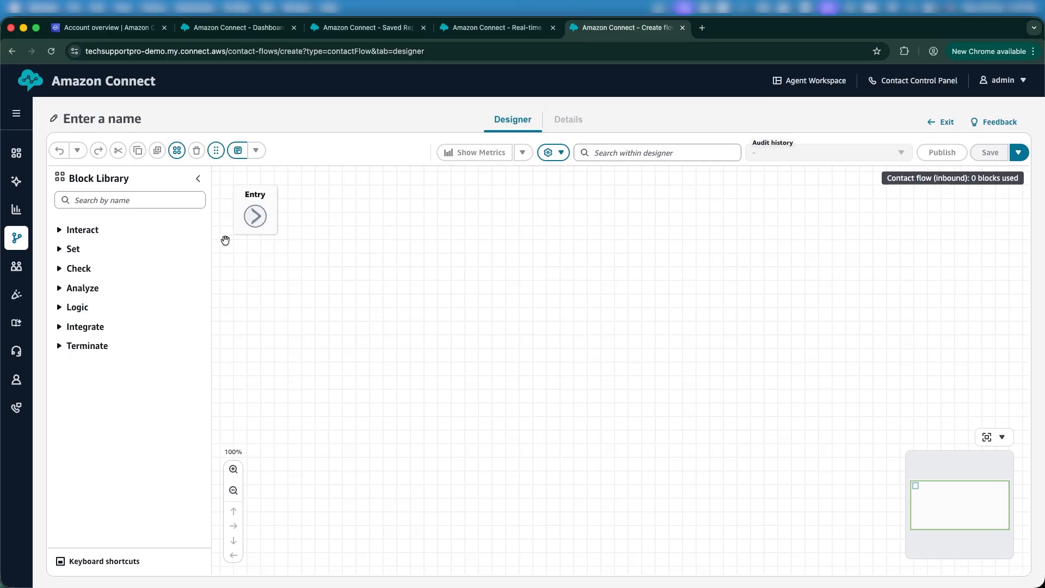
Add Set logging behavior and Play prompt blocks, linking logging's Success into Play prompt
click(152, 196)
text(set log)
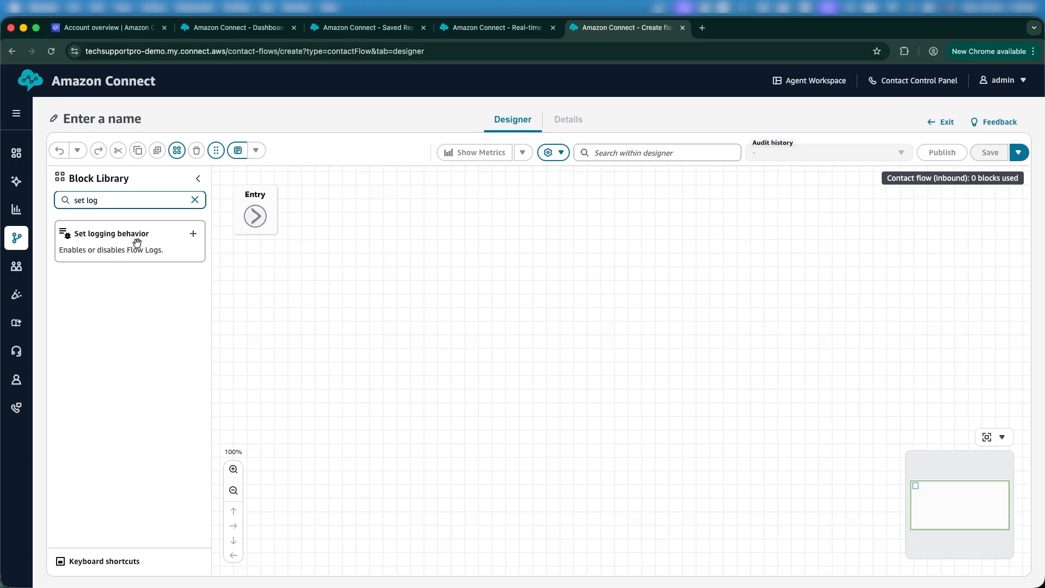
drag(134, 243, 386, 290)
double_click(165, 200)
triple_click(165, 199)
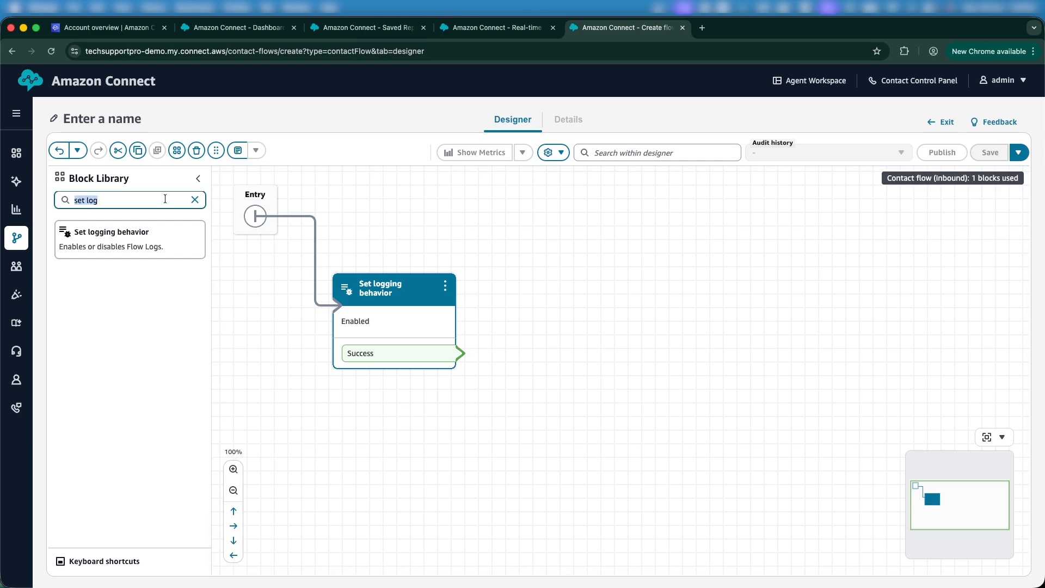
text(pla)
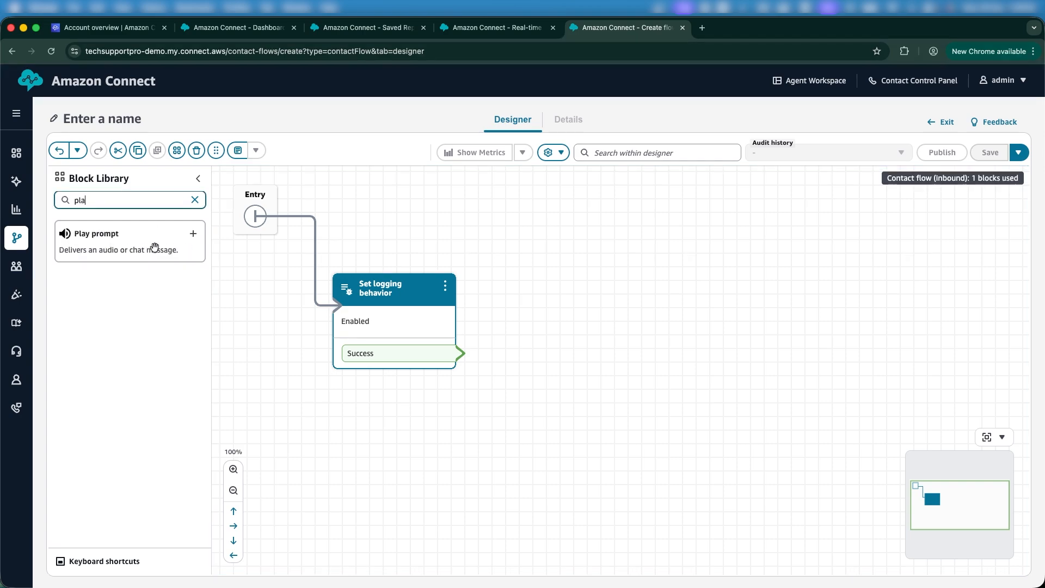
drag(149, 247, 608, 256)
drag(460, 352, 586, 252)
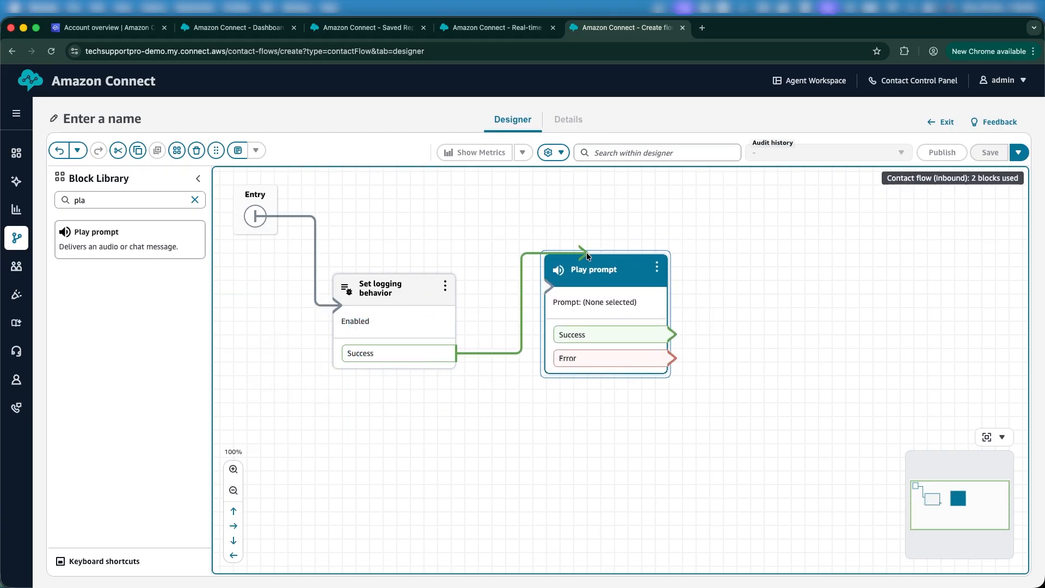
click(584, 267)
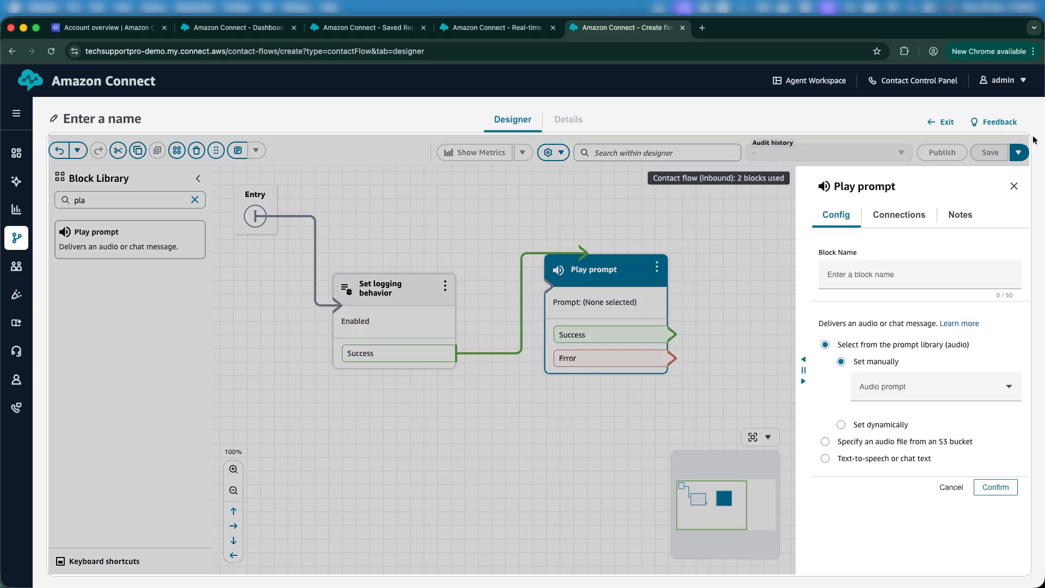
click(1013, 186)
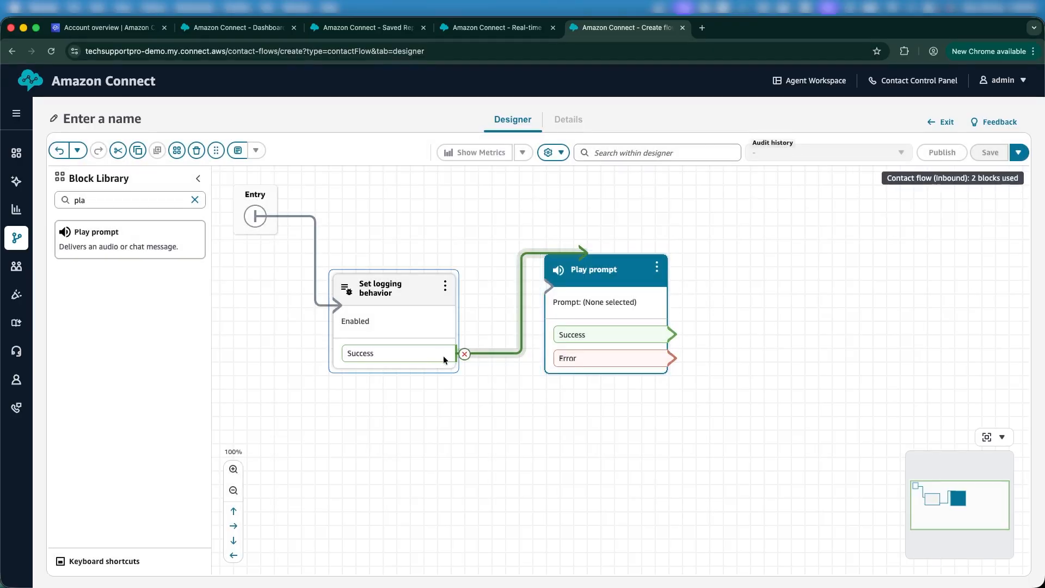
drag(466, 354, 557, 265)
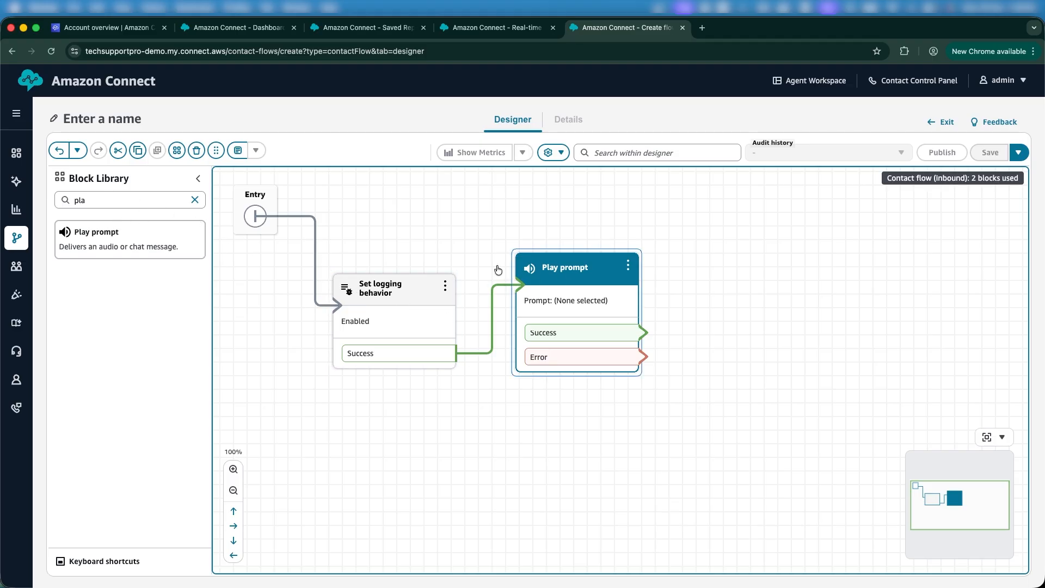
Add a Set working queue block fed by Play prompt's Success and Error outputs
click(109, 195)
double_click(108, 194)
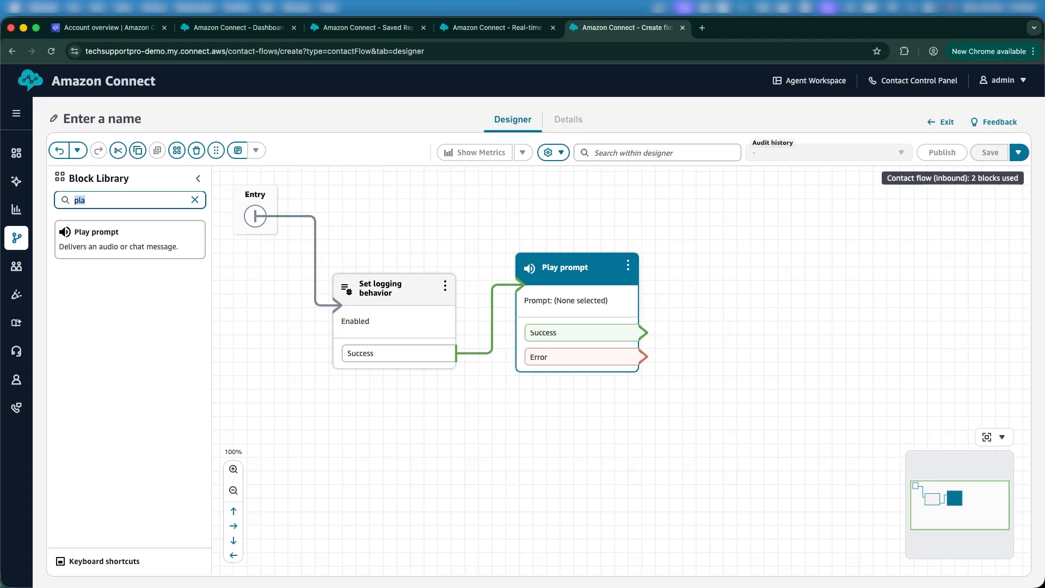
text(set w)
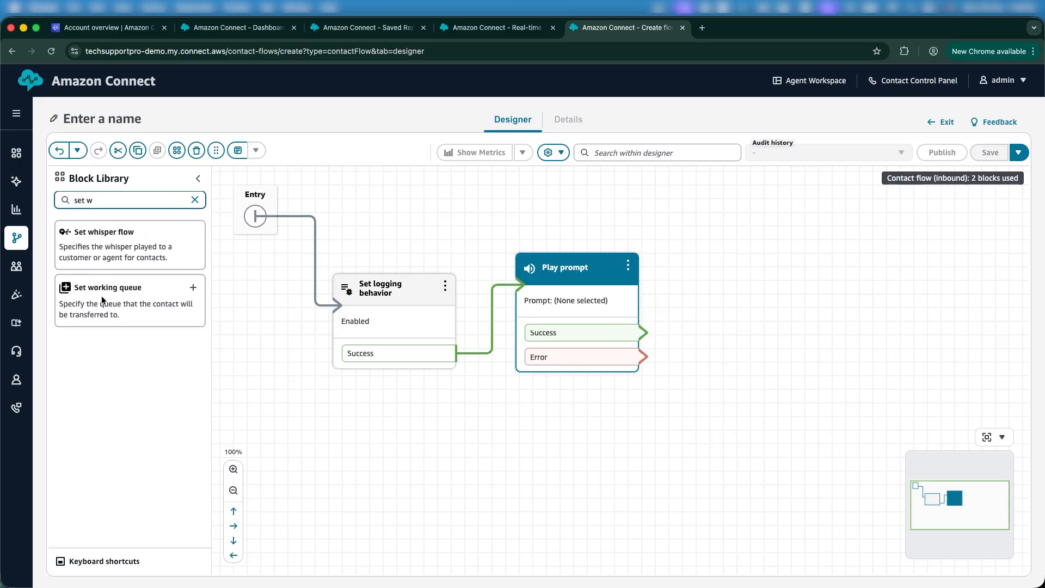
drag(102, 305, 745, 256)
drag(645, 333, 694, 284)
drag(638, 362, 713, 289)
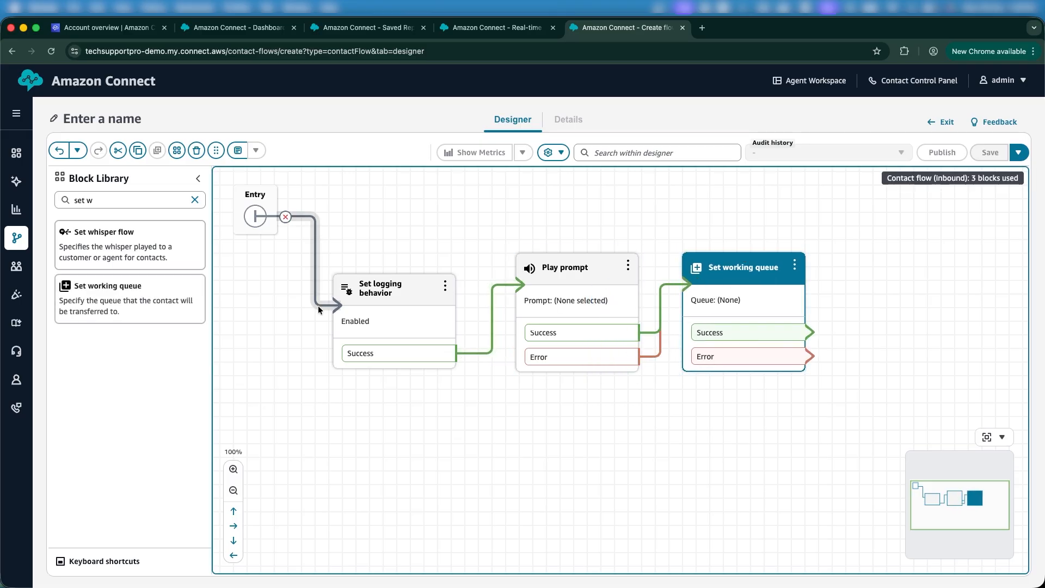
Add a Transfer to queue block fed by Set working queue's Success and Error outputs
triple_click(111, 196)
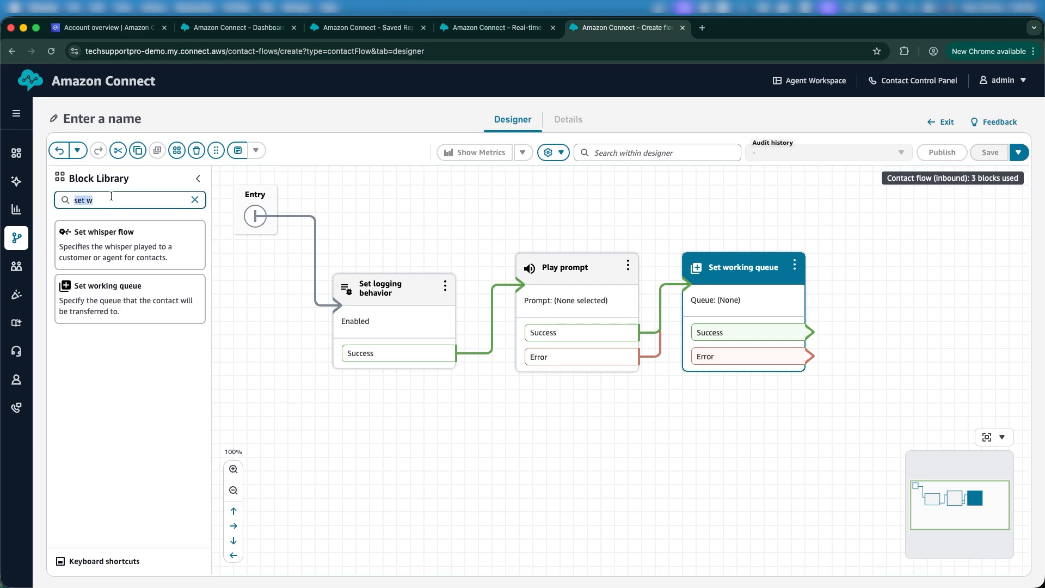
text(trans)
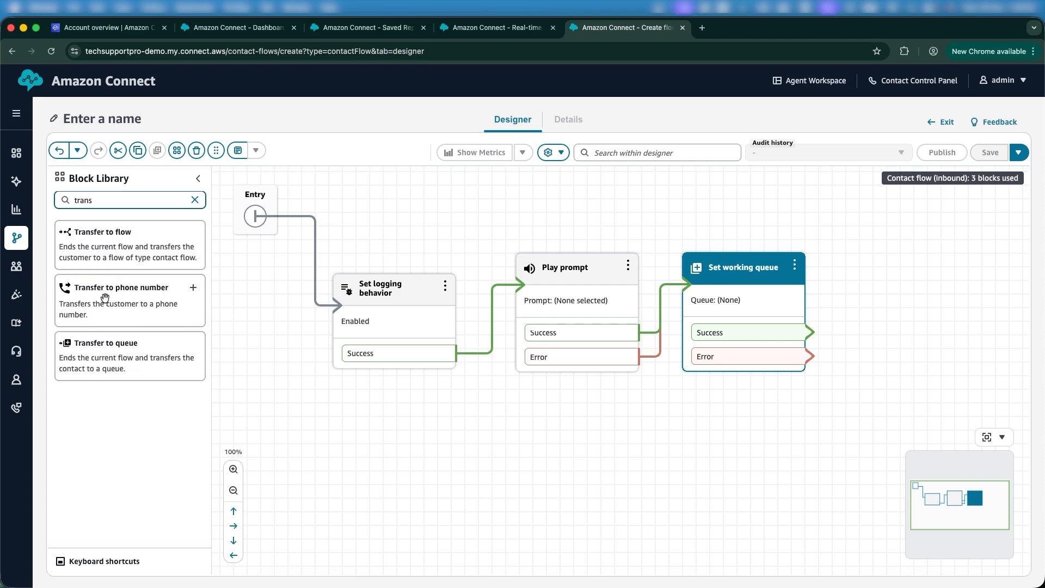
drag(89, 343, 932, 240)
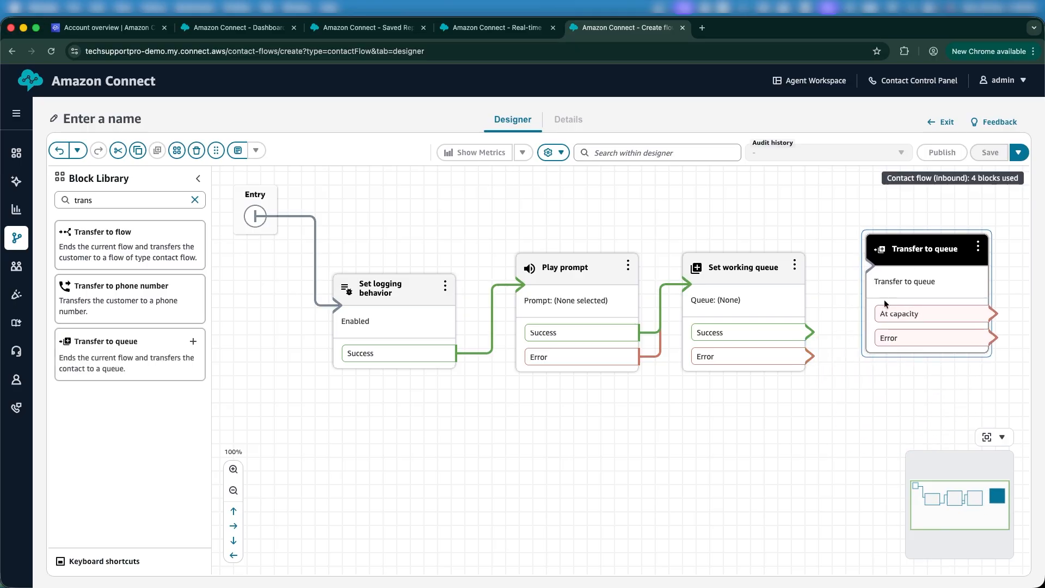
drag(815, 337, 809, 335)
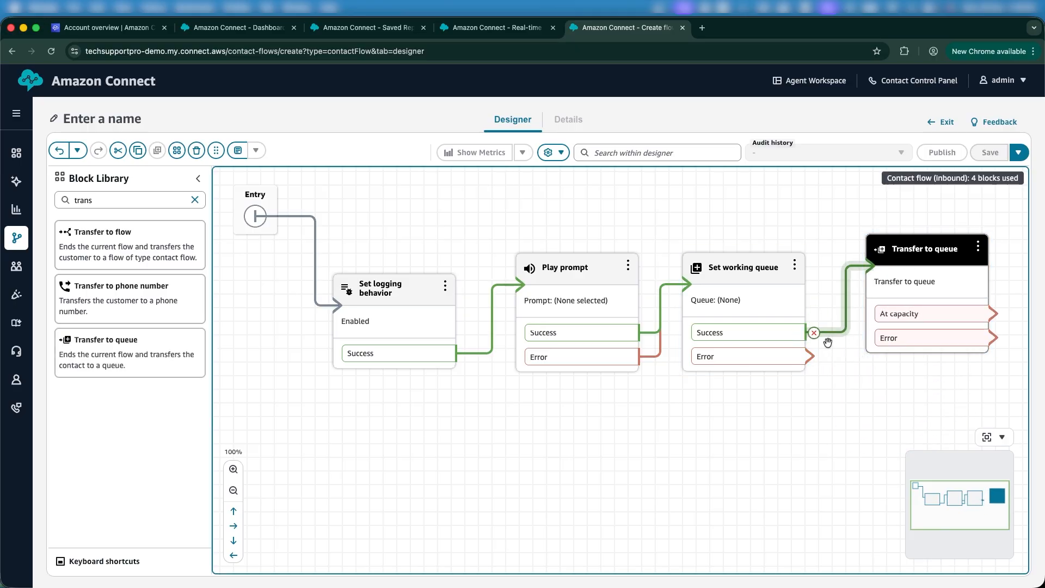
drag(812, 354, 899, 283)
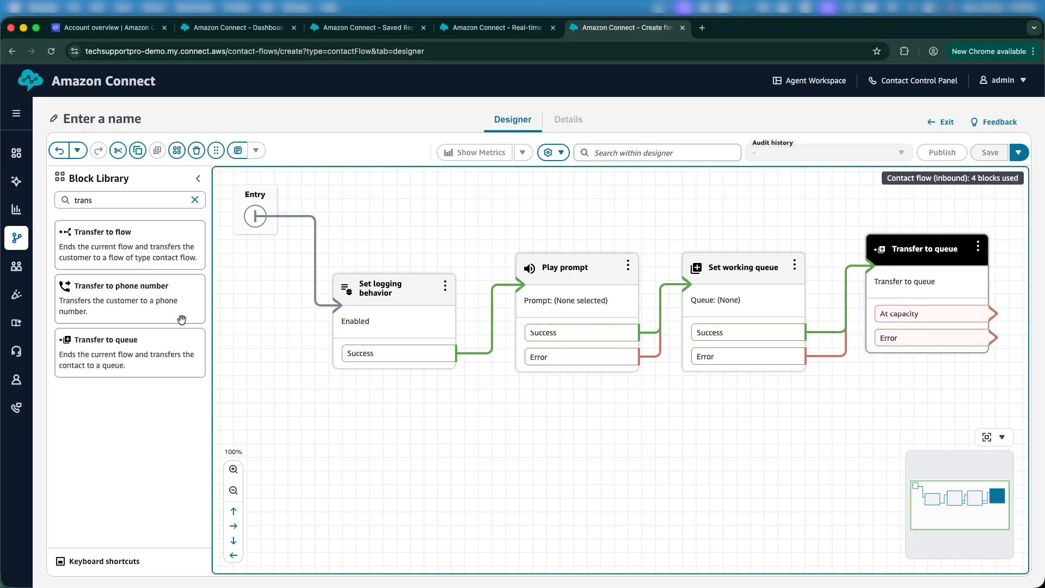
Add a Disconnect block receiving Transfer to queue's Error and At capacity outputs
double_click(77, 201)
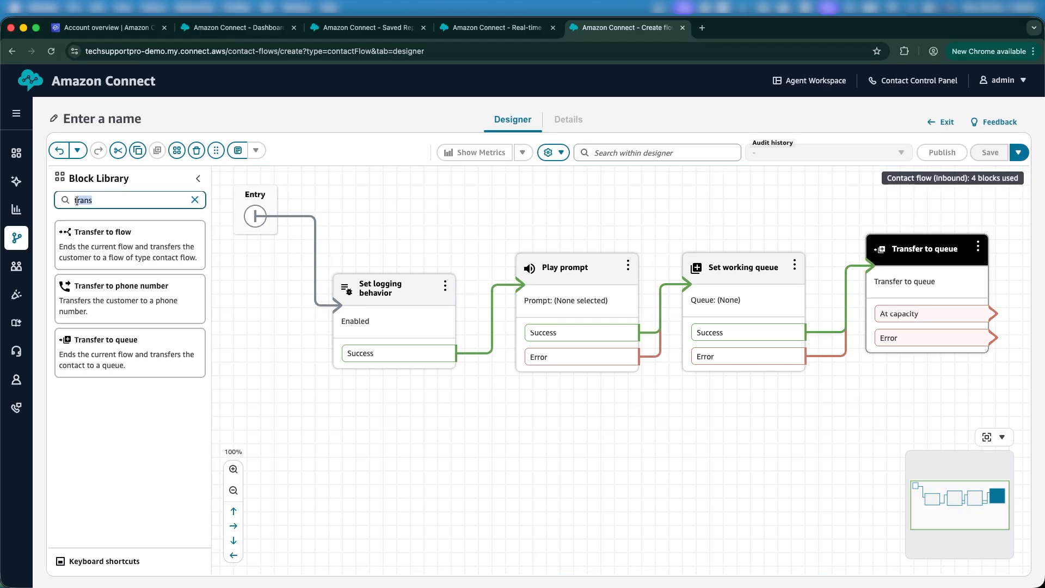
text(disco)
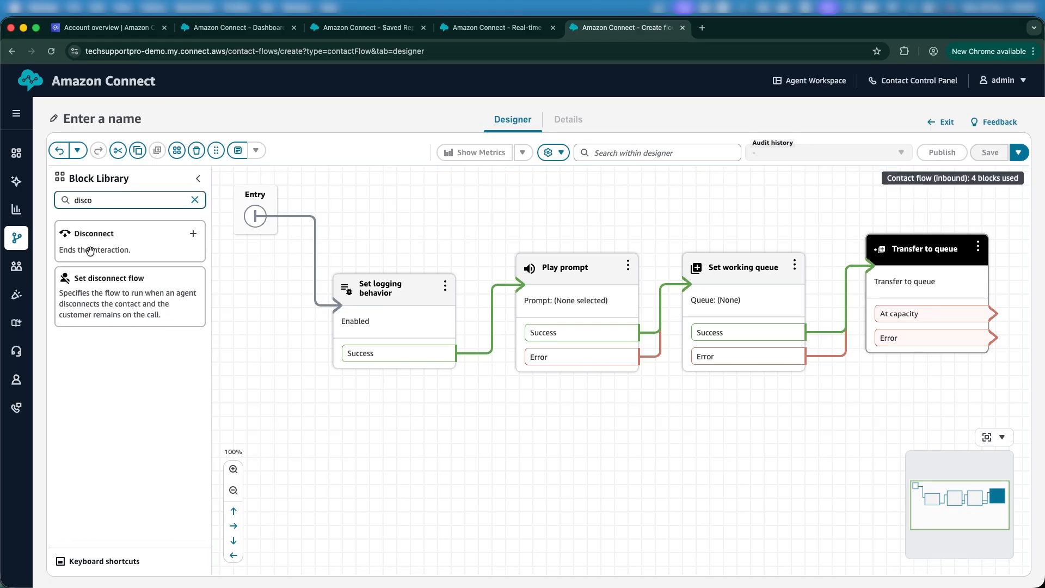
drag(90, 250, 787, 410)
drag(991, 341, 788, 454)
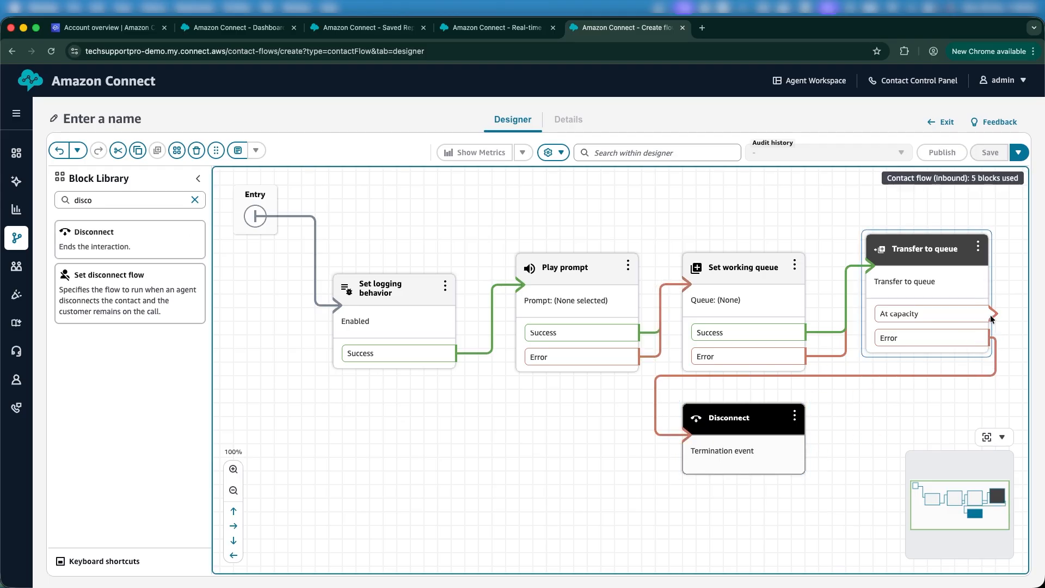
drag(991, 316, 759, 440)
Set Play prompt to text-to-speech saying 'Welcome to tech pro contact center' and save it
click(571, 270)
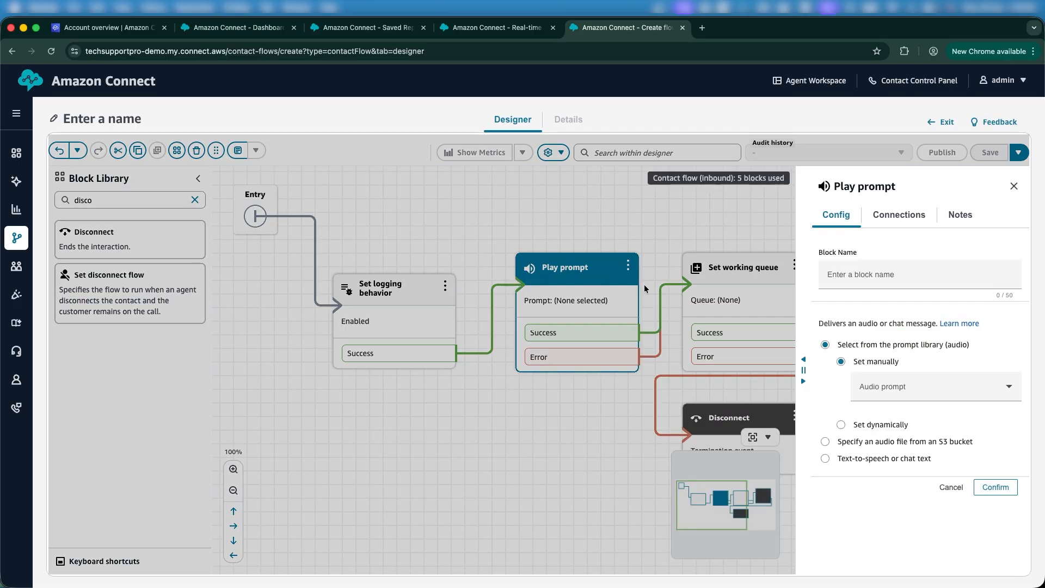
click(850, 458)
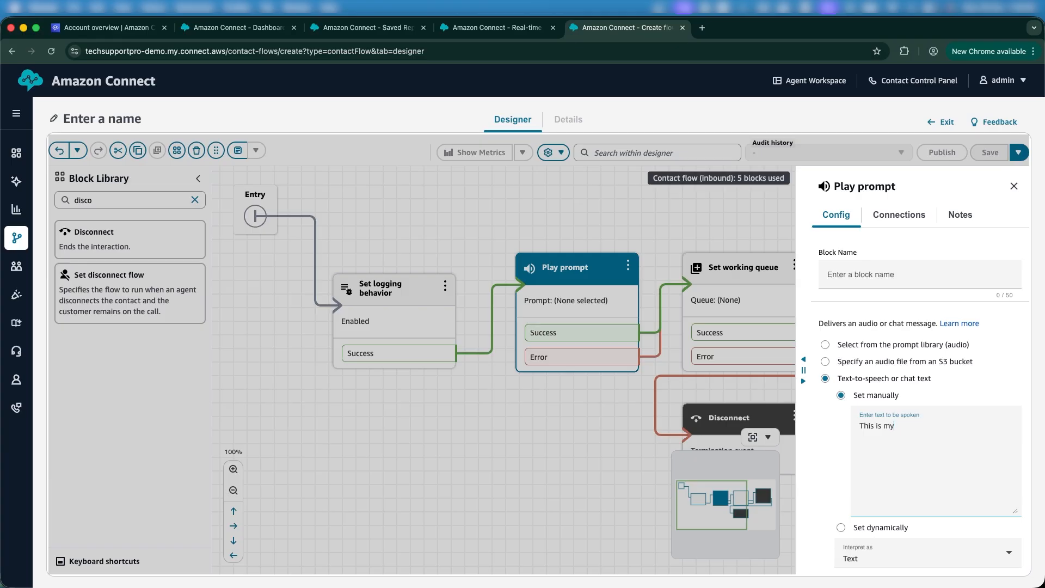
key(super+a)
text(Welcome to tech pro contact cen)
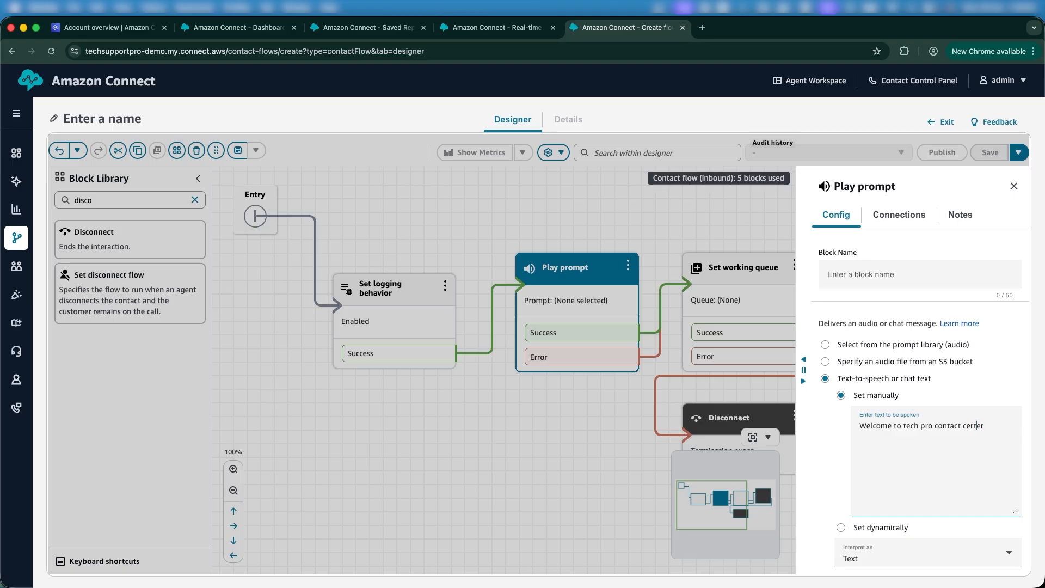
key(BackSpace)
text(n)
scroll(985, 500, down, 2)
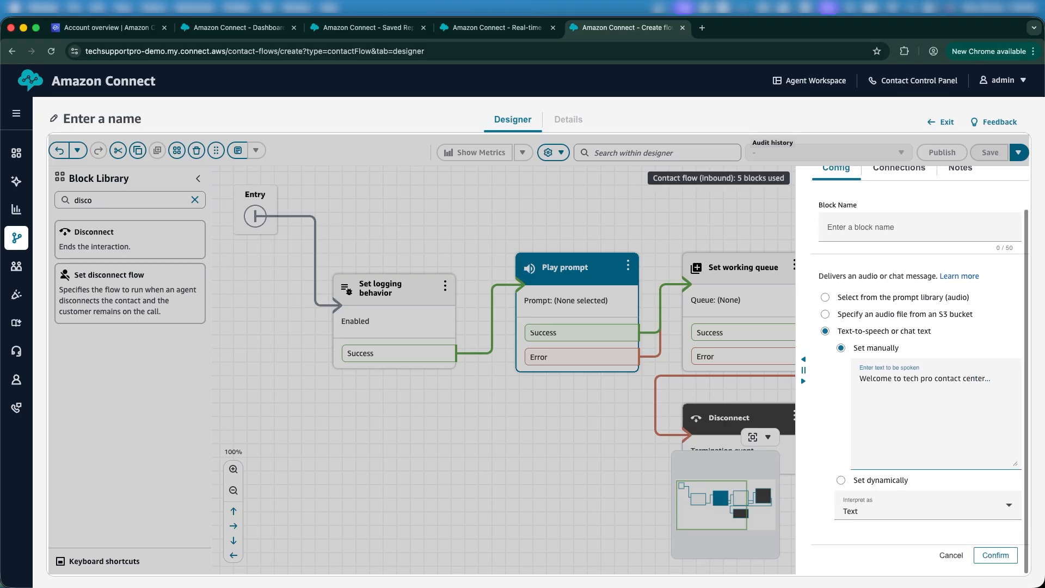
click(995, 555)
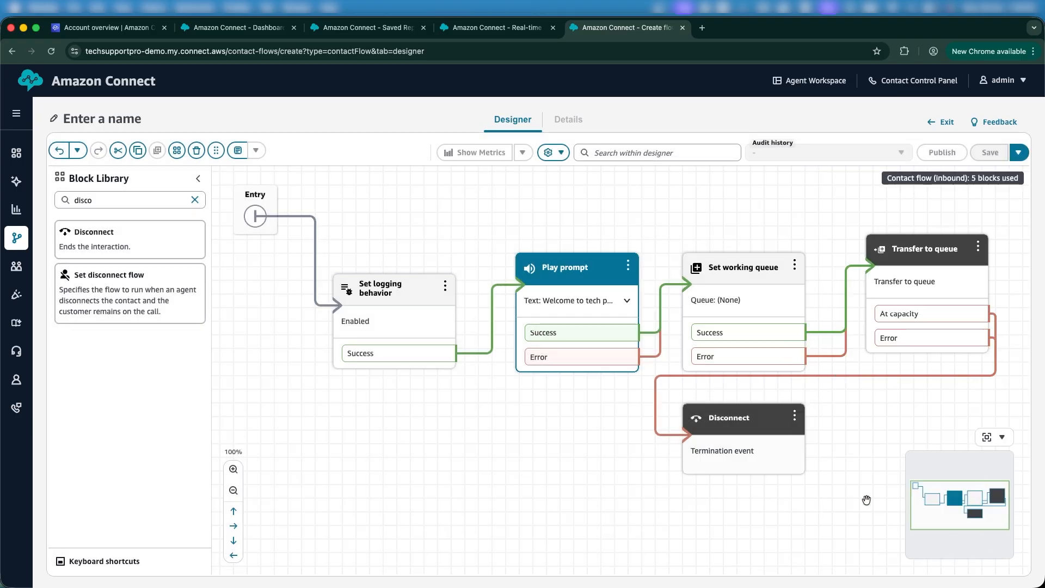
Set the Set working queue block to BasicQueue and confirm
click(766, 357)
click(743, 299)
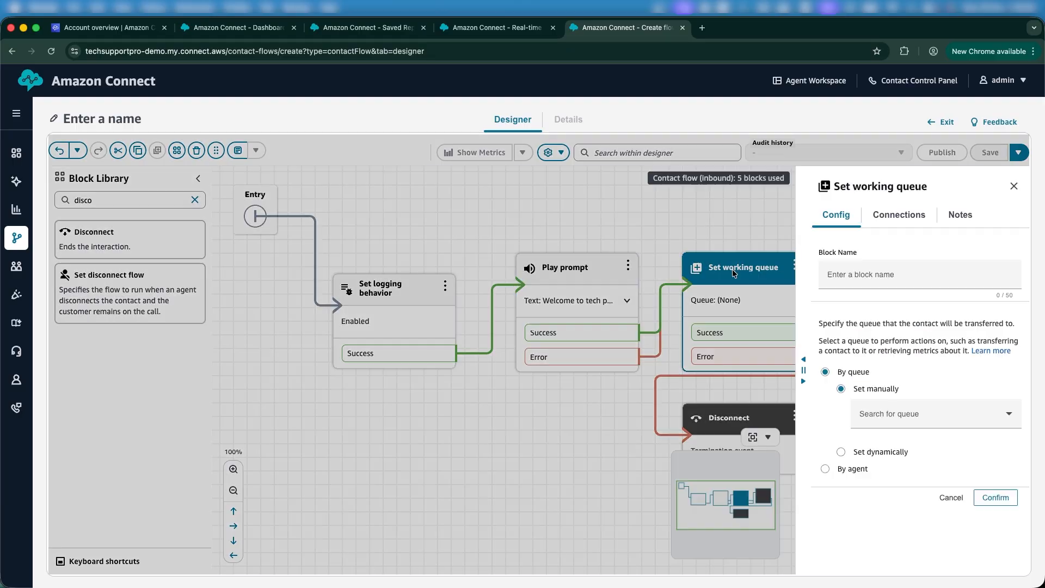
click(870, 410)
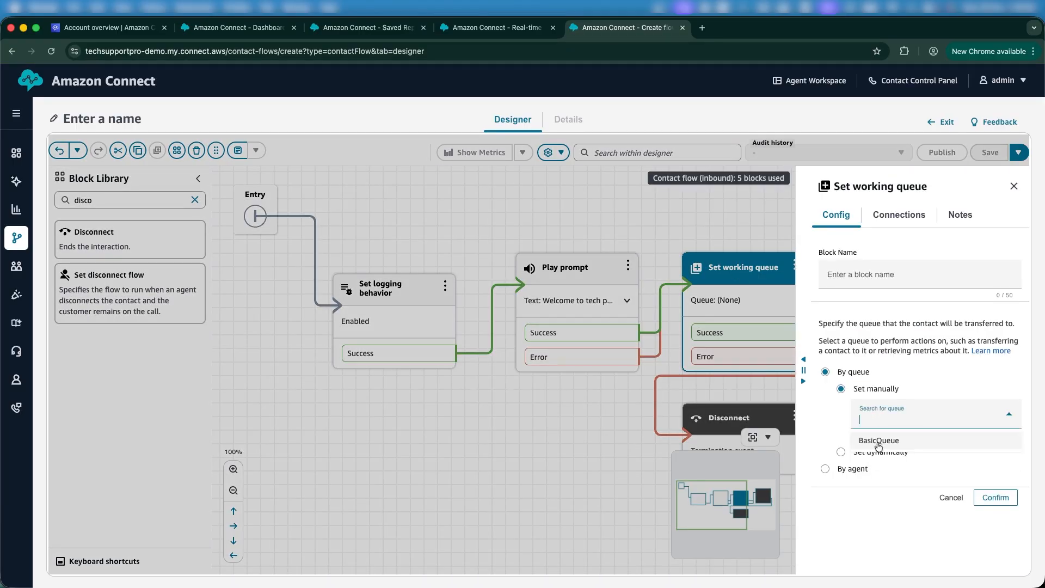
click(879, 443)
click(994, 497)
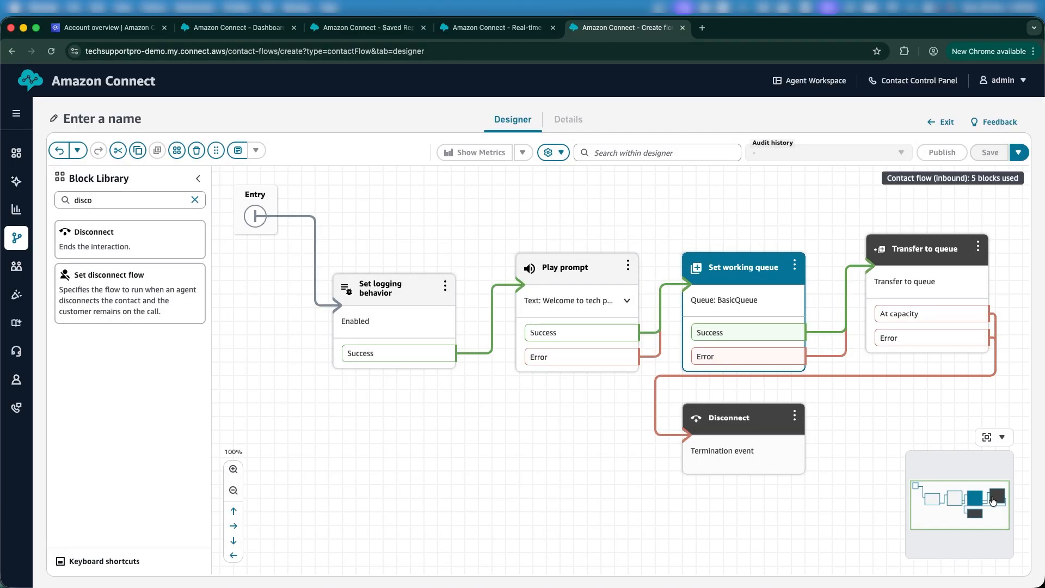
click(784, 203)
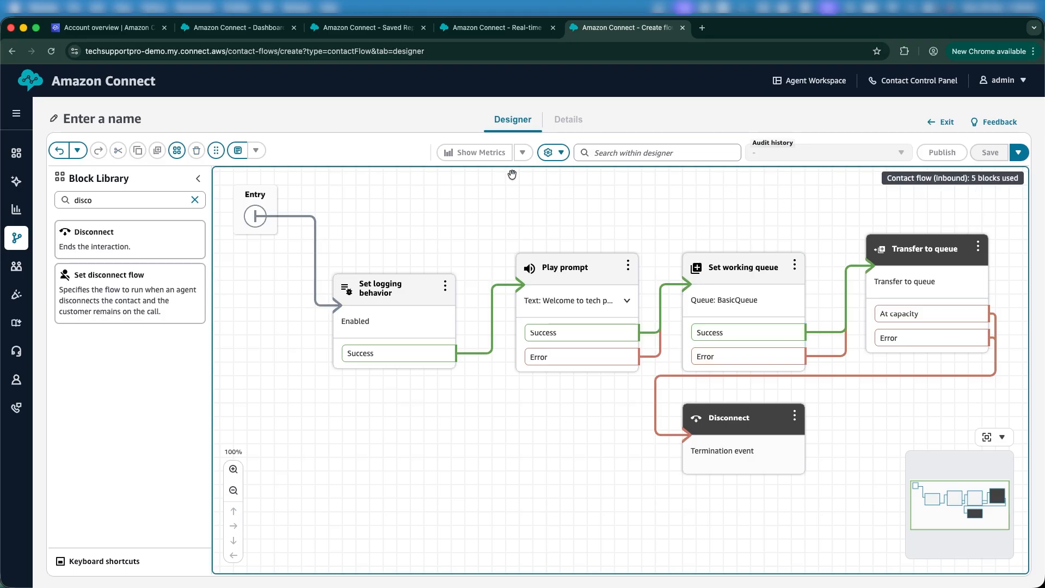
Name the flow FirstContactFlow
click(119, 117)
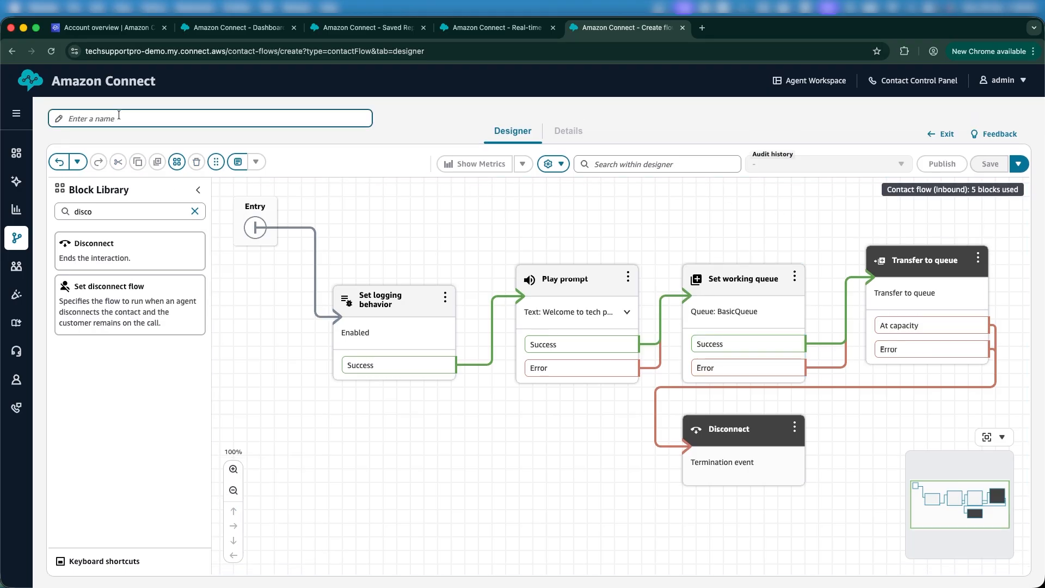
text(First)
text(ContactFlow)
click(425, 218)
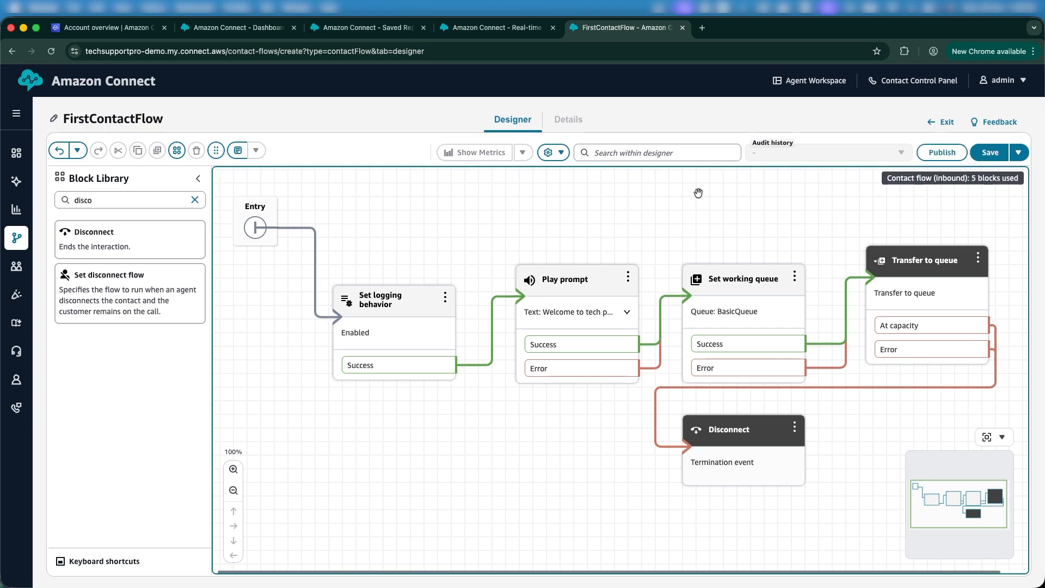
Publish FirstContactFlow and recenter the flow diagram in view
click(948, 155)
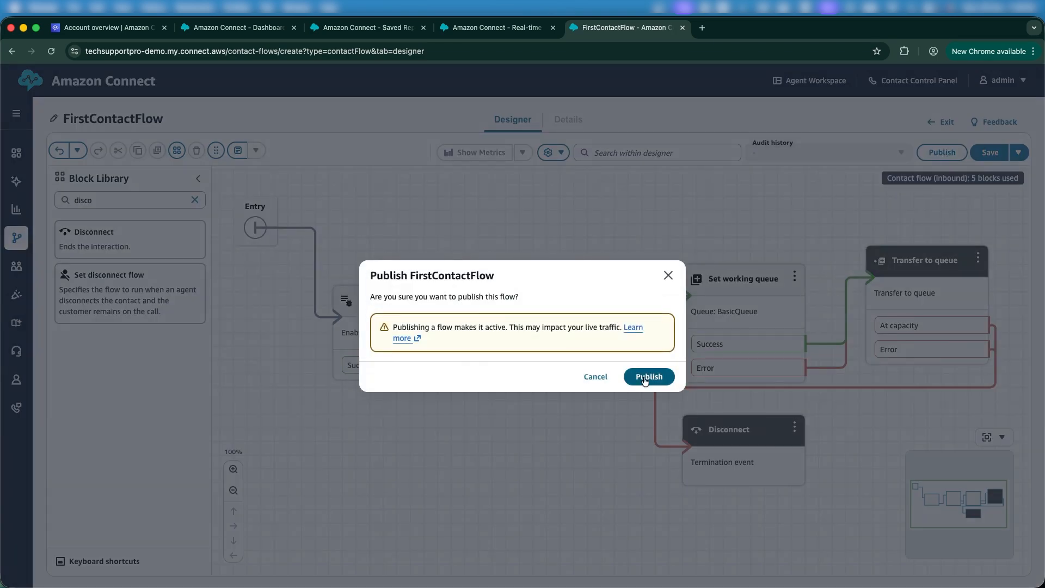
click(643, 376)
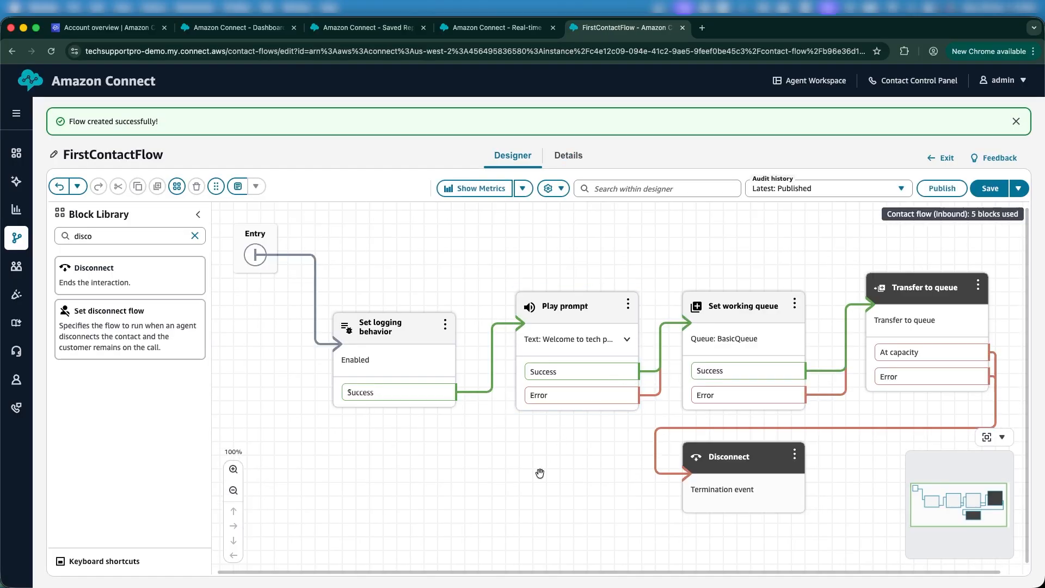
drag(540, 473, 501, 470)
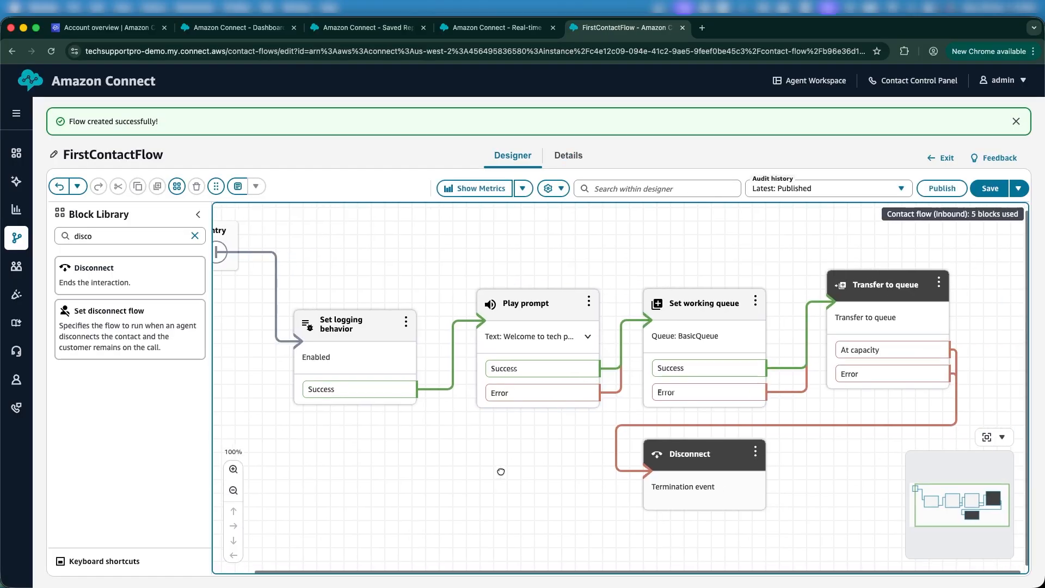
drag(384, 249, 417, 264)
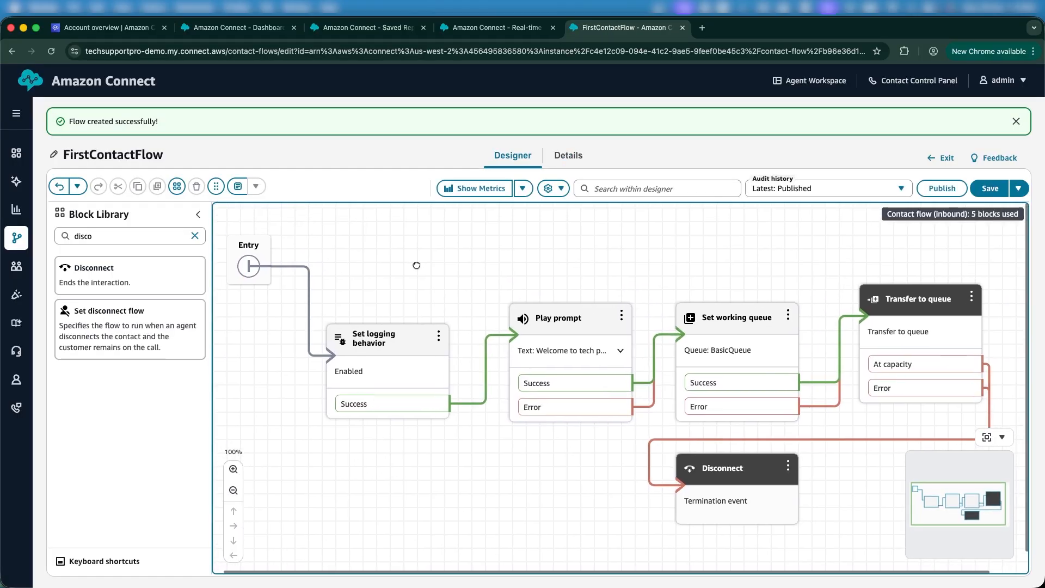
mouse_move(163, 285)
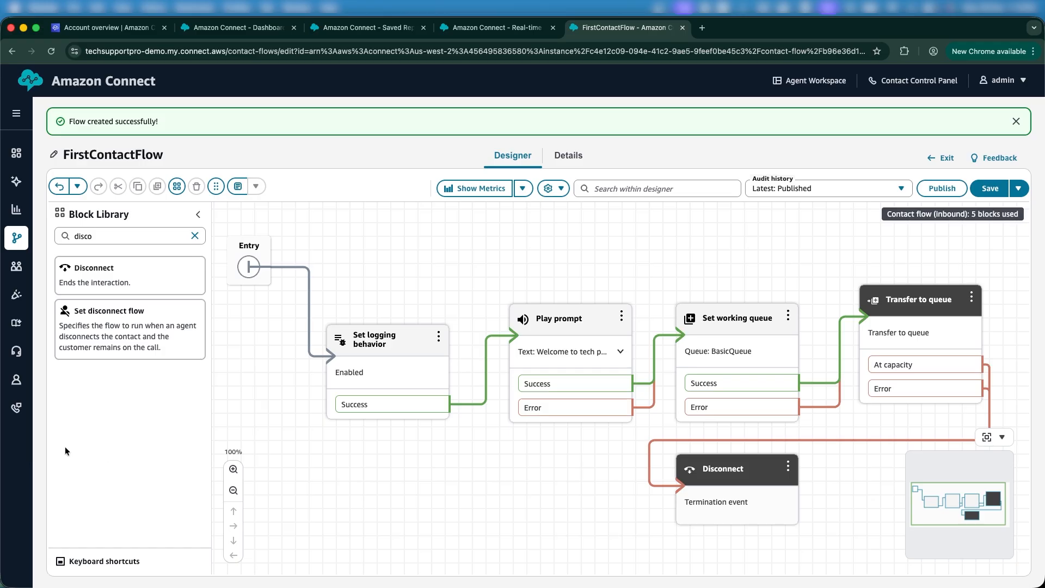
mouse_move(6, 388)
mouse_move(15, 409)
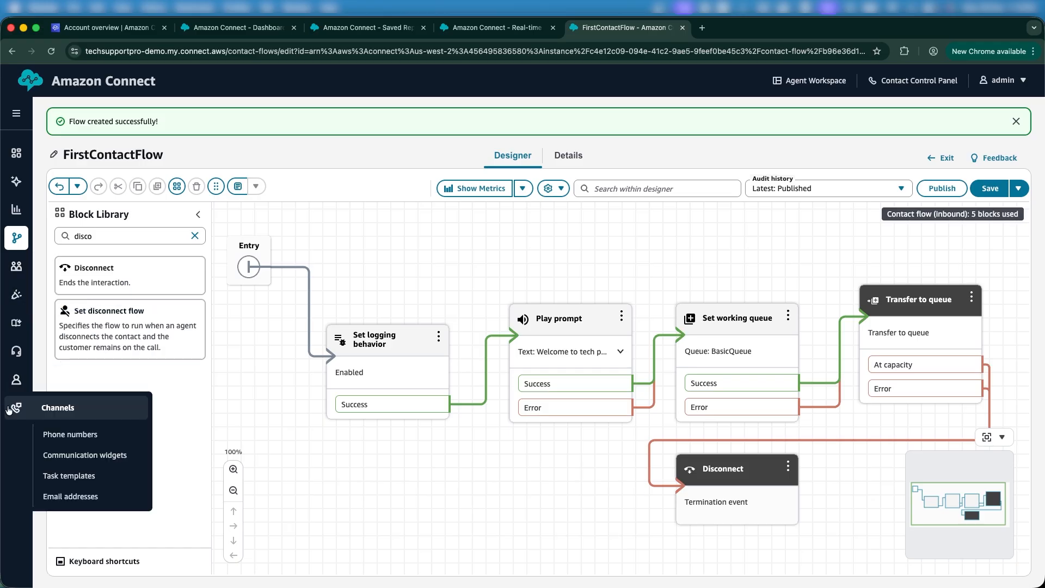
Open Channels > Phone numbers in a new tab and start claiming a number
right_click(63, 435)
click(91, 362)
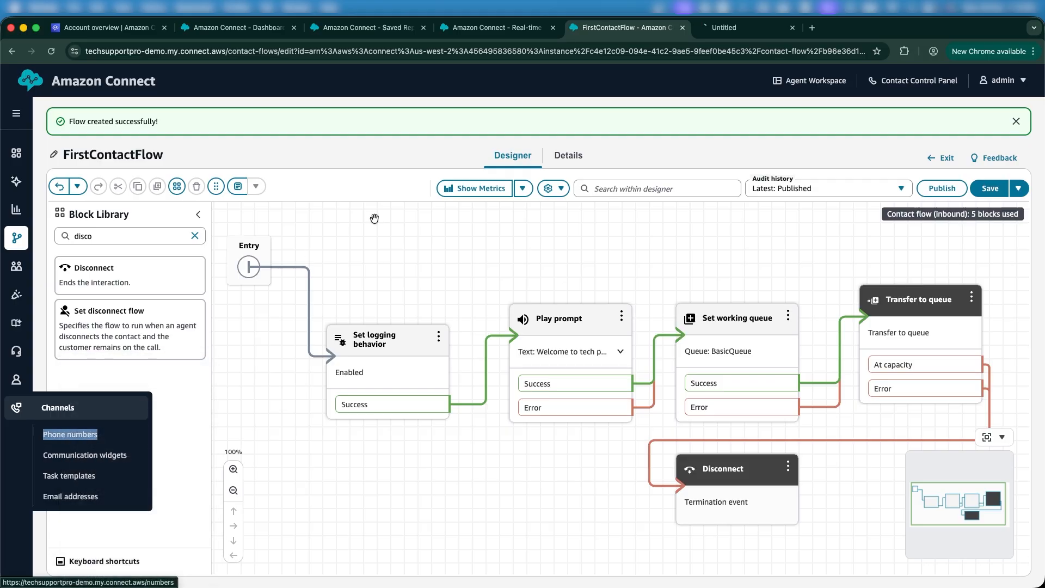
click(716, 30)
click(608, 30)
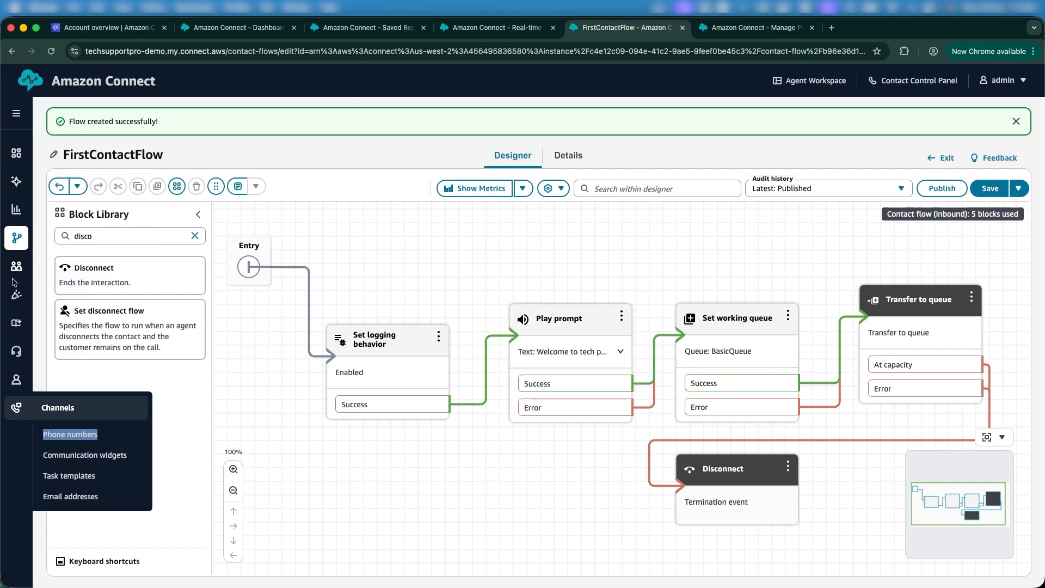
mouse_move(29, 238)
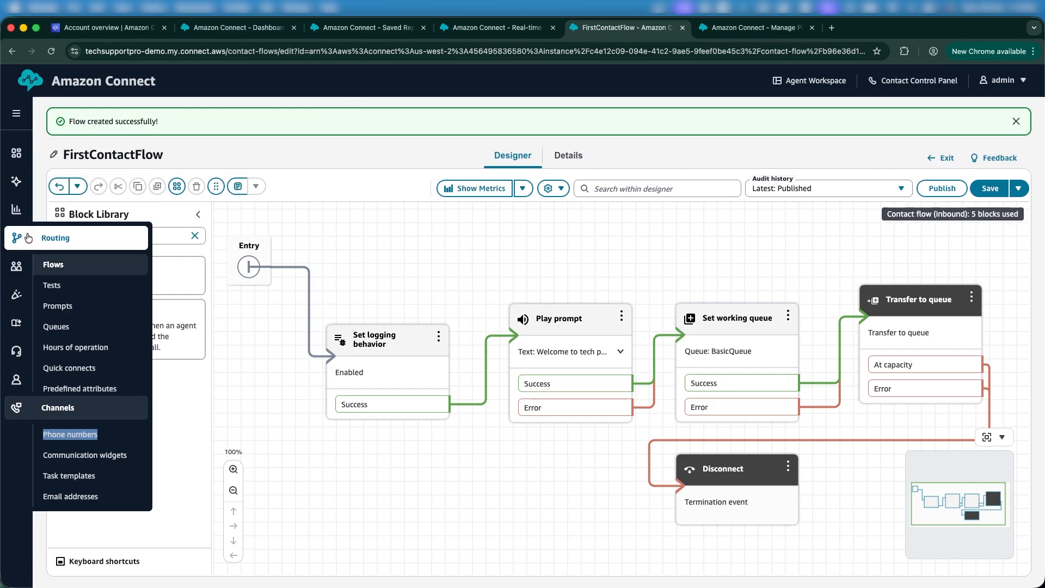
click(732, 27)
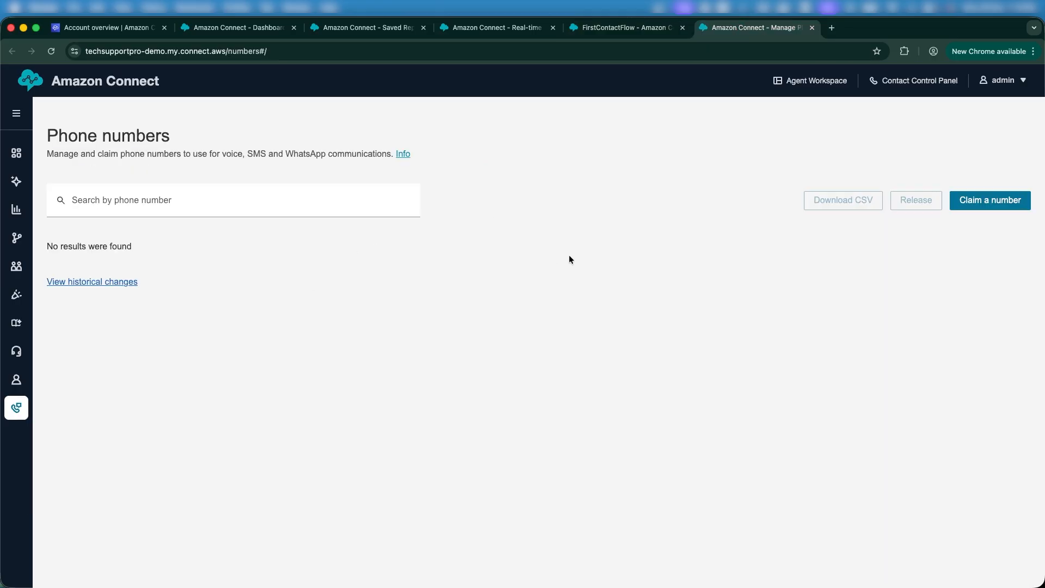
click(993, 205)
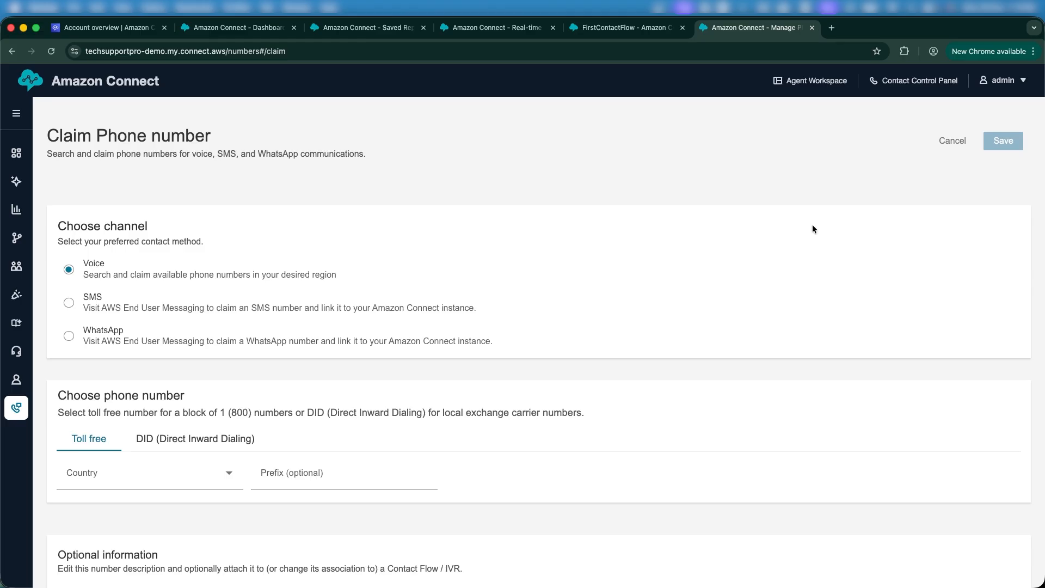
Switch the claim form to DID numbers and choose United States (+1) as the country
scroll(270, 424, down, 2)
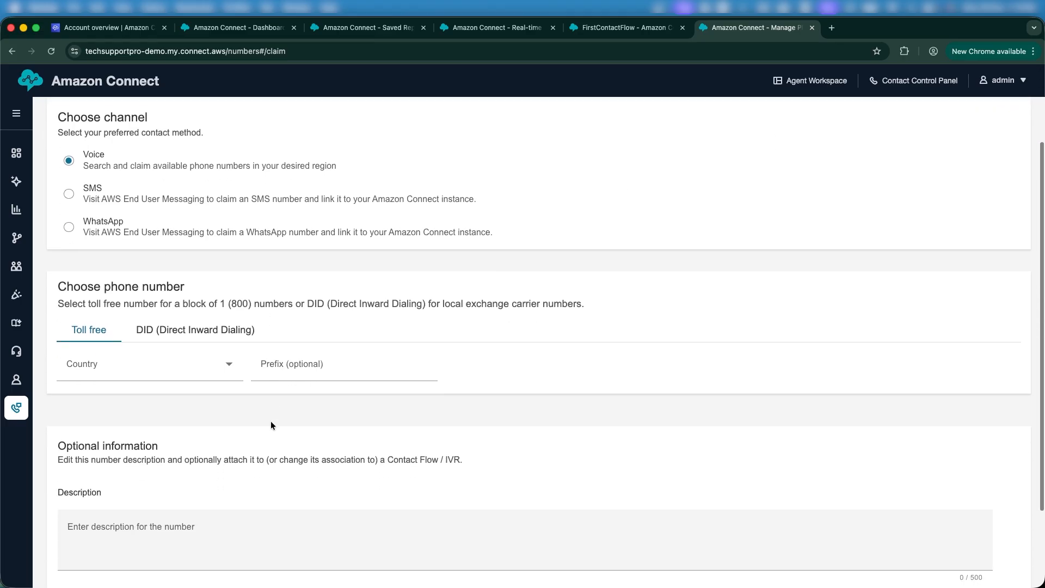
click(165, 328)
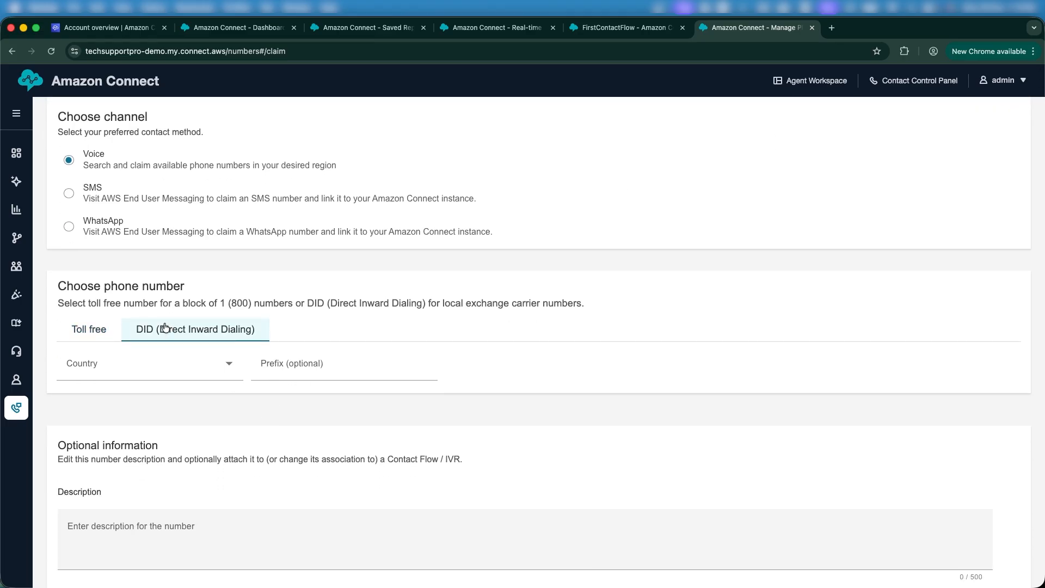
click(80, 328)
click(182, 336)
click(147, 367)
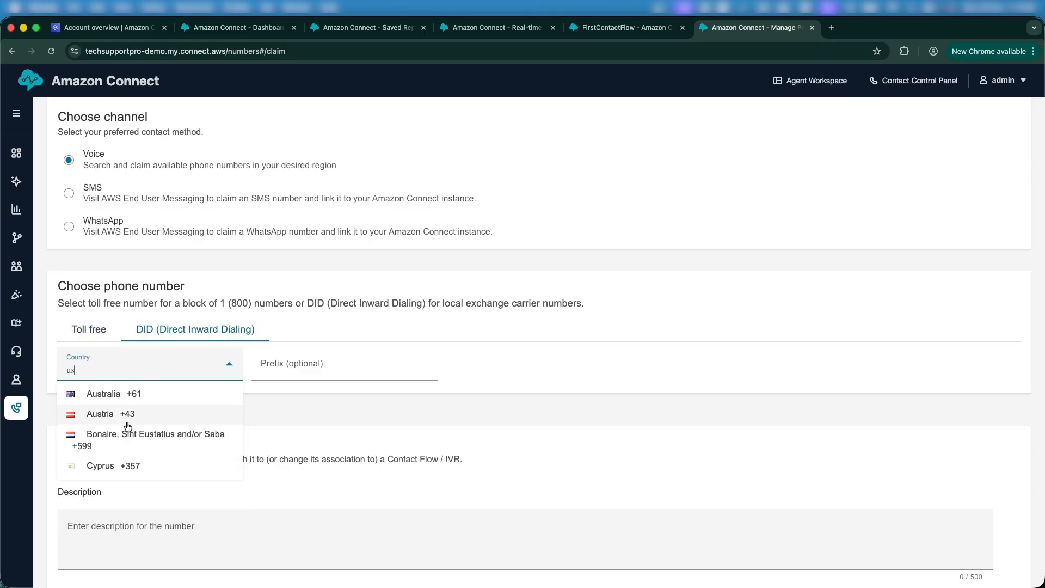
scroll(126, 445, down, 1)
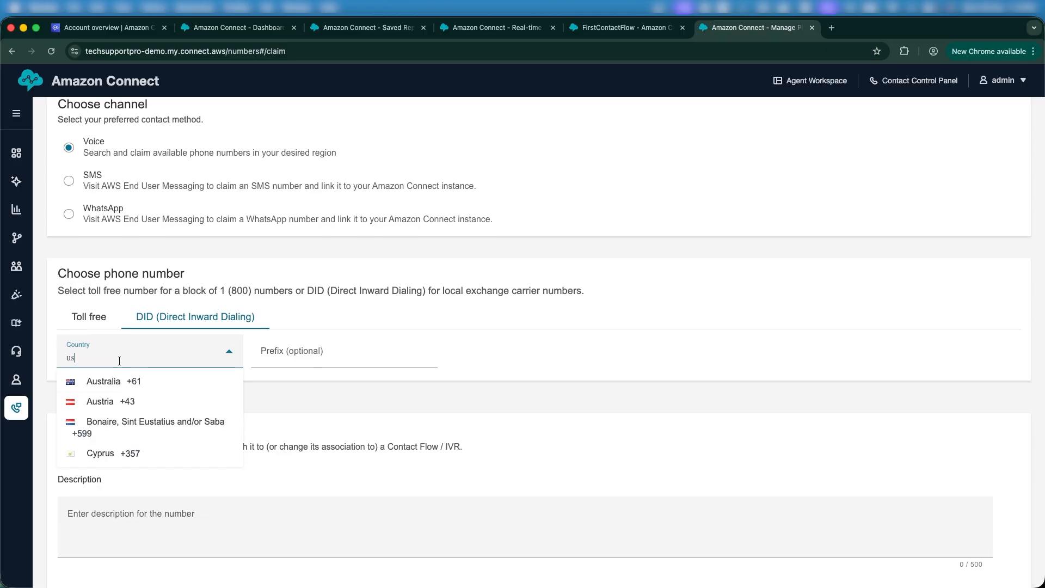
key(BackSpace)
key(BackSpace)
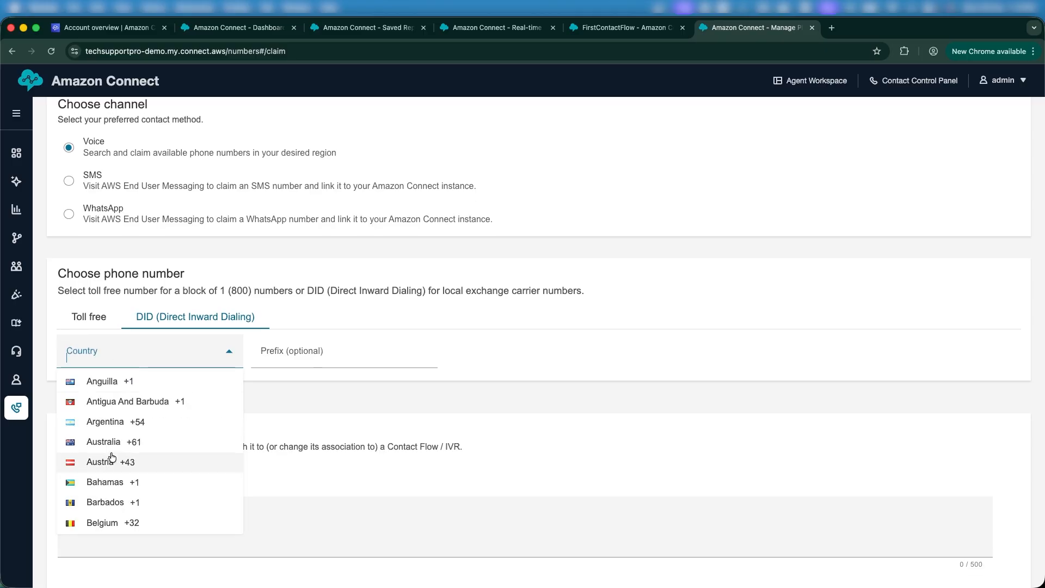
scroll(109, 457, down, 15)
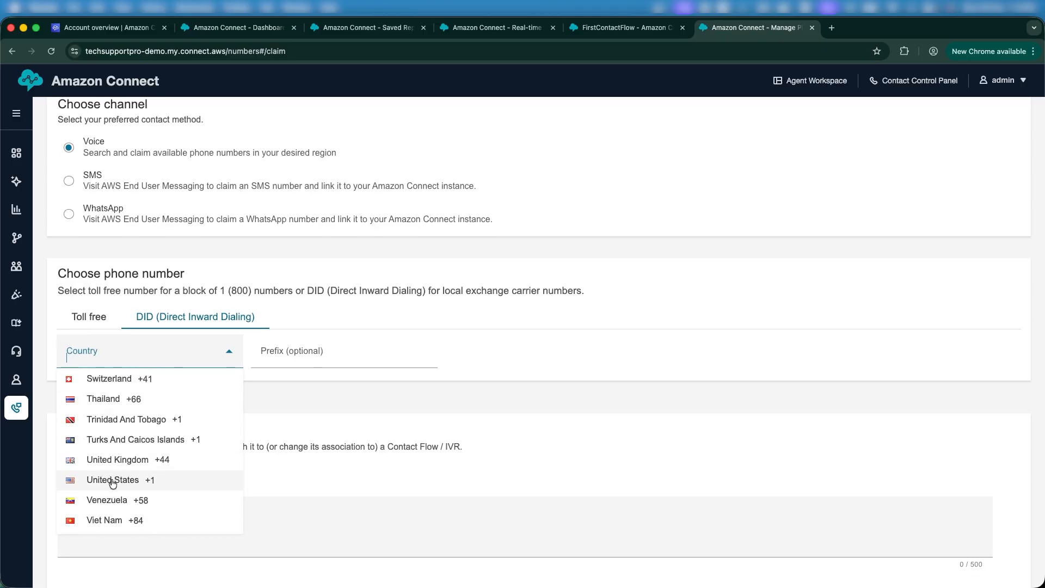
click(115, 480)
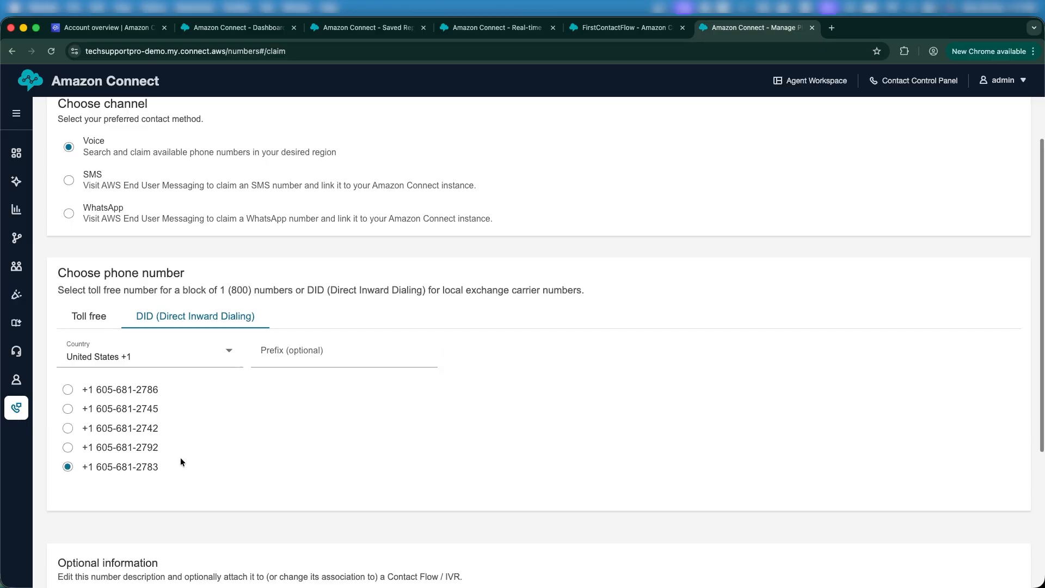
Save the claim for a listed US DID number, which fails as unavailable
scroll(181, 457, down, 5)
scroll(180, 458, up, 3)
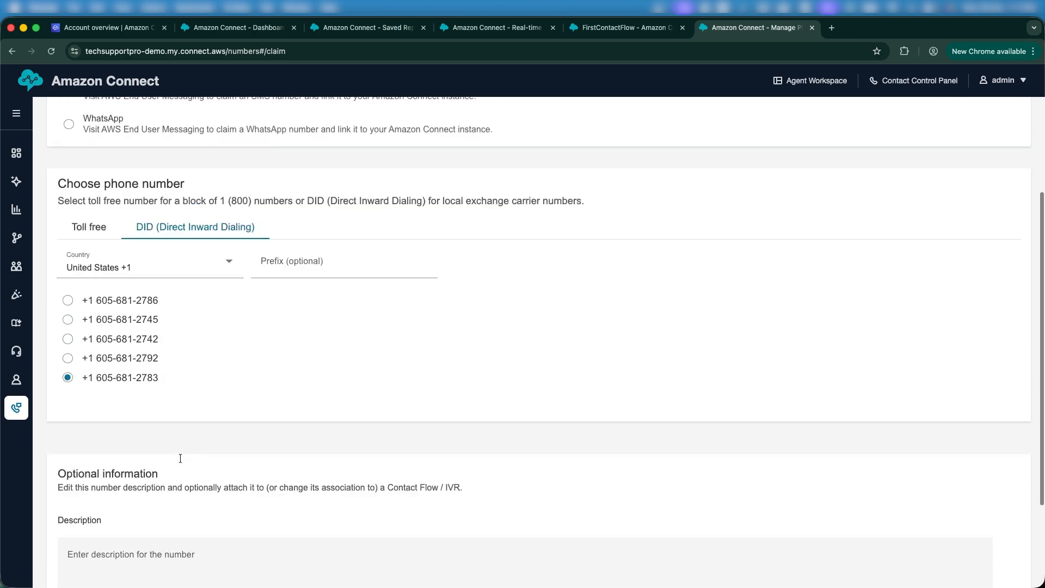
scroll(206, 359, down, 3)
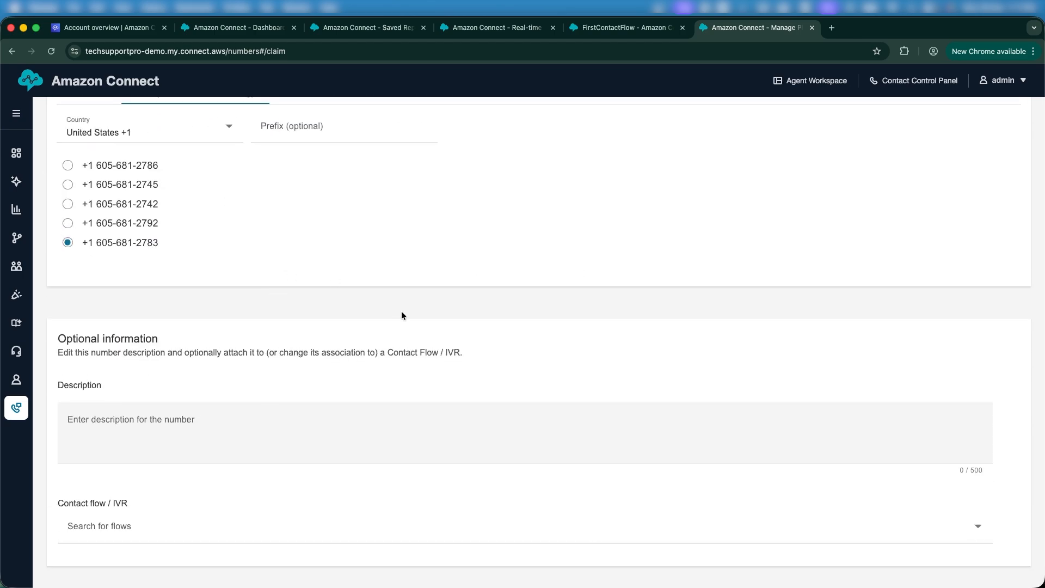
scroll(401, 311, up, 7)
scroll(665, 288, down, 4)
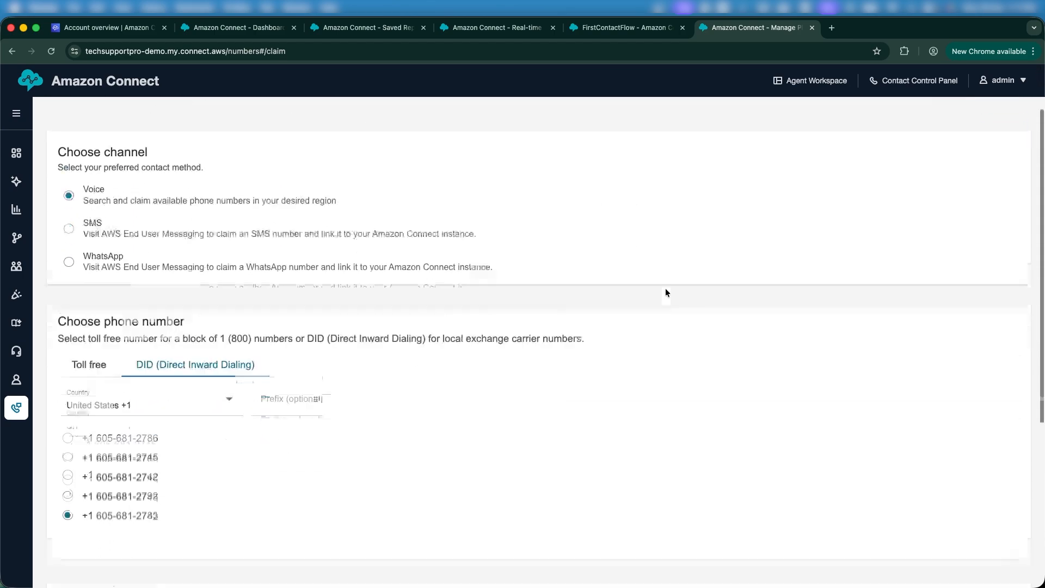
scroll(918, 231, up, 4)
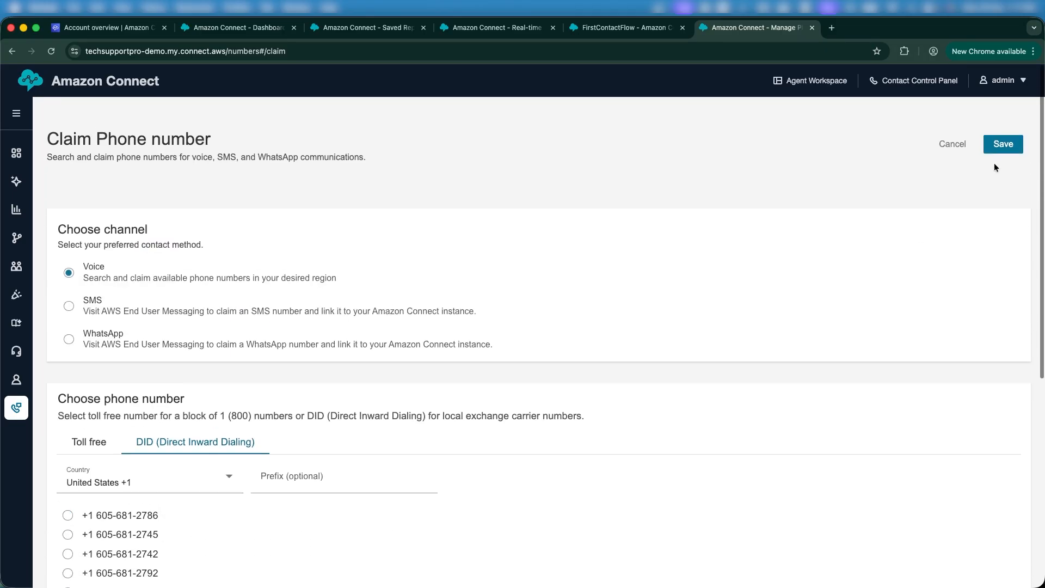
click(1002, 142)
scroll(772, 351, down, 2)
scroll(772, 351, down, 3)
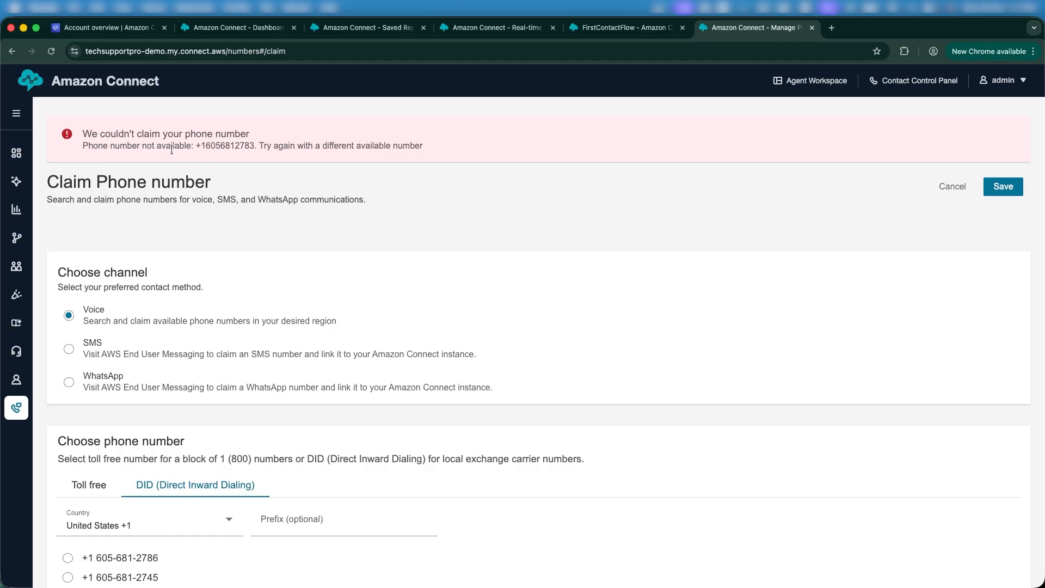
scroll(171, 150, down, 6)
Retry the claim with prefix 7, then select the claimed US number in the list
click(272, 203)
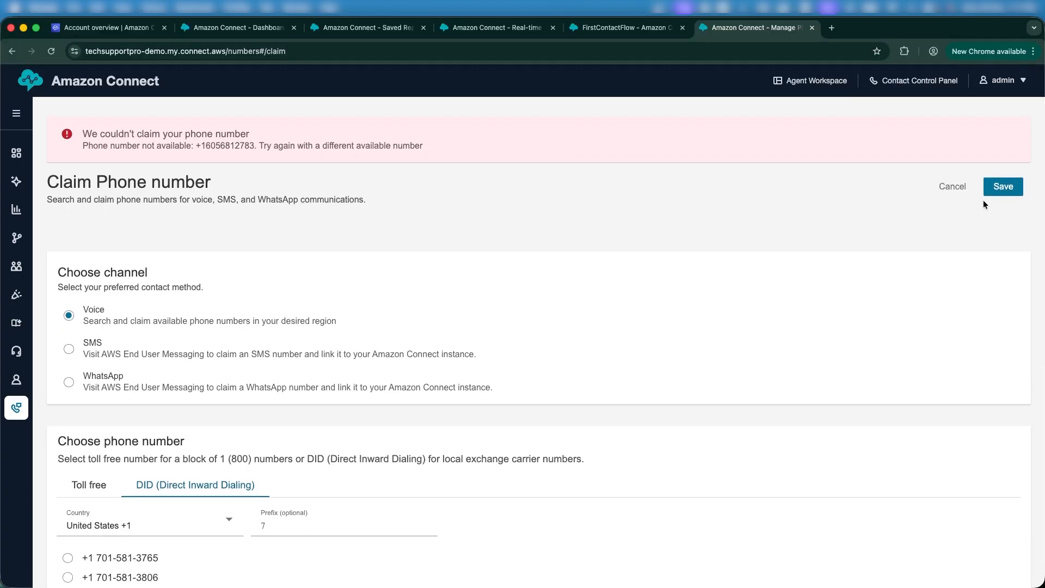
click(999, 185)
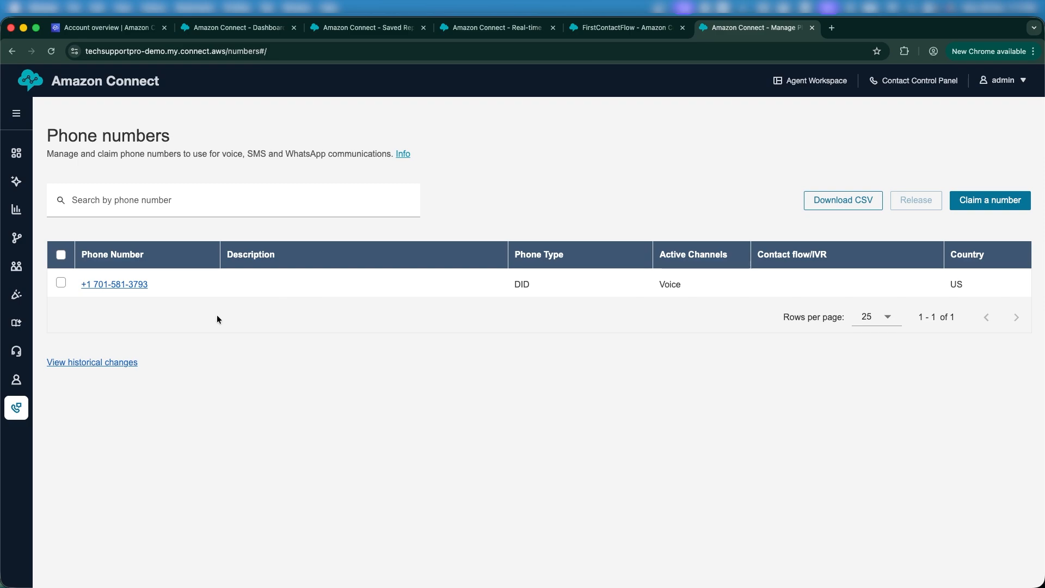
drag(159, 280, 70, 280)
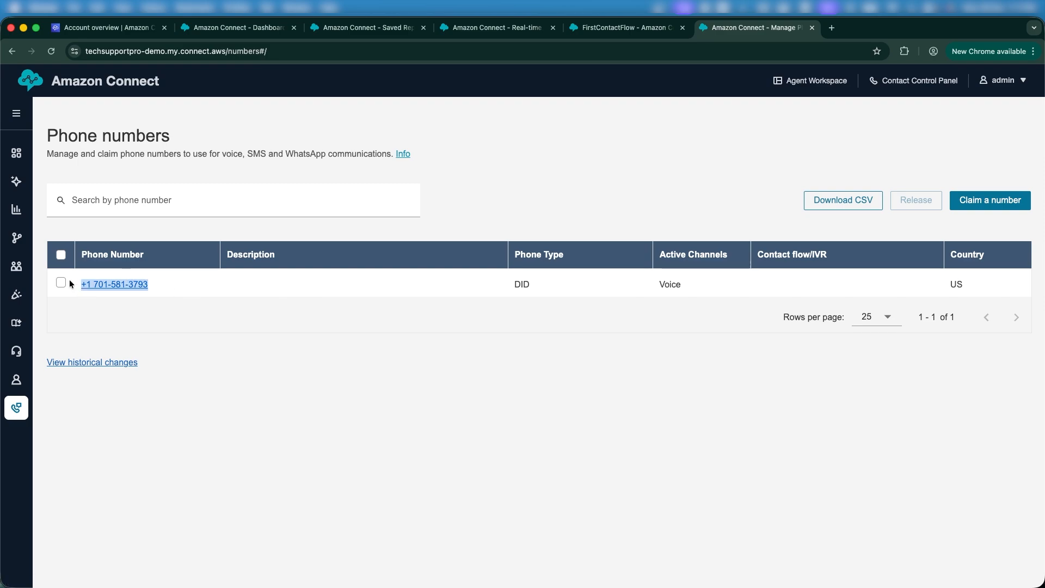
Open the number's edit page, then publish FirstContactFlow in the designer tab
click(164, 288)
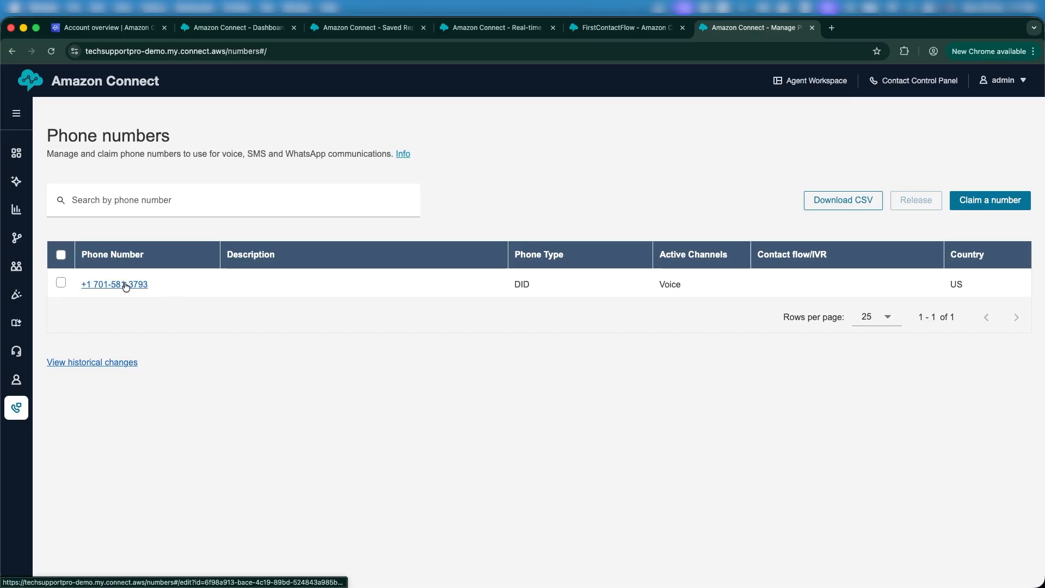
click(125, 284)
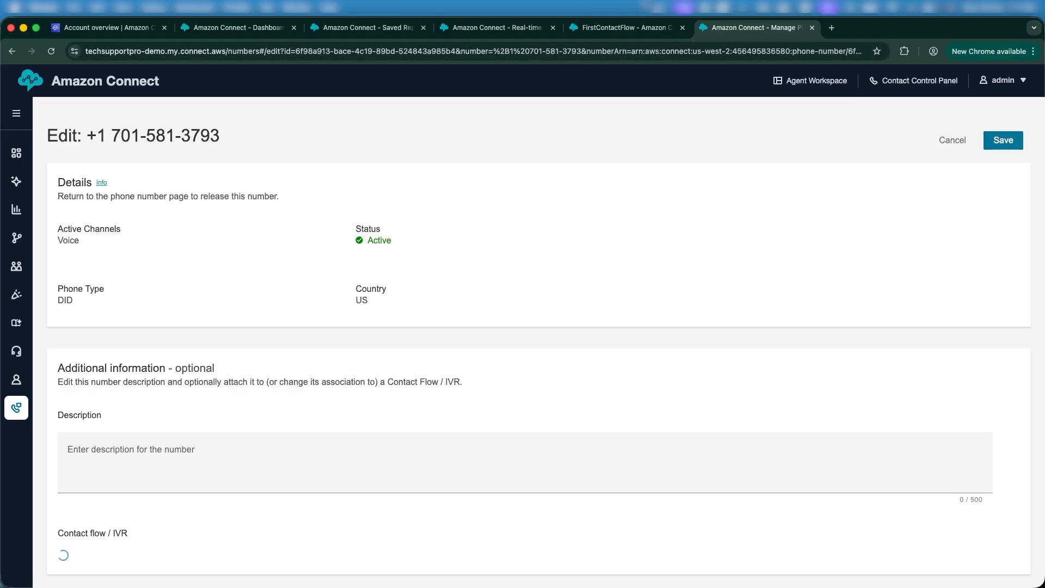
click(623, 30)
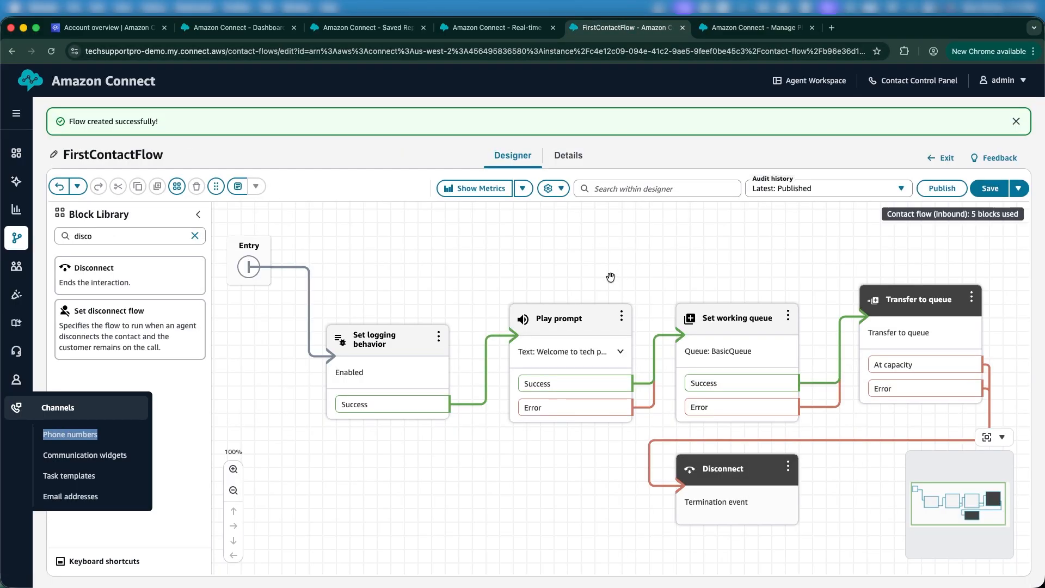
drag(610, 279, 595, 286)
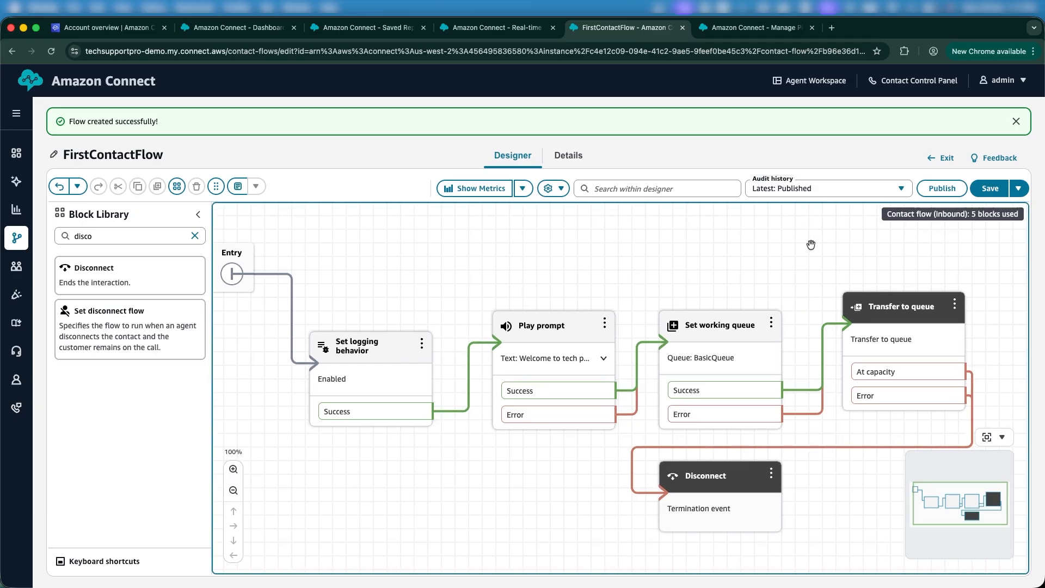
drag(783, 254, 800, 256)
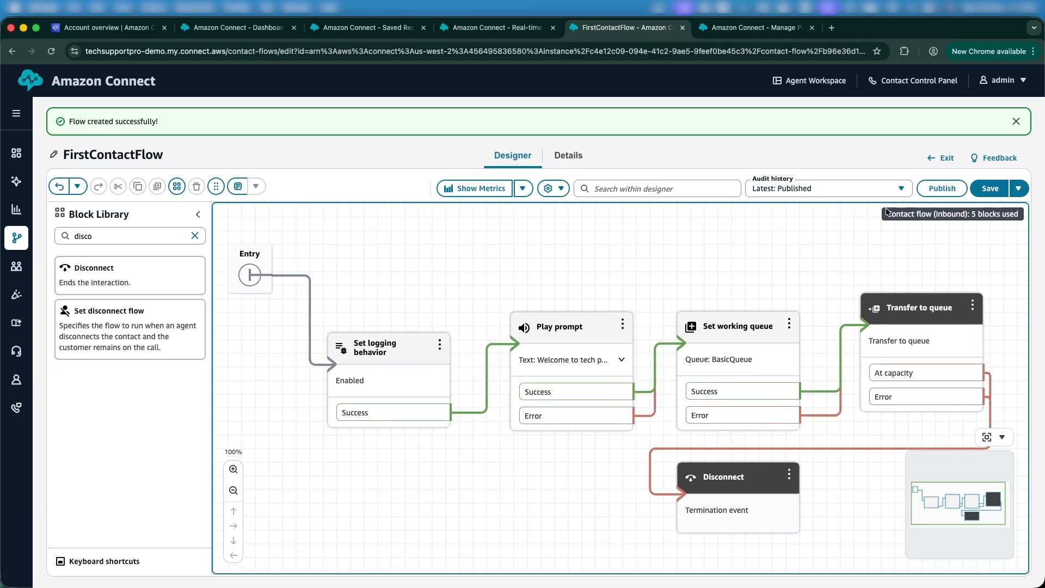
click(930, 189)
click(660, 375)
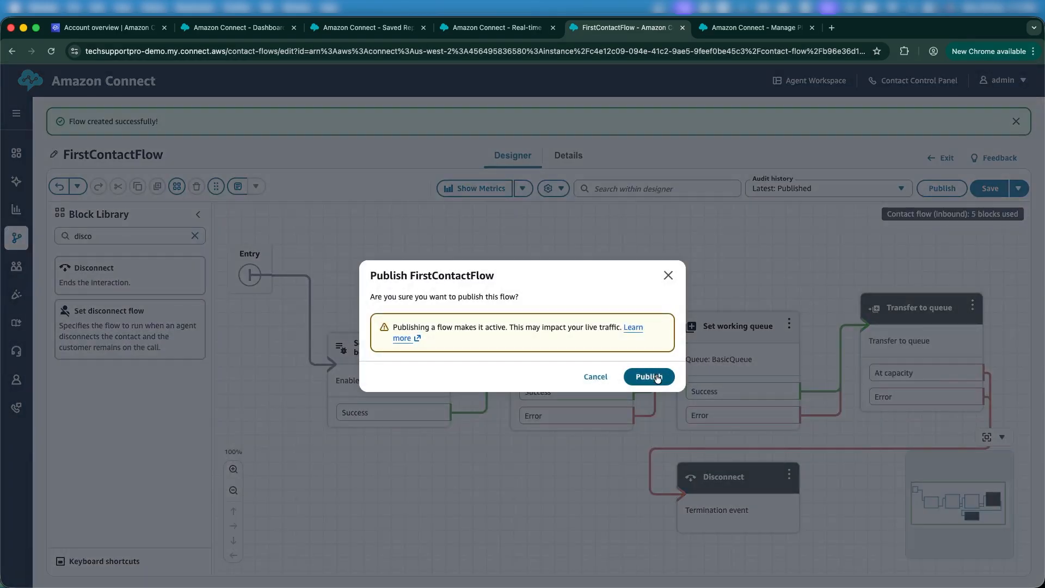
Choose FirstContactFlow as the phone number's contact flow and save
click(750, 28)
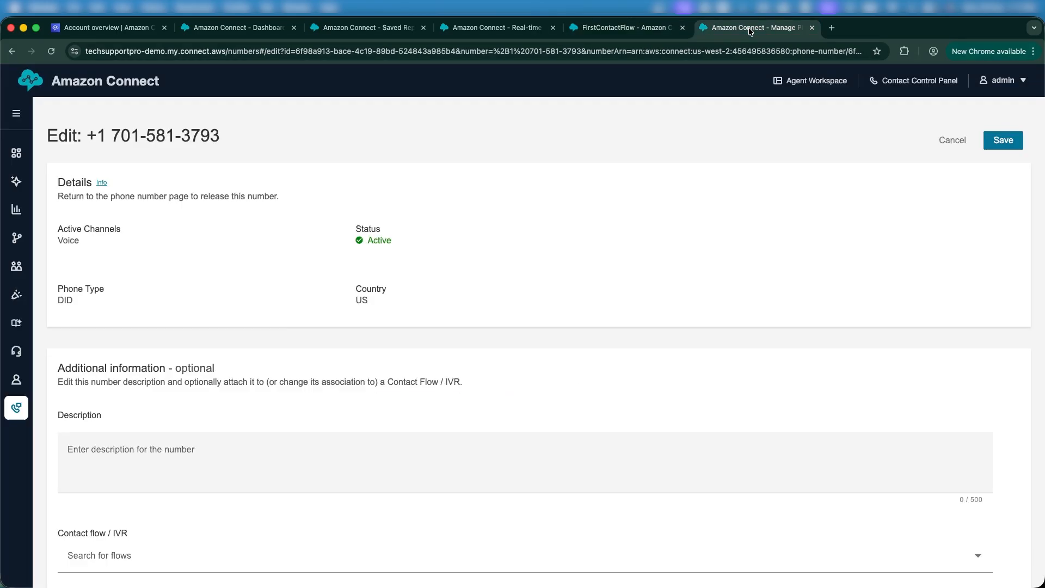
scroll(533, 292, down, 1)
click(229, 531)
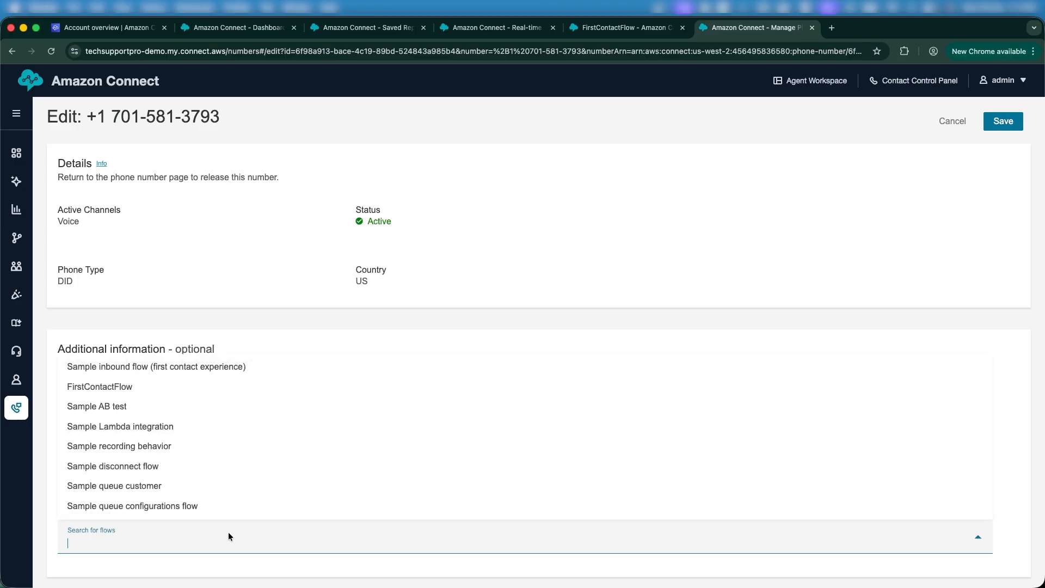
click(125, 387)
scroll(296, 440, down, 1)
scroll(296, 440, up, 1)
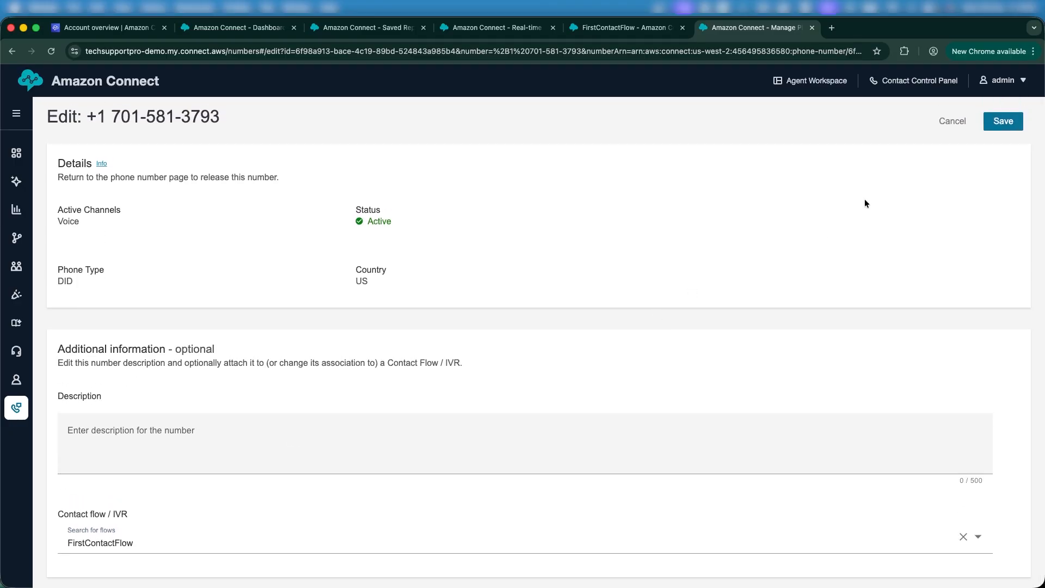
click(1004, 121)
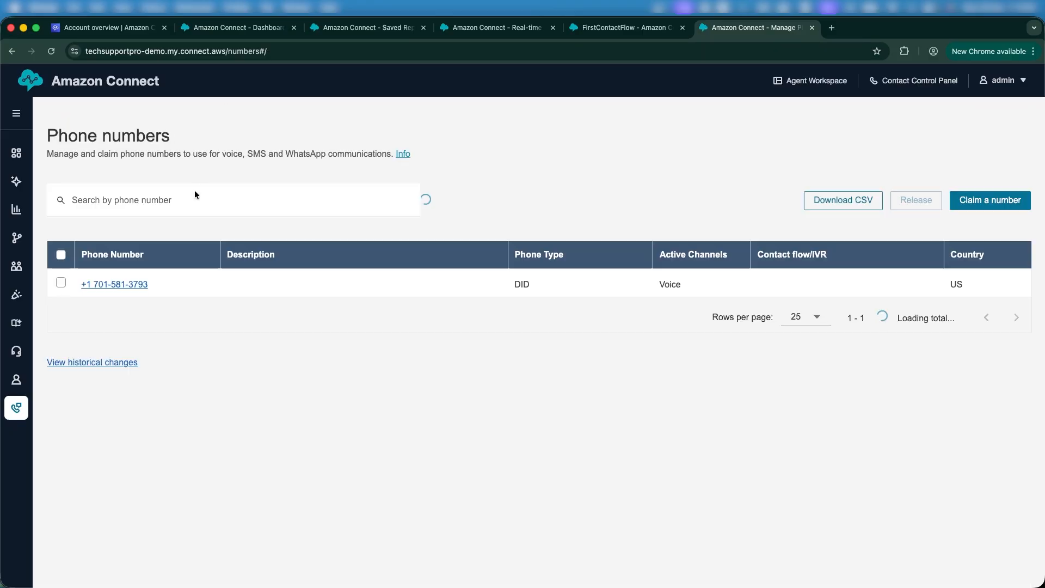
Confirm the phone number's Contact flow/IVR shows FirstContactFlow, then bring Agent Workspace up in its own window
triple_click(152, 280)
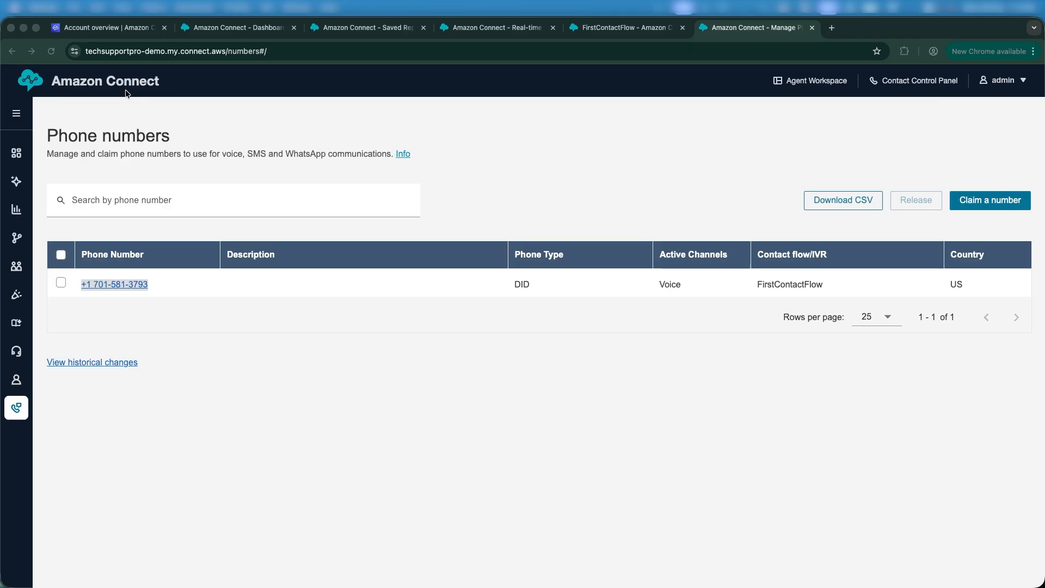
click(541, 167)
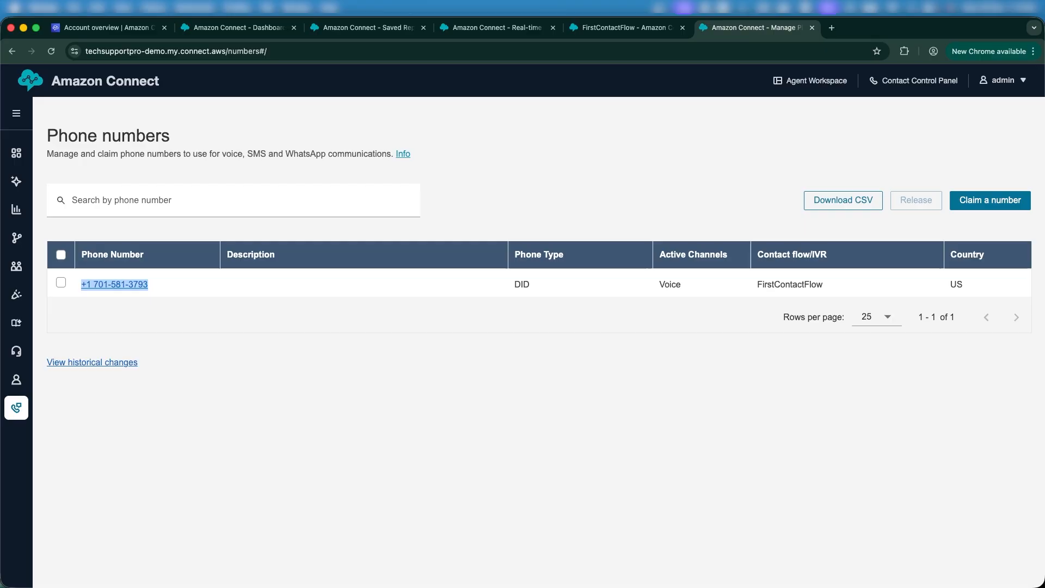
click(636, 180)
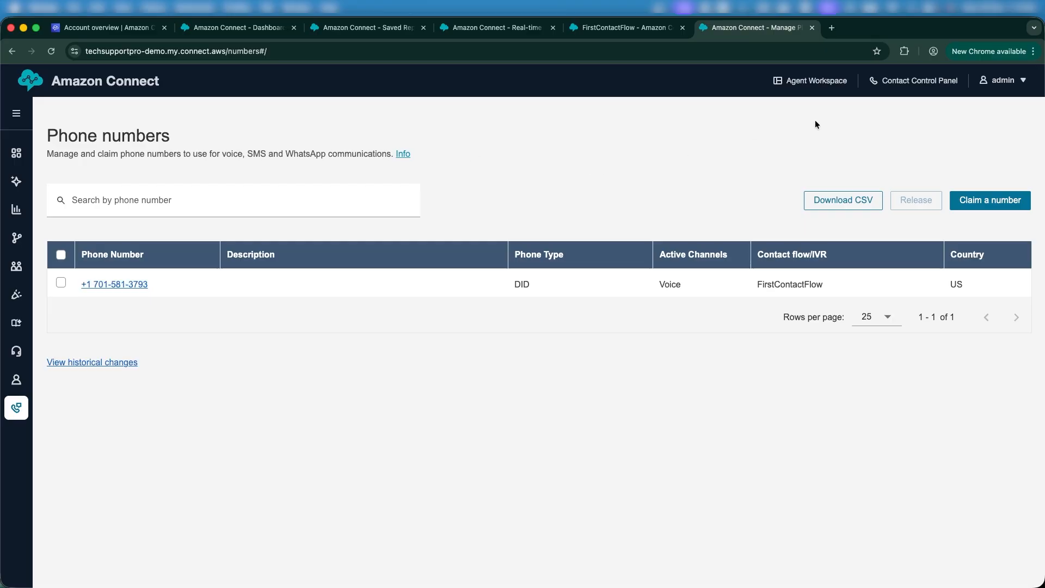
click(812, 82)
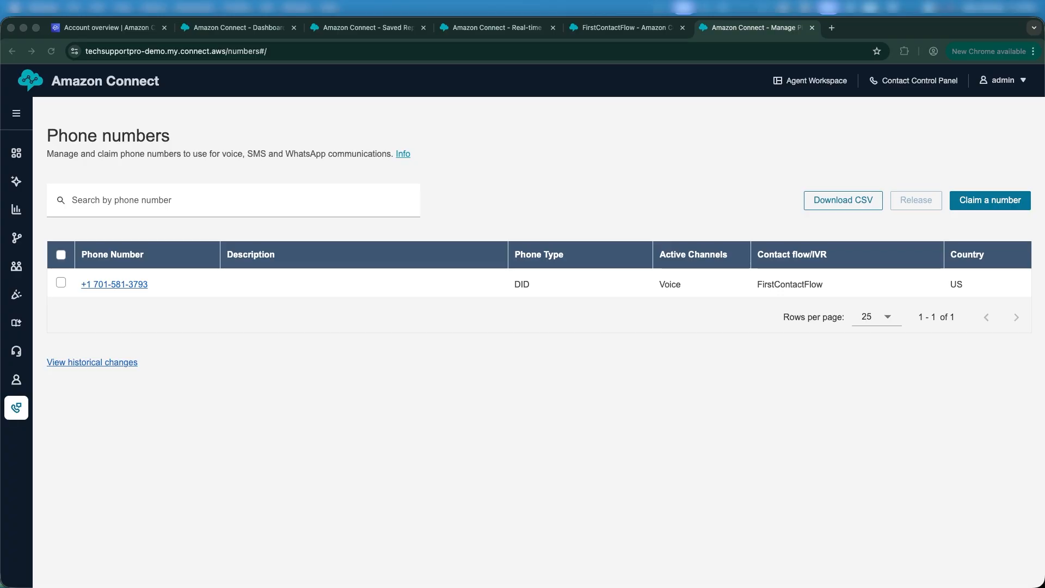
drag(0, 87, 622, 84)
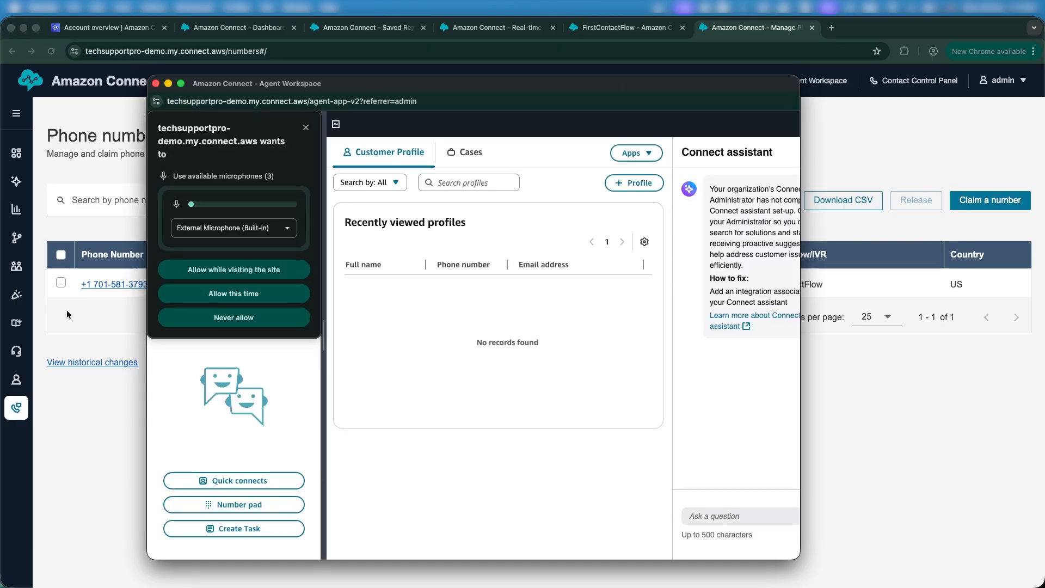
Allow microphone, camera and notification access for the Agent Workspace site
click(220, 270)
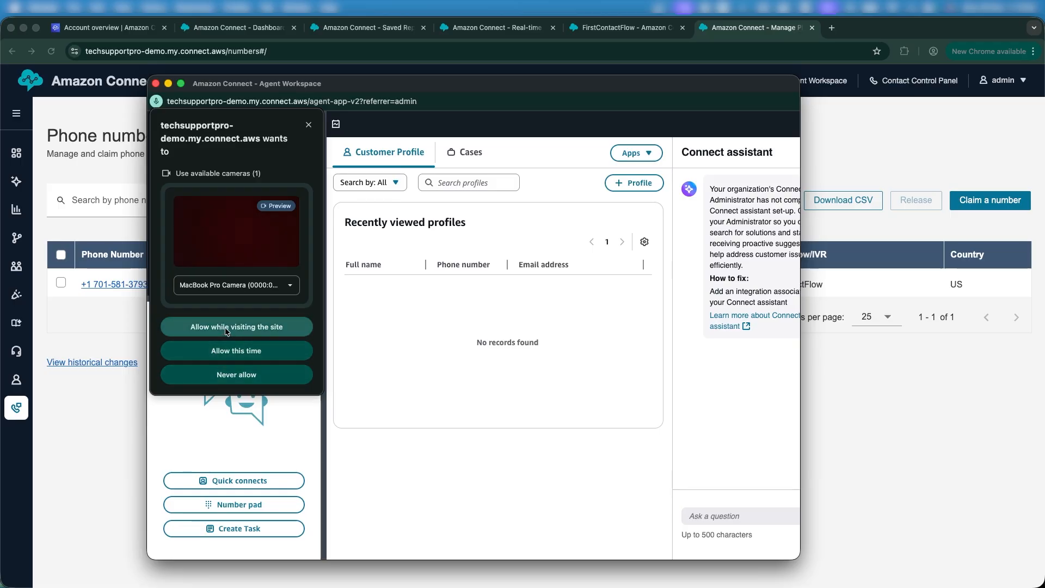
click(226, 328)
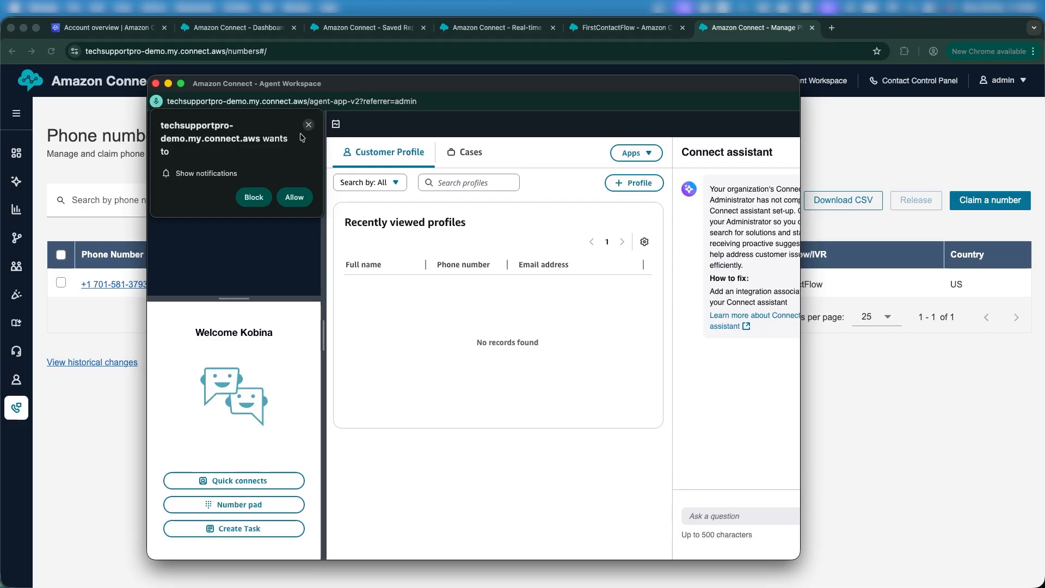
click(292, 200)
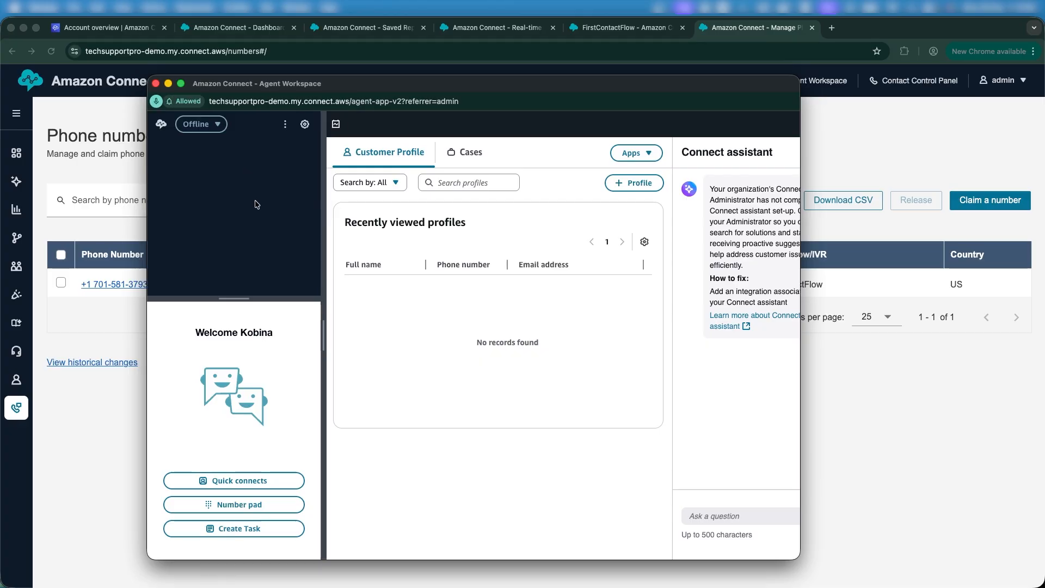
Leave the agent status set to Offline
click(200, 126)
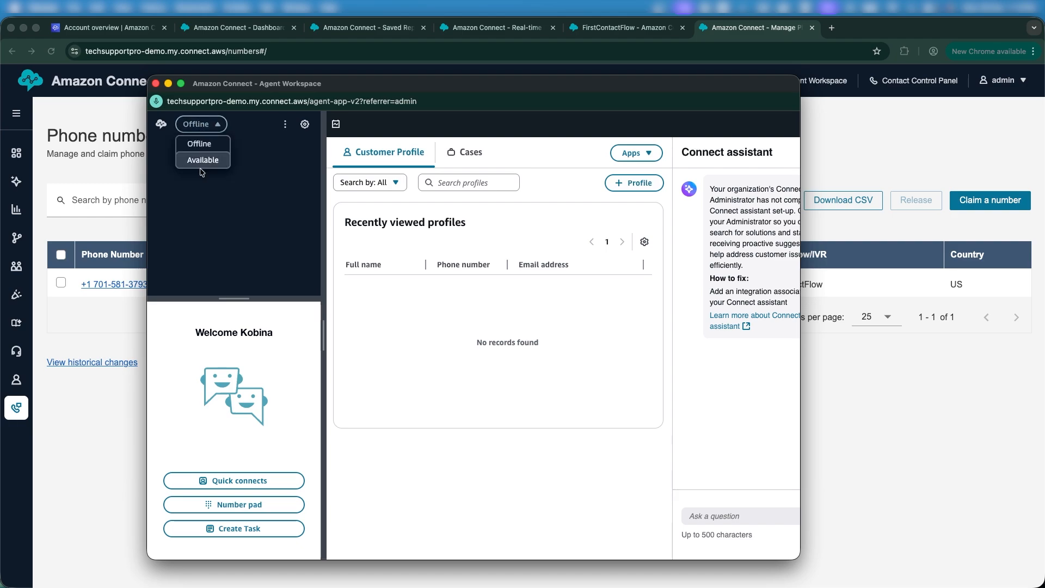
click(228, 148)
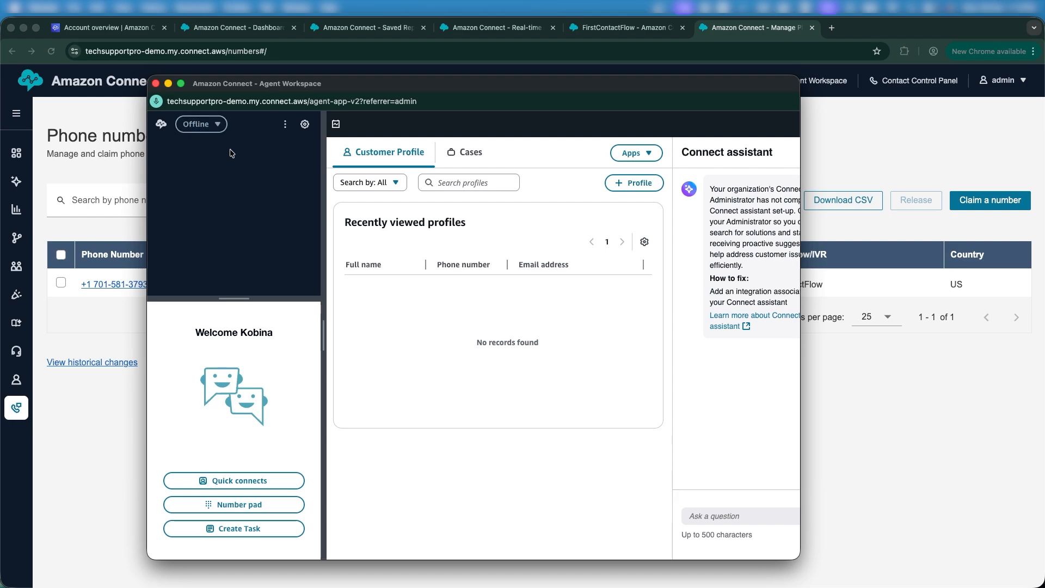
click(201, 124)
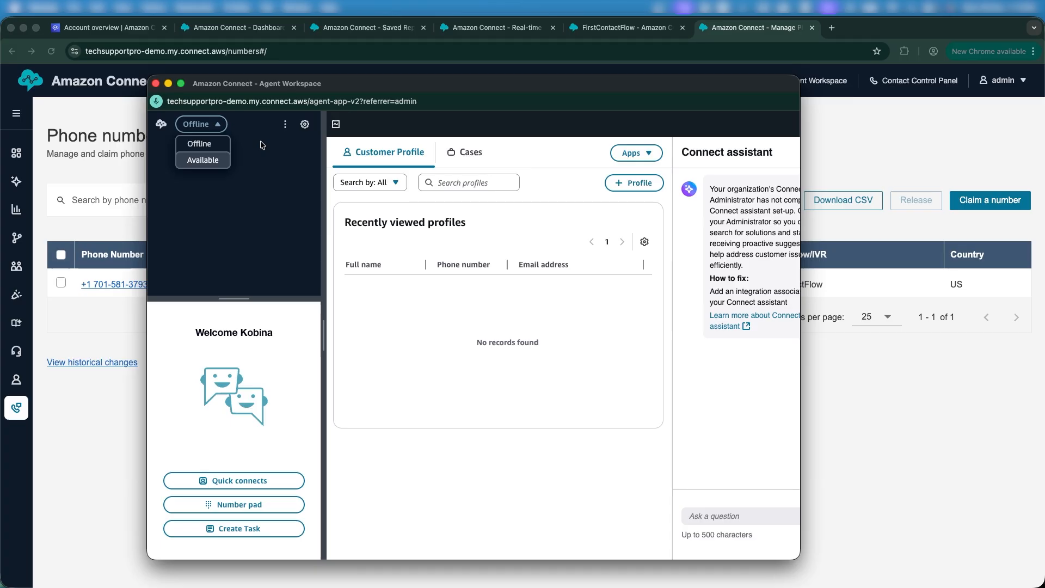
click(237, 145)
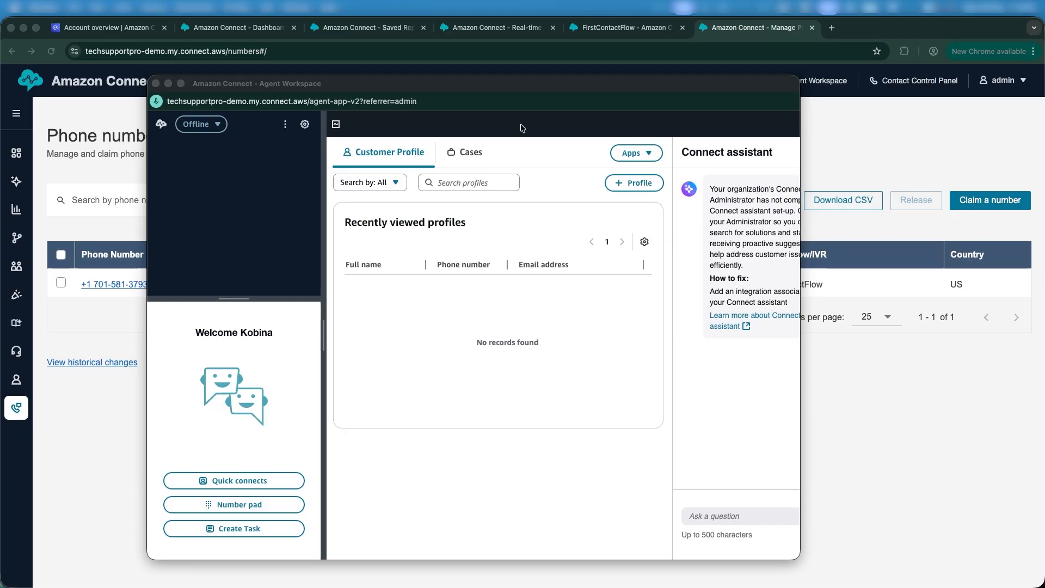
Review the Play prompt's welcome message in FirstContactFlow and cancel without changes
click(605, 30)
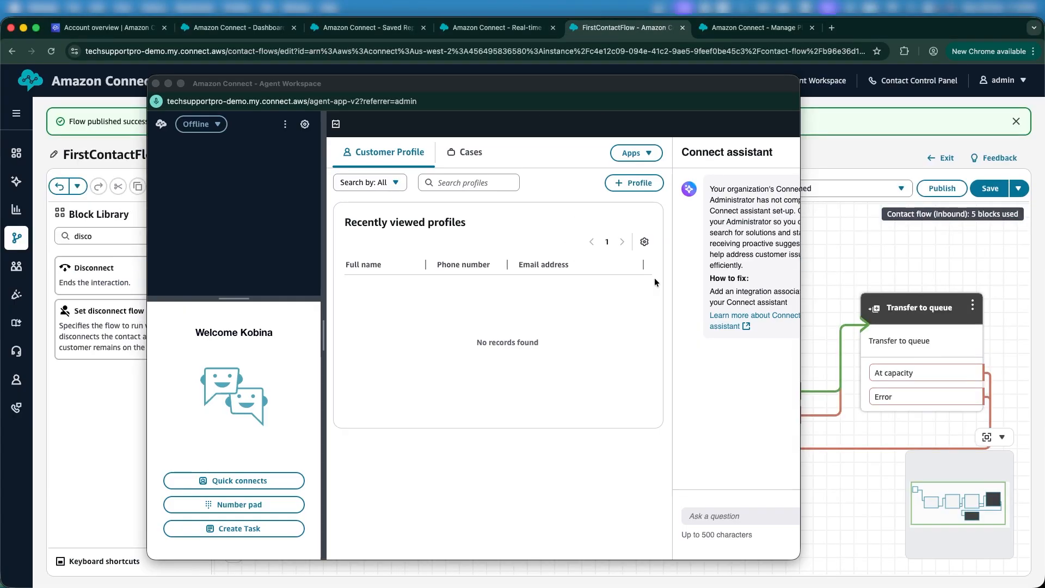
click(540, 325)
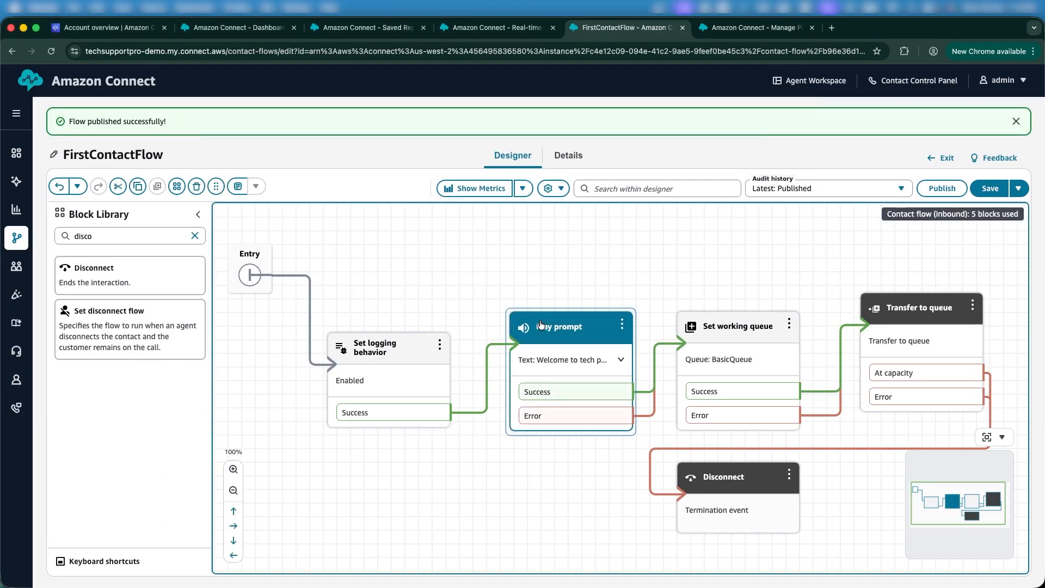
double_click(540, 325)
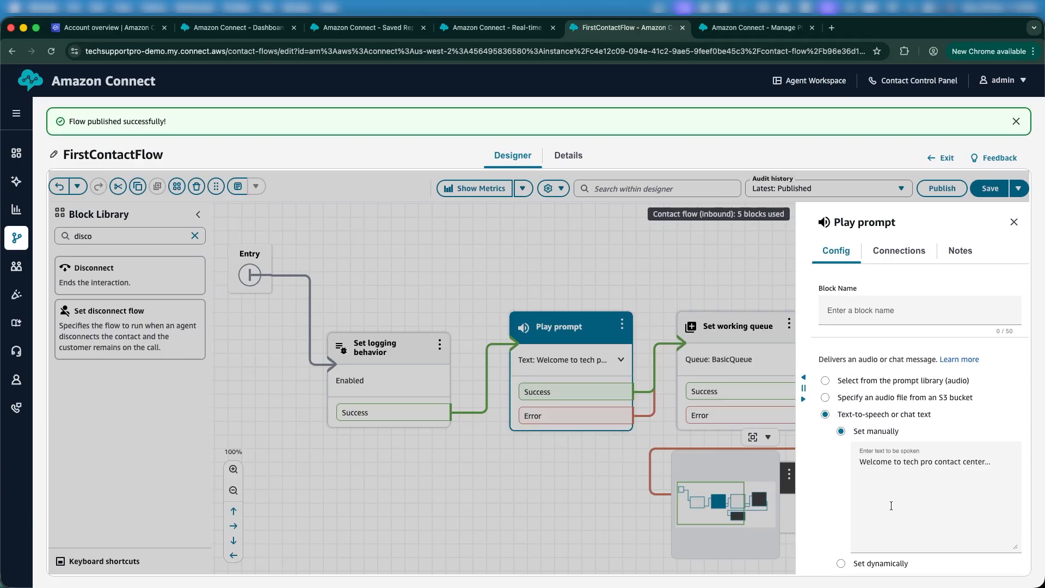
scroll(891, 506, down, 3)
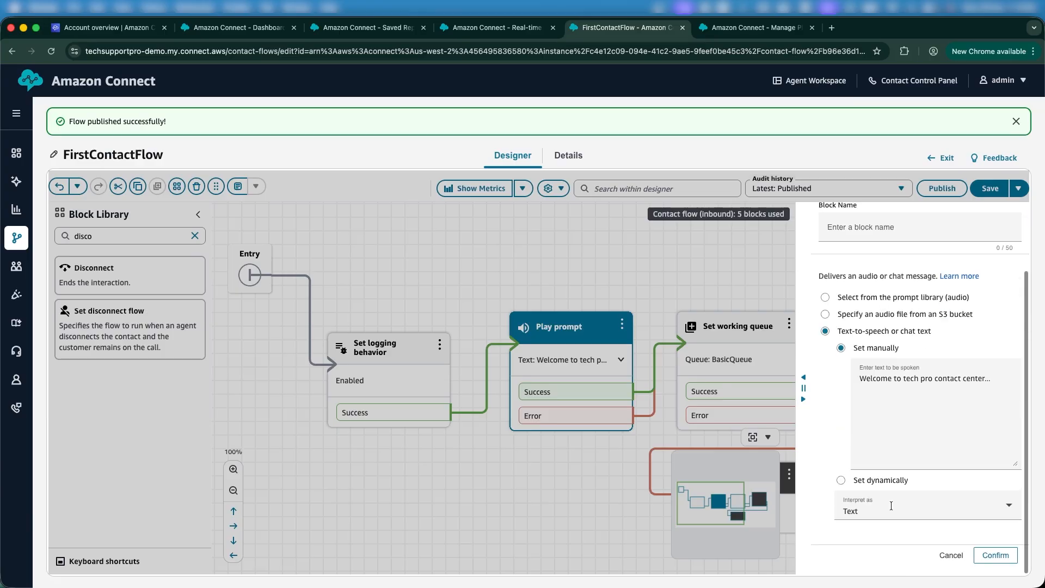
click(950, 555)
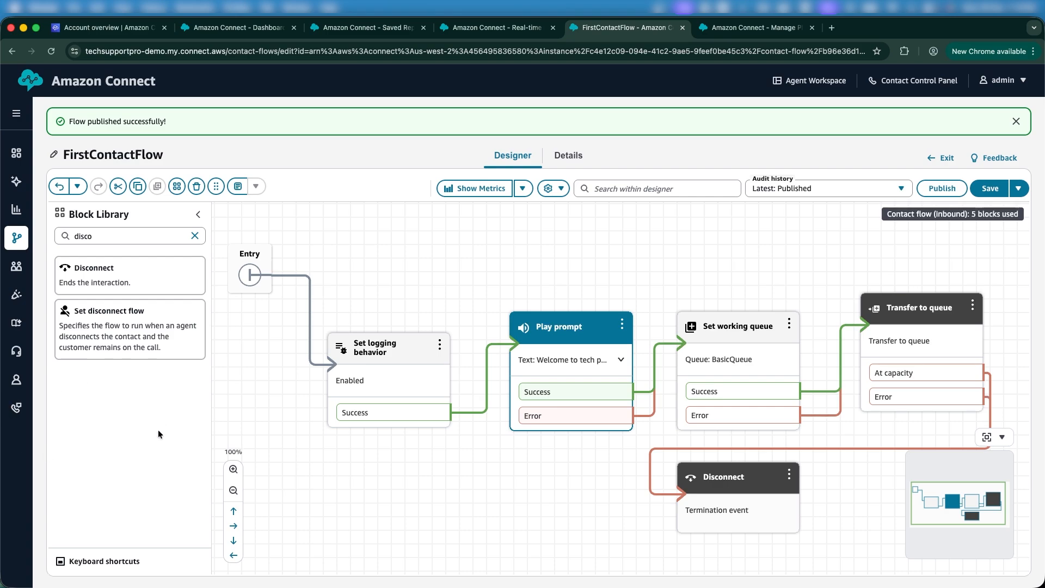
Set the agent status to Available in Agent Workspace
key(ctrl+Up)
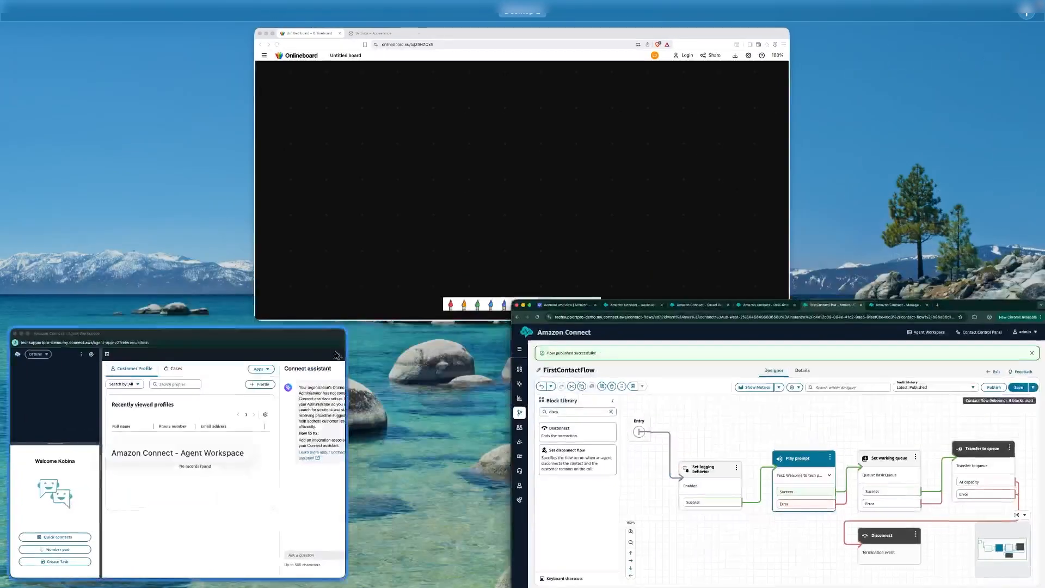
click(235, 421)
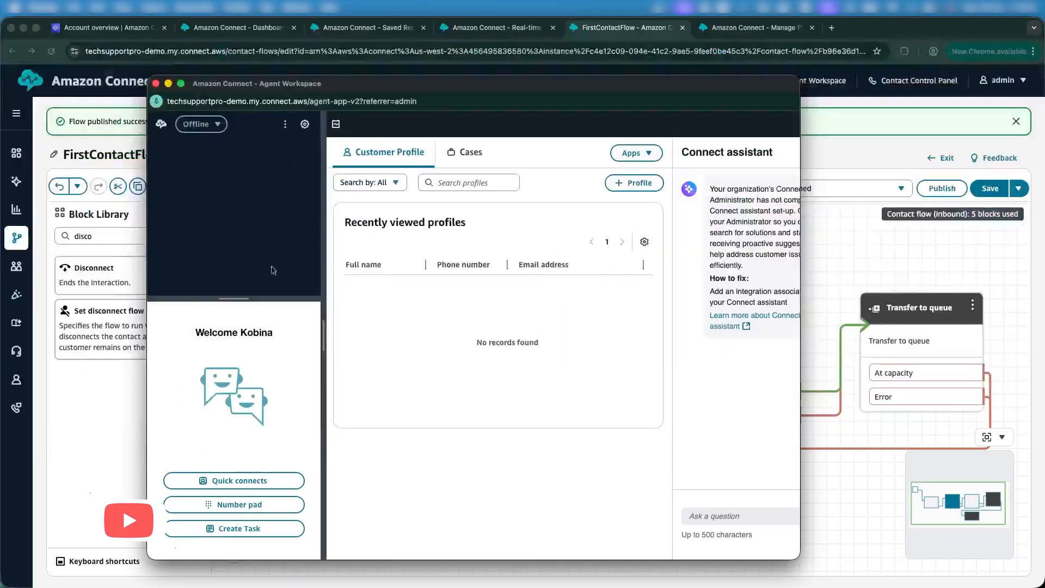
click(202, 124)
click(206, 161)
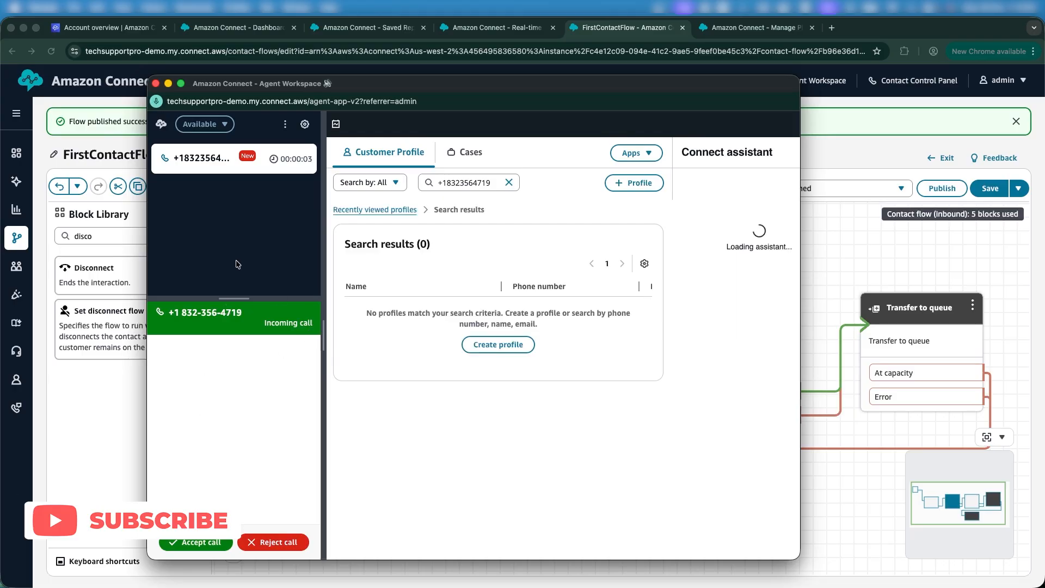
Accept the incoming test call, end it, and close the contact
click(183, 539)
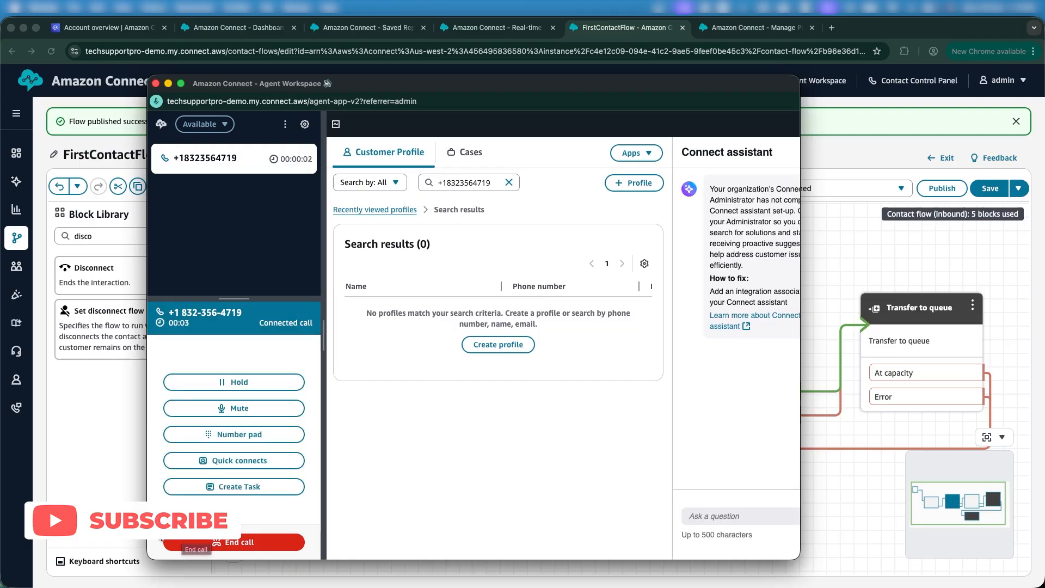
click(180, 542)
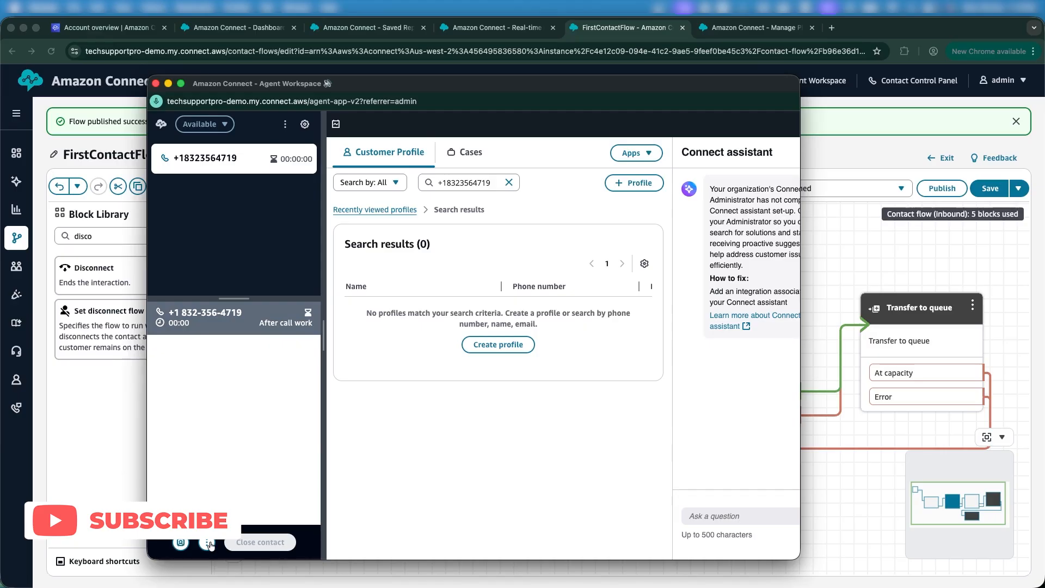
click(247, 544)
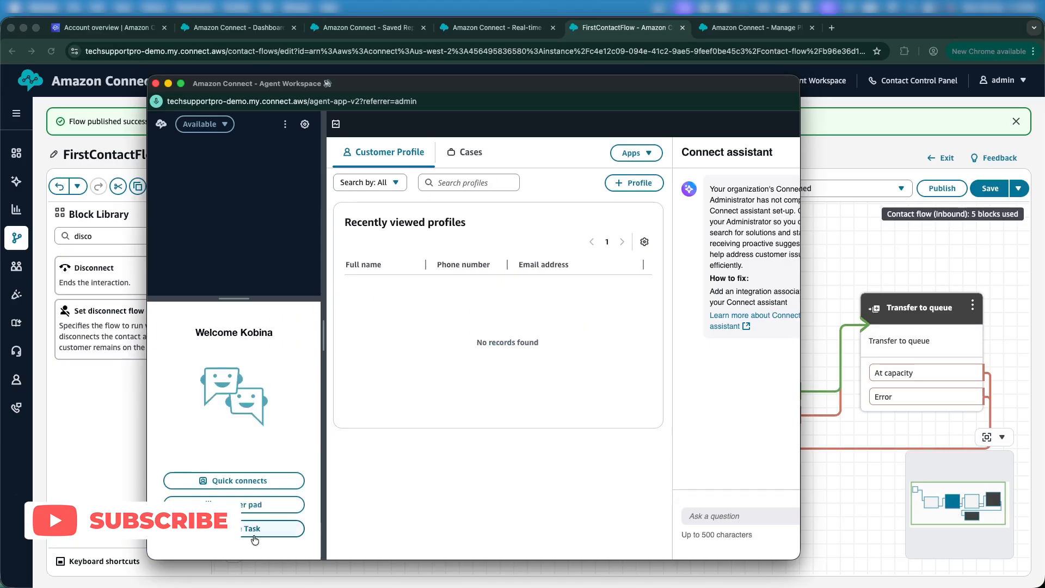
Open the Amazon Connect Home page in a new browser tab
click(70, 404)
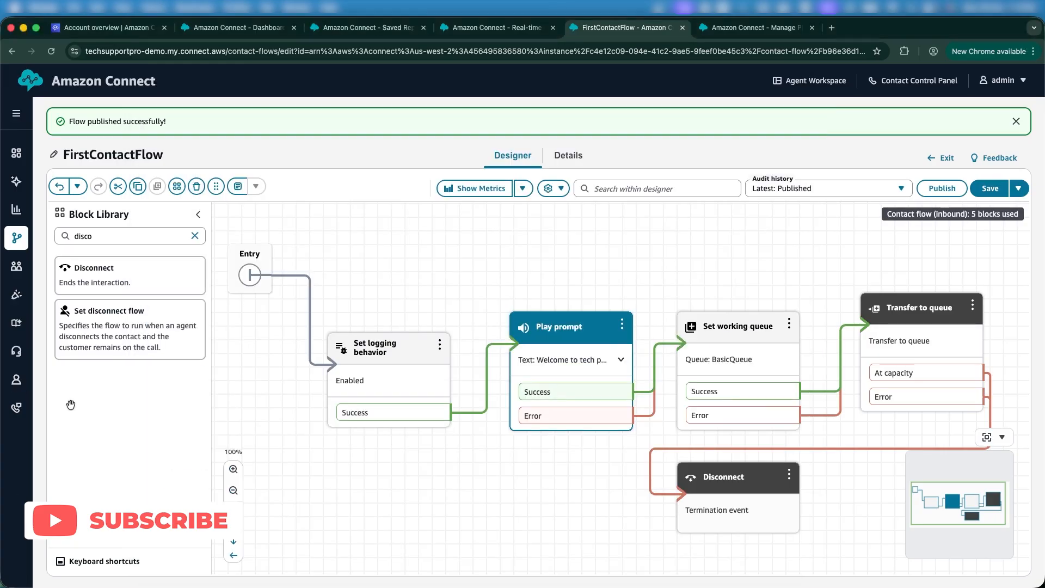
scroll(388, 398, down, 1)
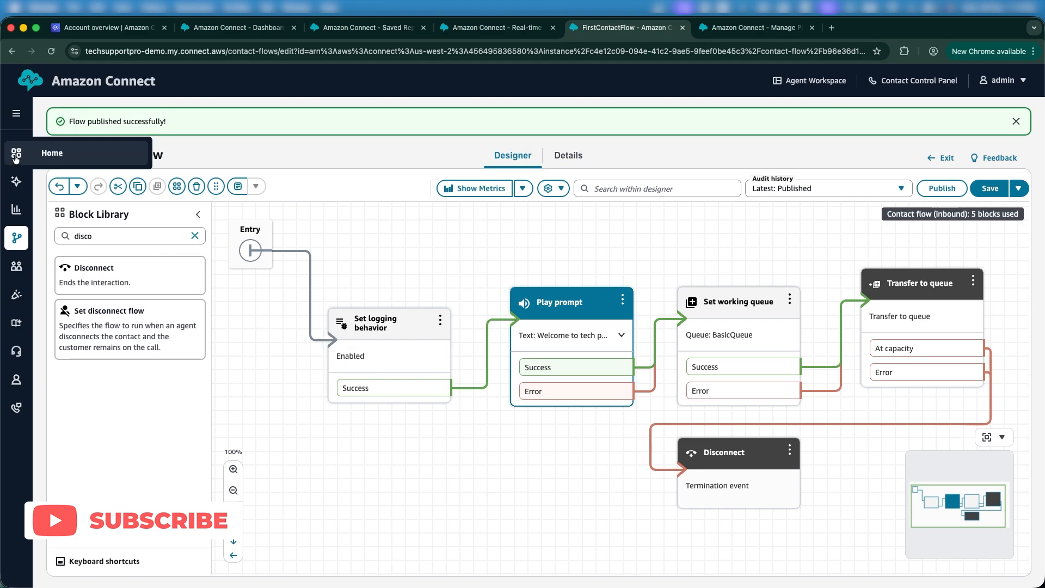
right_click(58, 154)
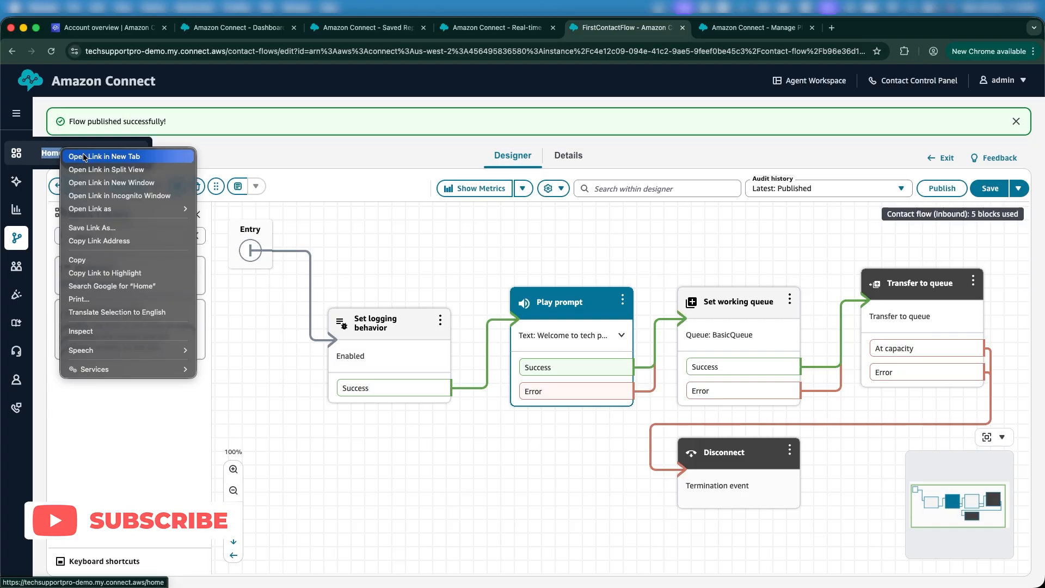
click(85, 157)
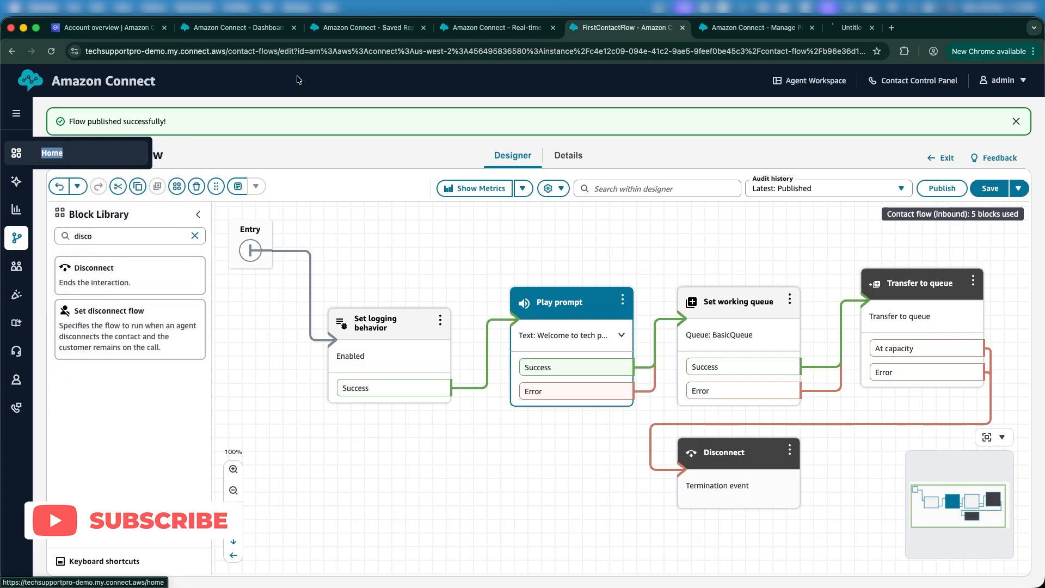
click(854, 32)
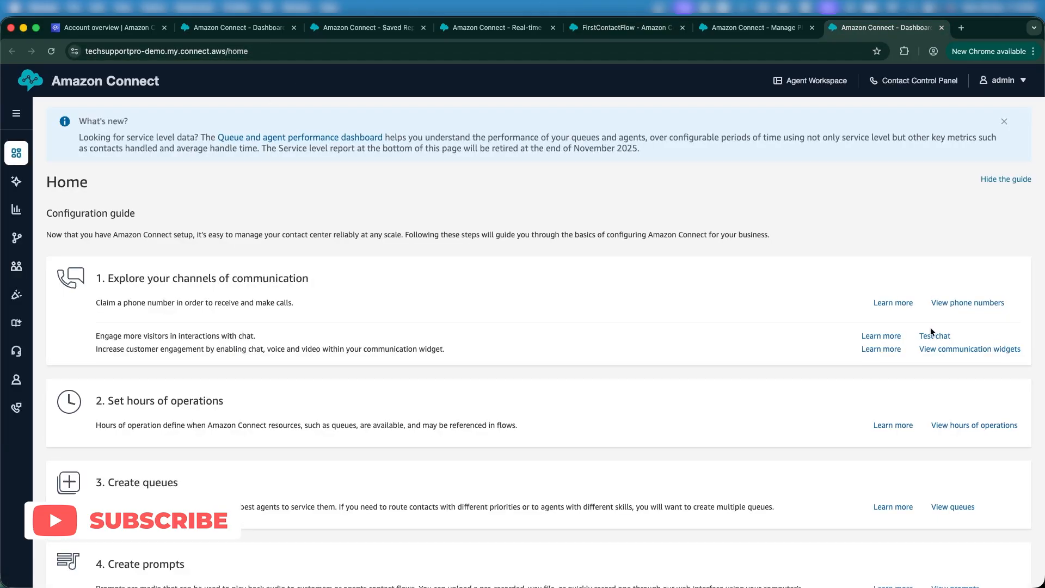
Go to Test chat and start a chat as the simulated customer
click(934, 335)
scroll(442, 424, down, 1)
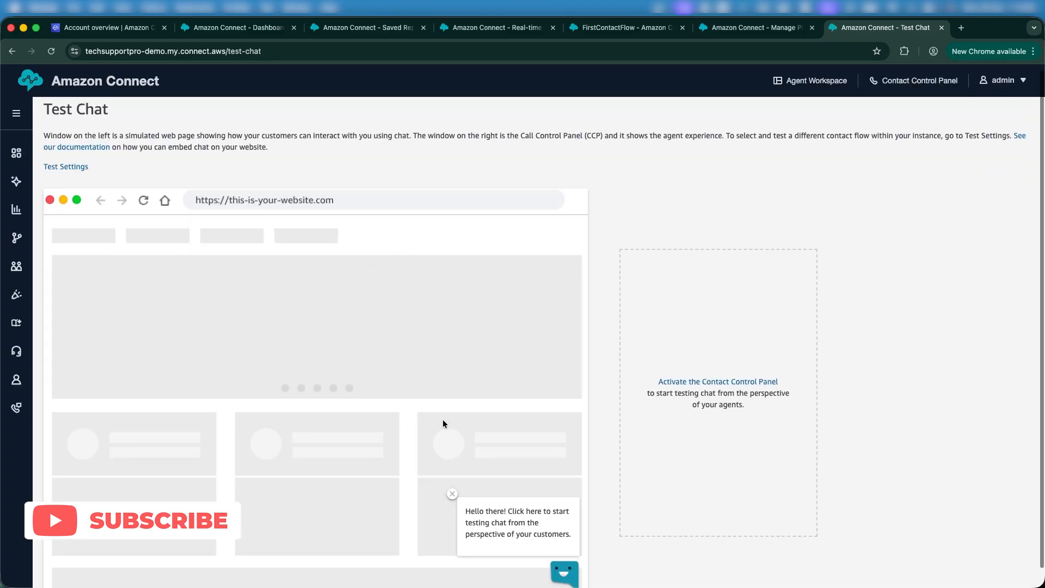
click(566, 572)
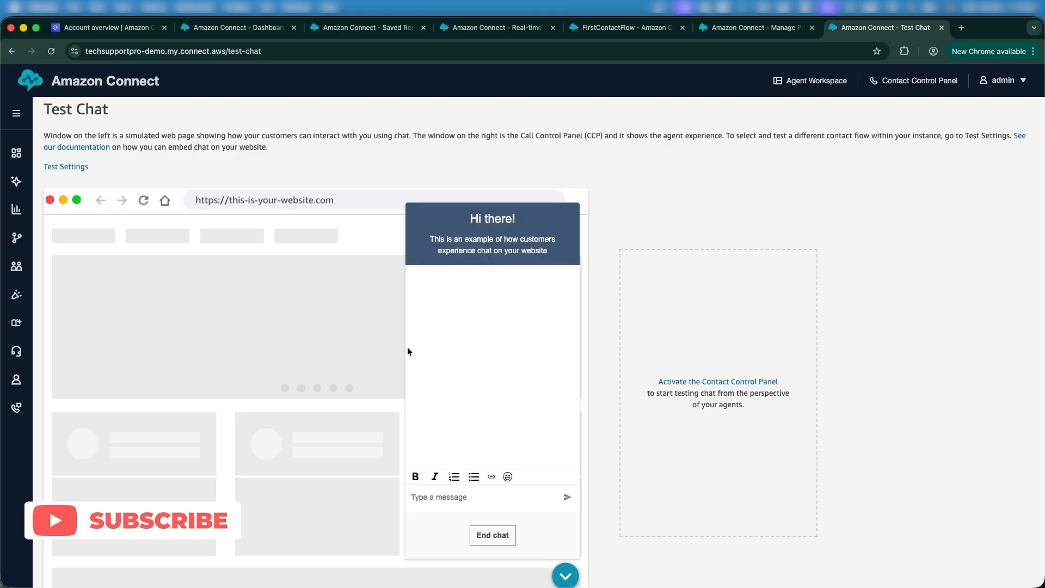
Set the test chat's Contact Flow to FirstContactFlow and apply the settings
click(74, 166)
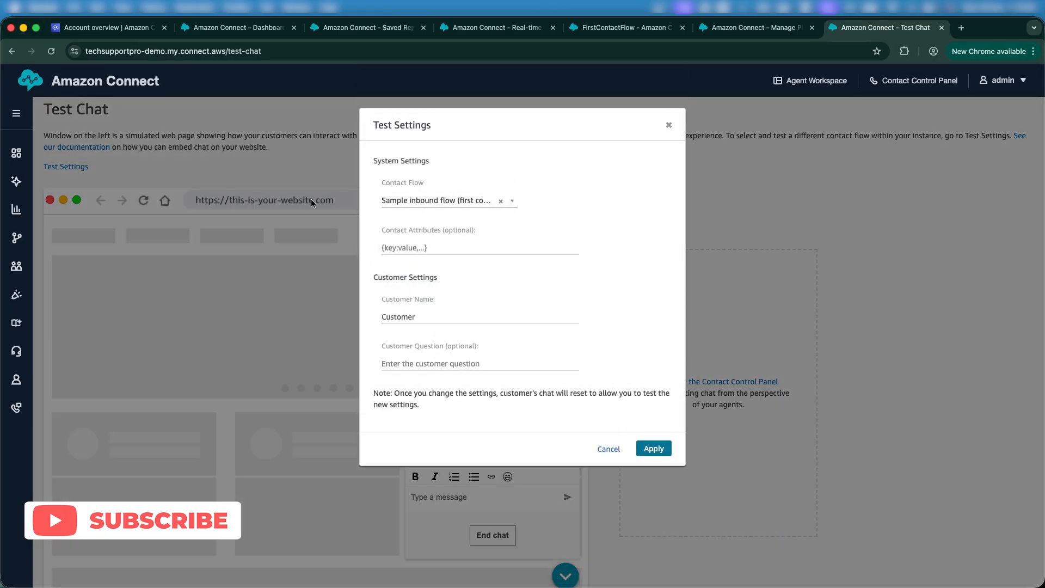
click(472, 202)
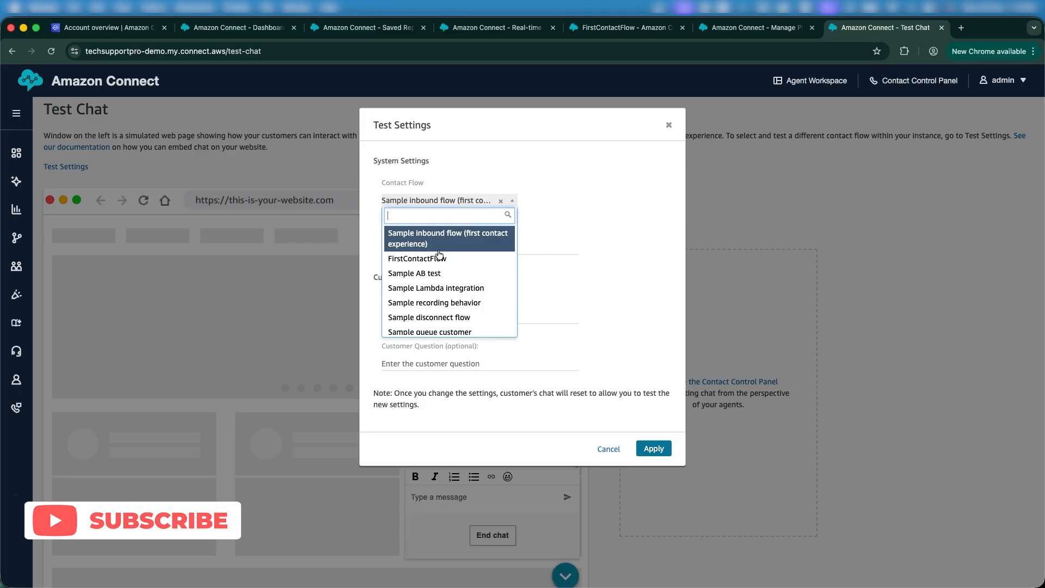
click(436, 264)
click(662, 450)
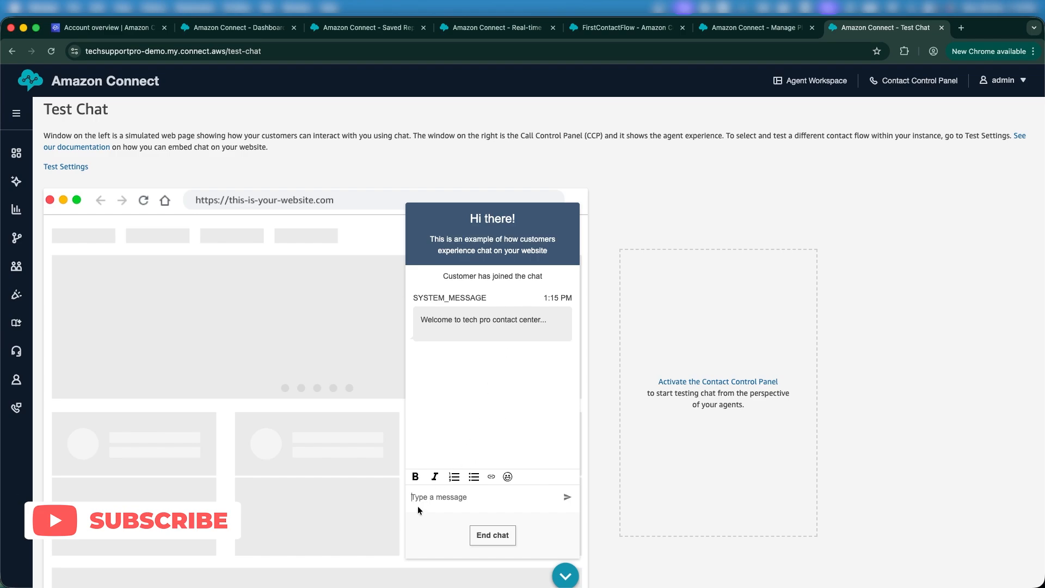
Send 'Hello' as the customer in the test chat
text(Hello)
key(Return)
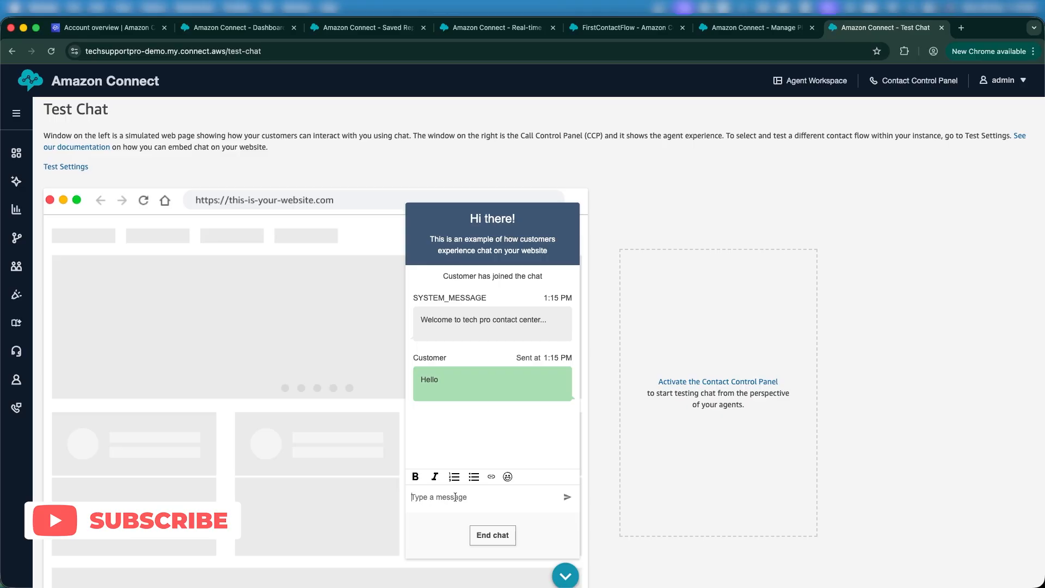
key(ctrl+Up)
click(188, 483)
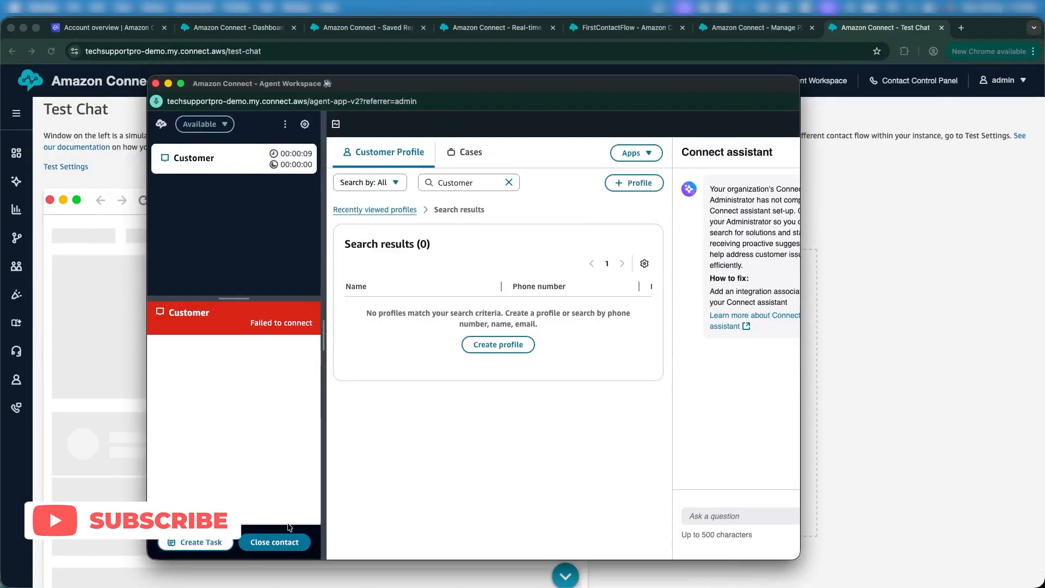
Close the failed contact, accept the chat, reply 'Hello', then end and close it
click(260, 539)
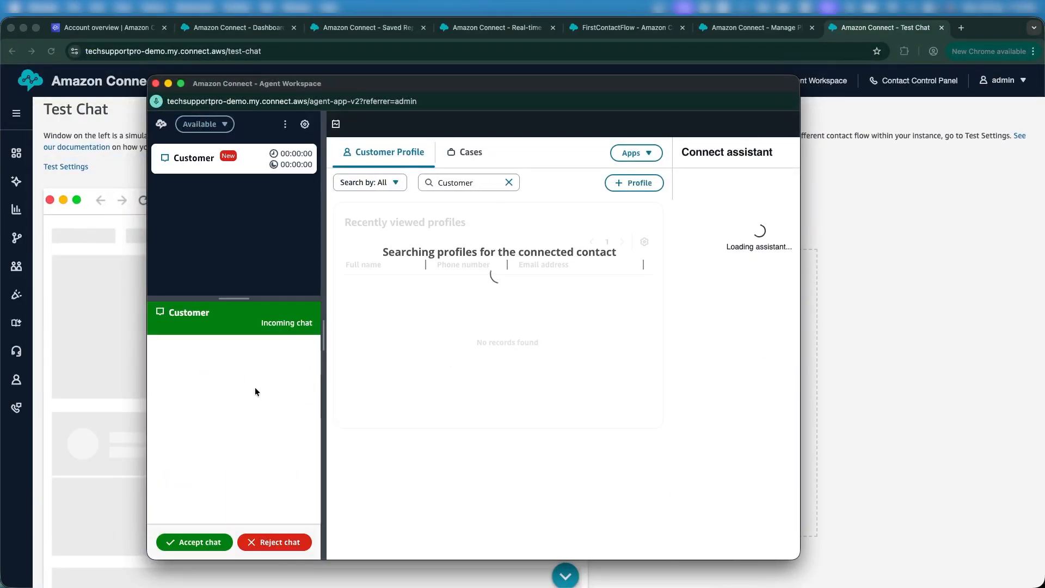
click(177, 542)
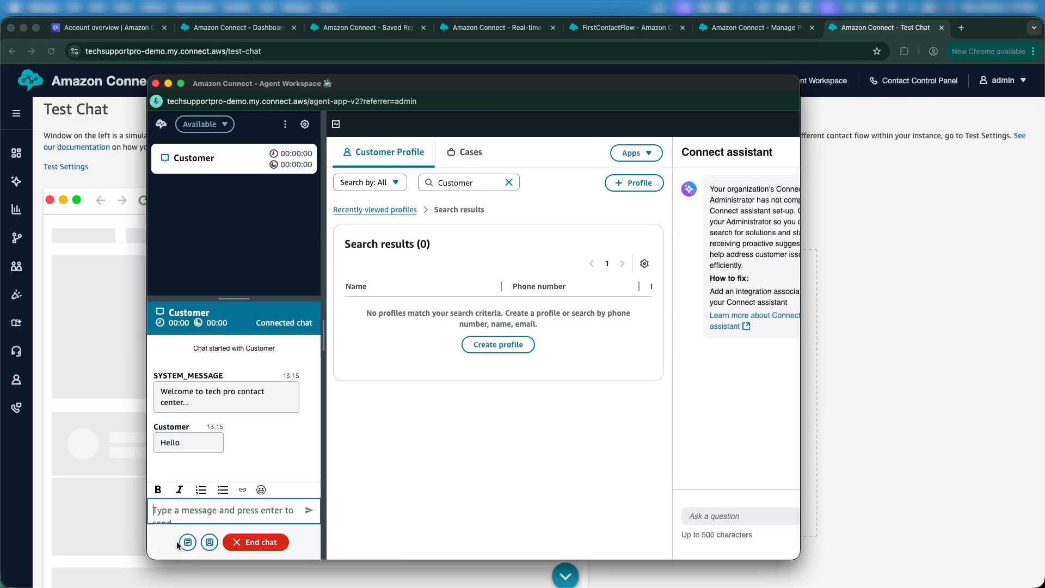
text(Hello)
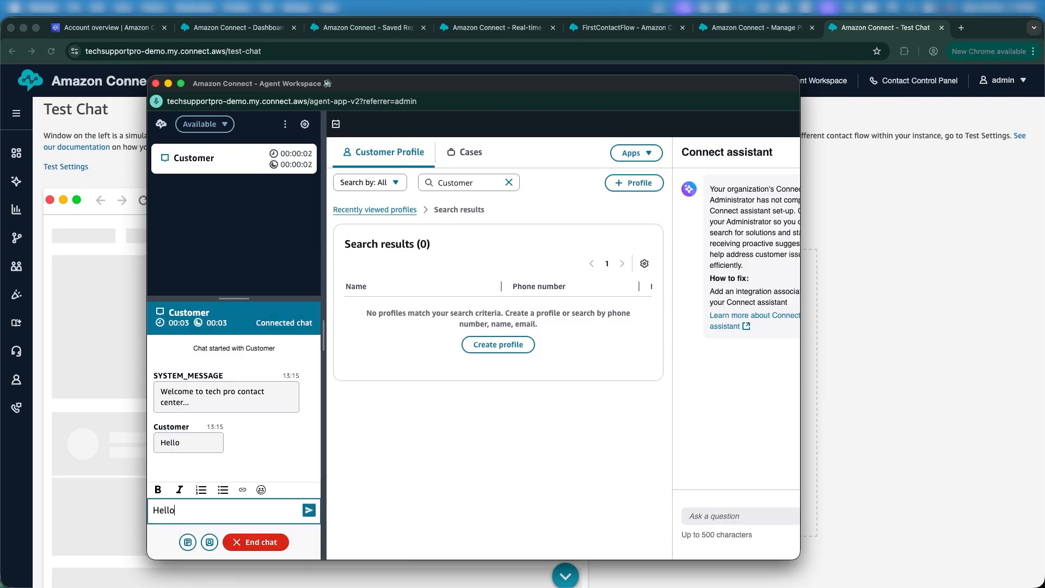
key(Return)
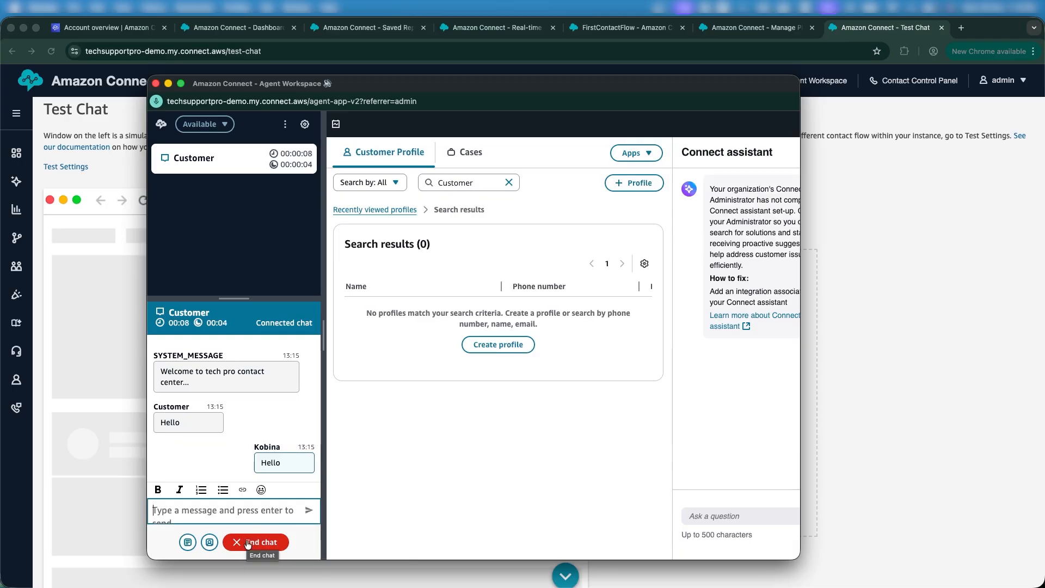
click(248, 543)
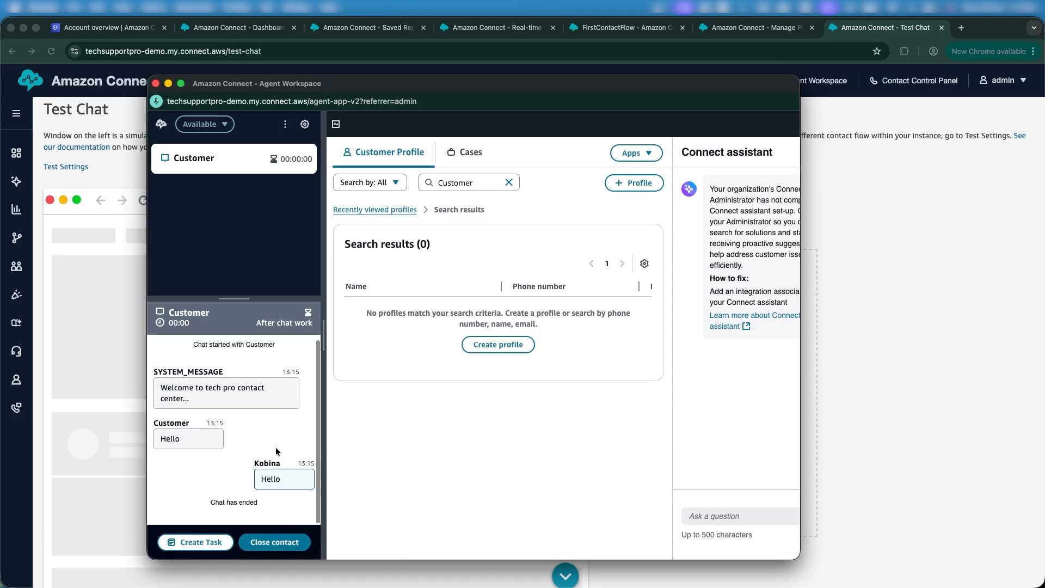
click(259, 544)
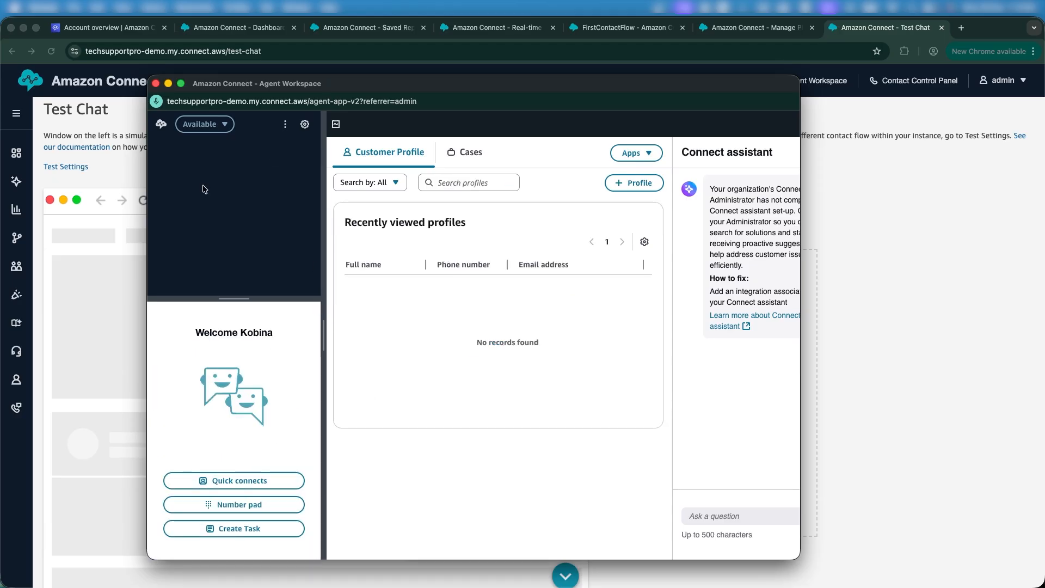